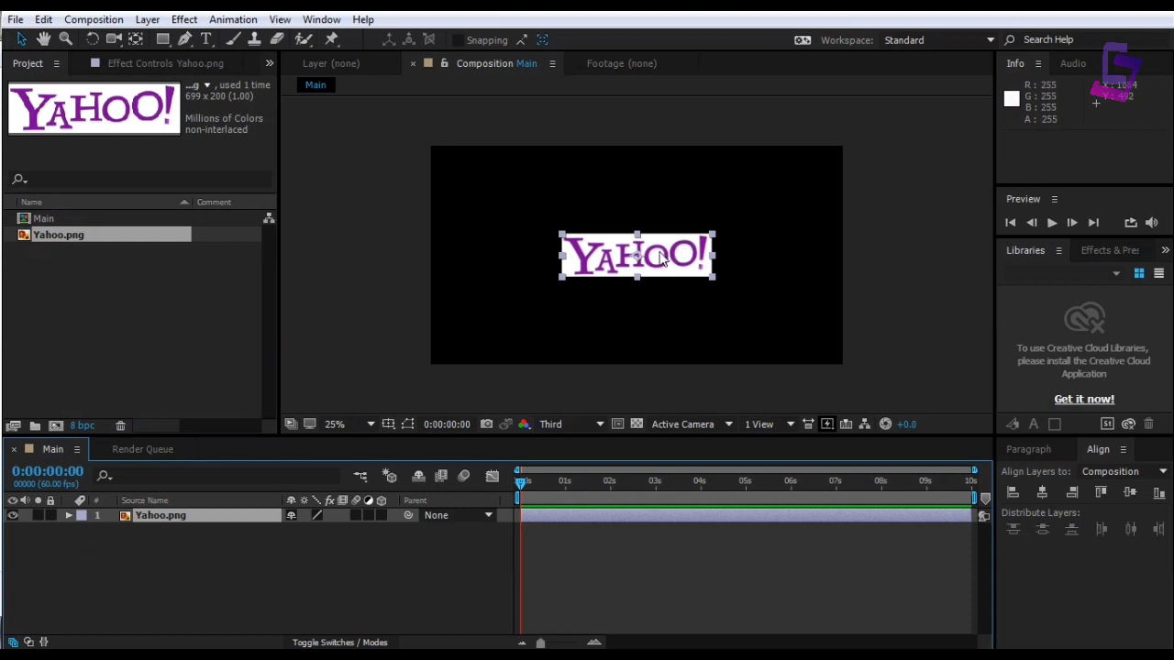
Raise the Yahoo logo, import Capture.PNG into the Main comp, and scale it beside the logo
drag(669, 259, 629, 202)
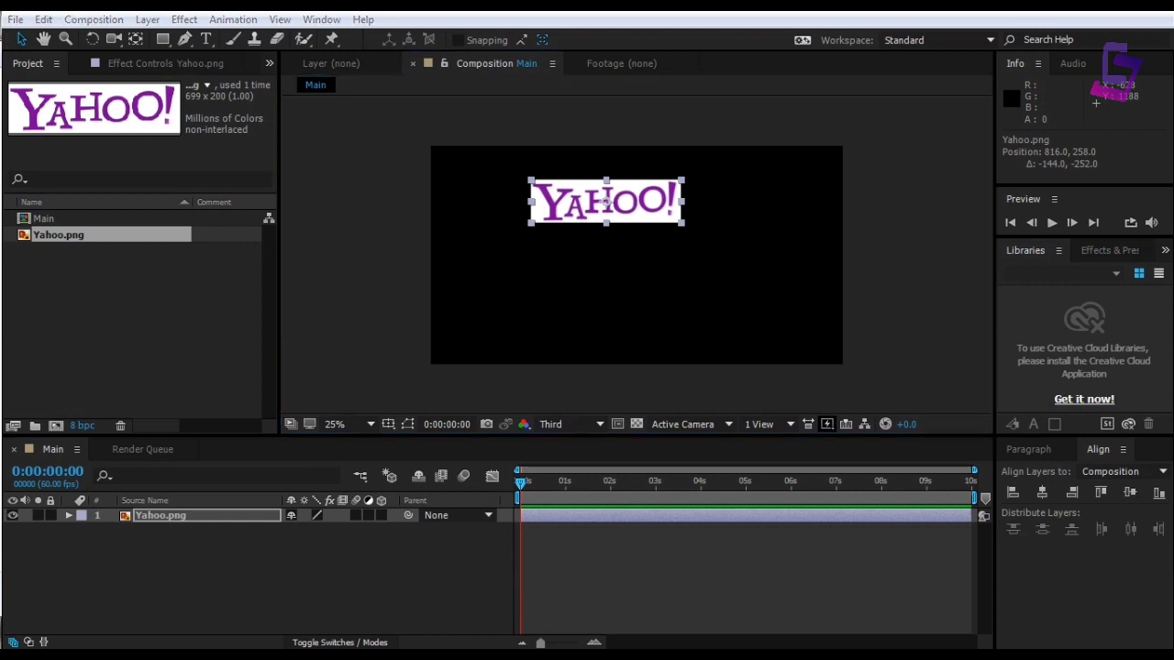
drag(127, 282, 146, 331)
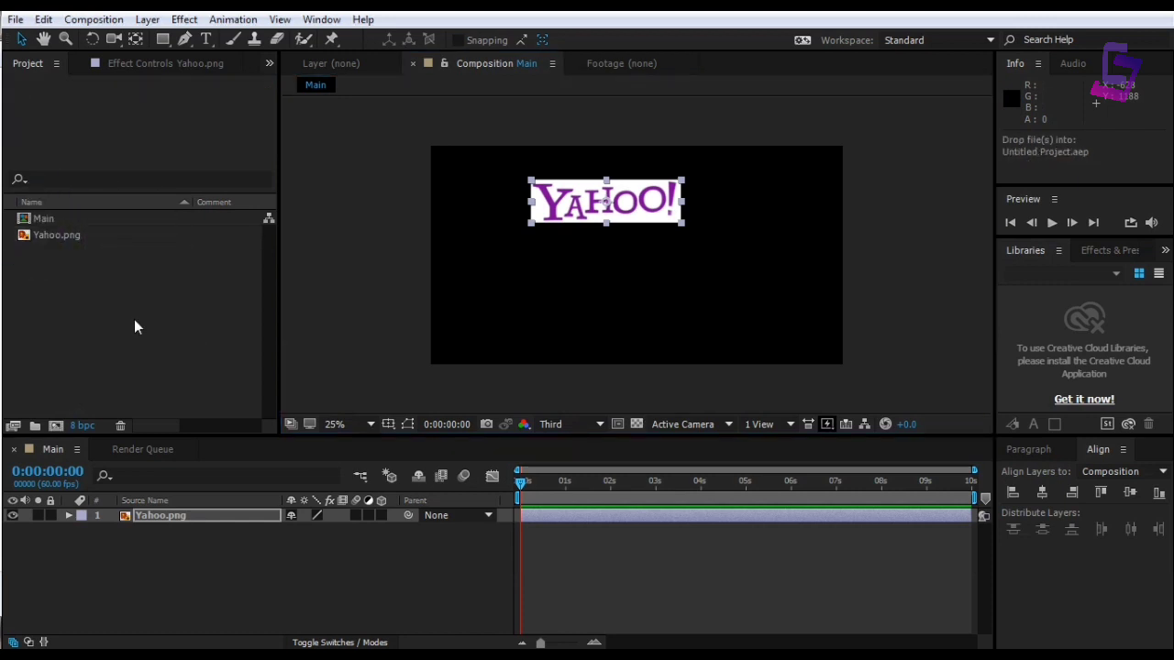
drag(55, 224, 153, 559)
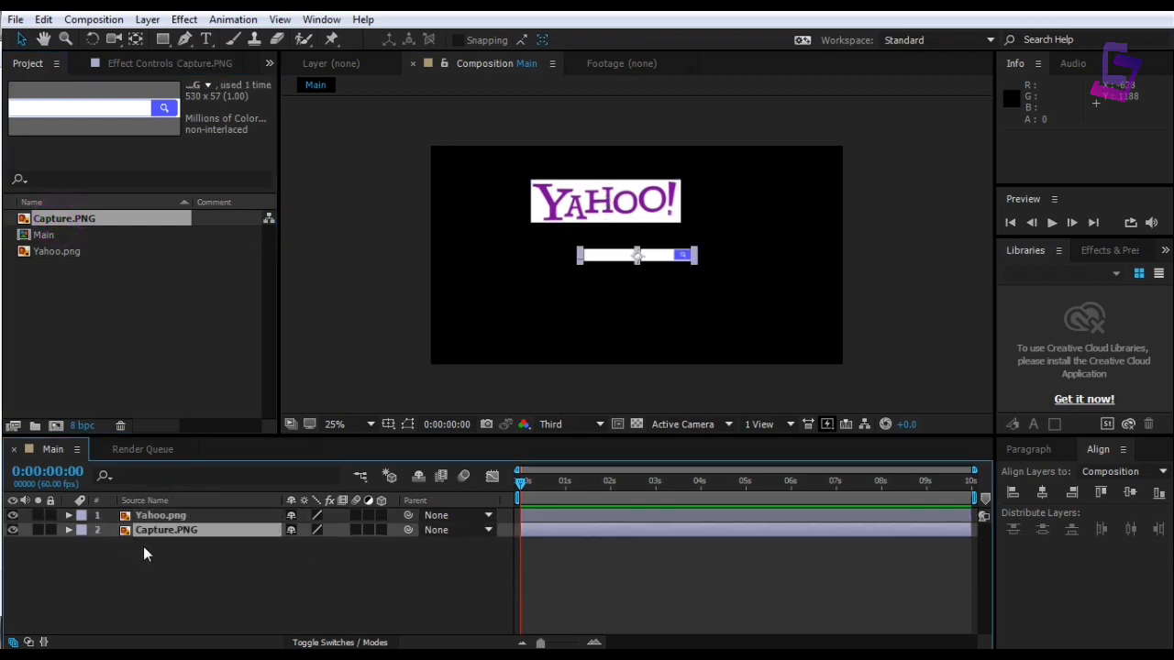
mouse_move(695, 253)
mouse_down()
mouse_move(725, 252)
mouse_move(686, 255)
mouse_up()
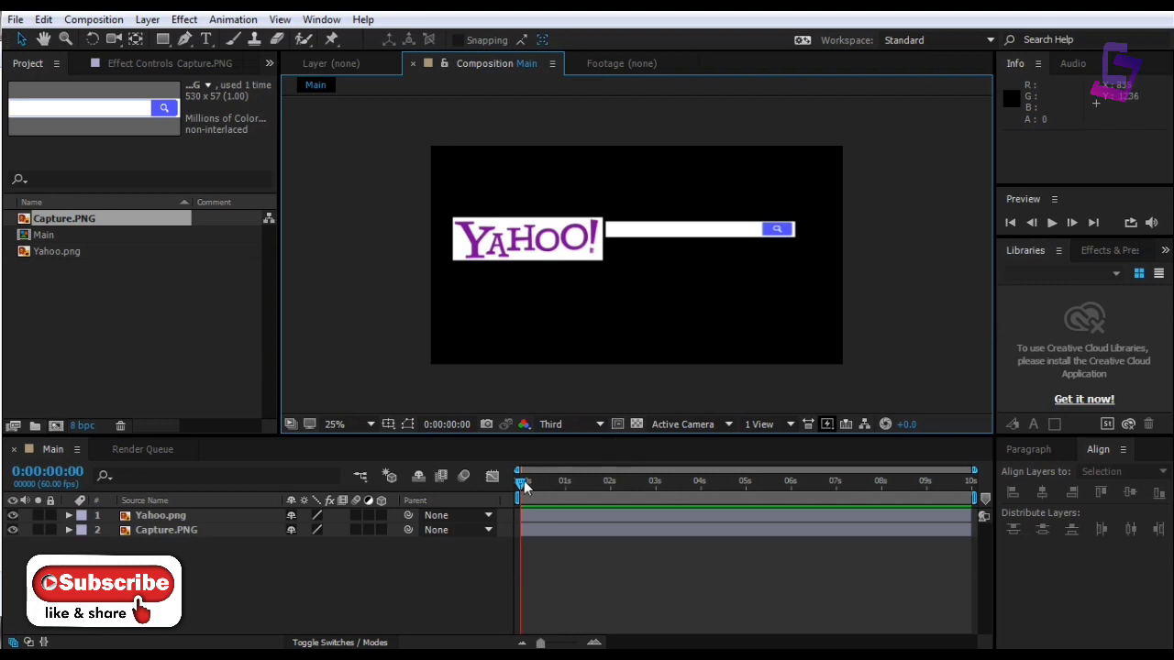
At 0:00:01:16, add full-size Scale keyframes to both the Yahoo logo and the search bar
drag(524, 481, 581, 484)
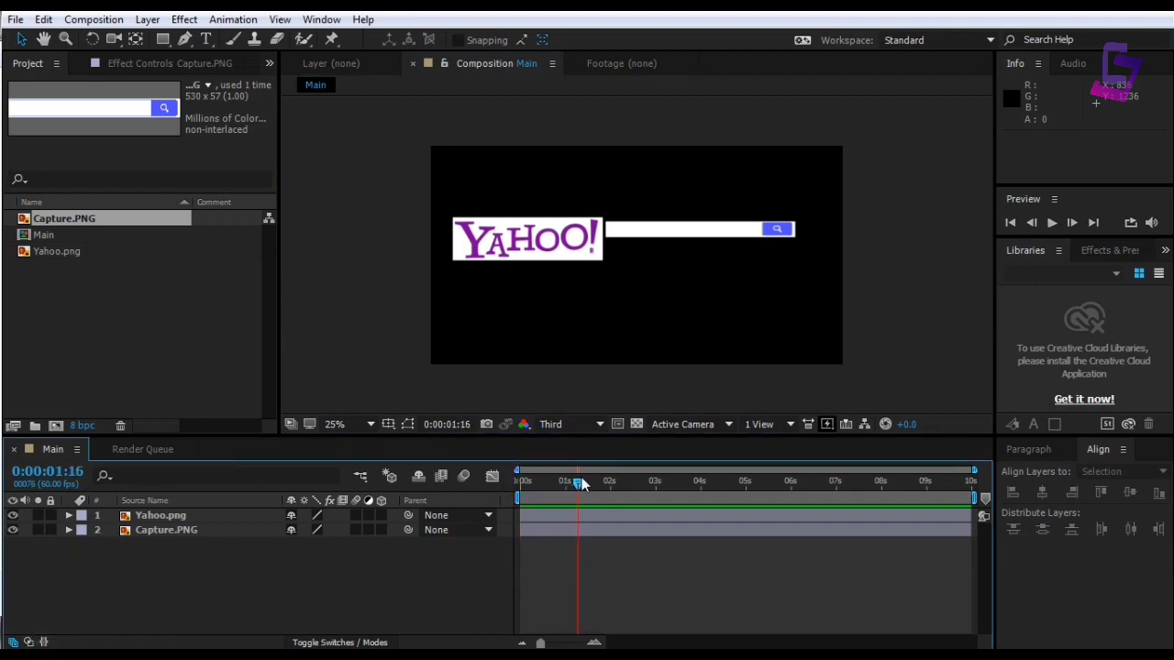
key(s)
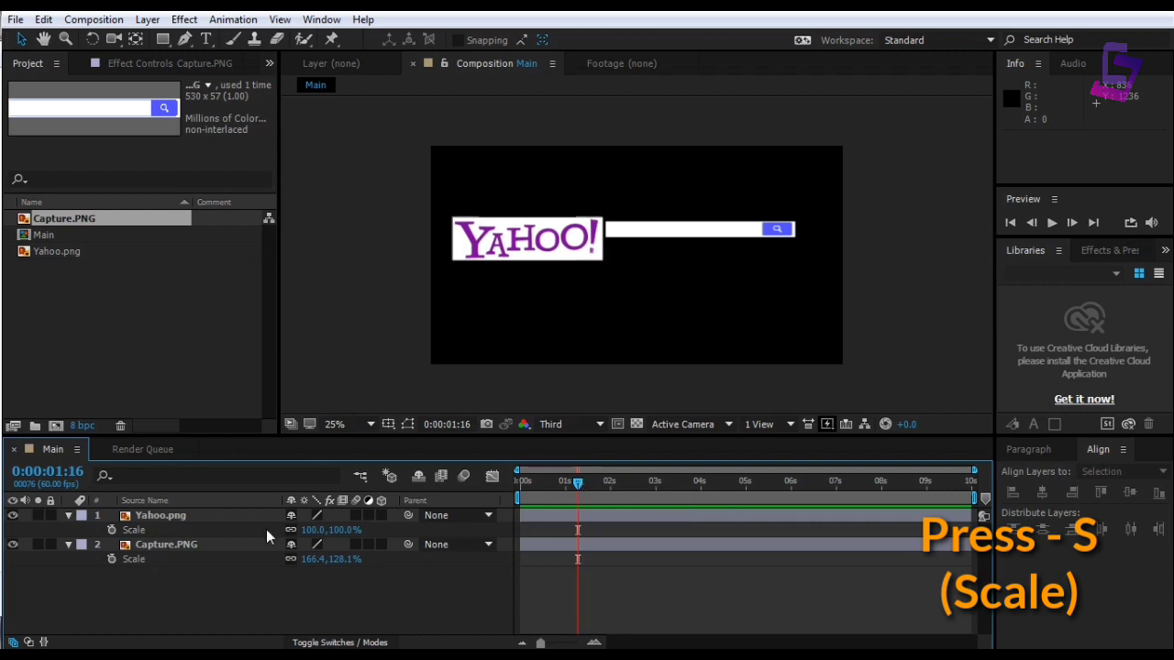
click(111, 530)
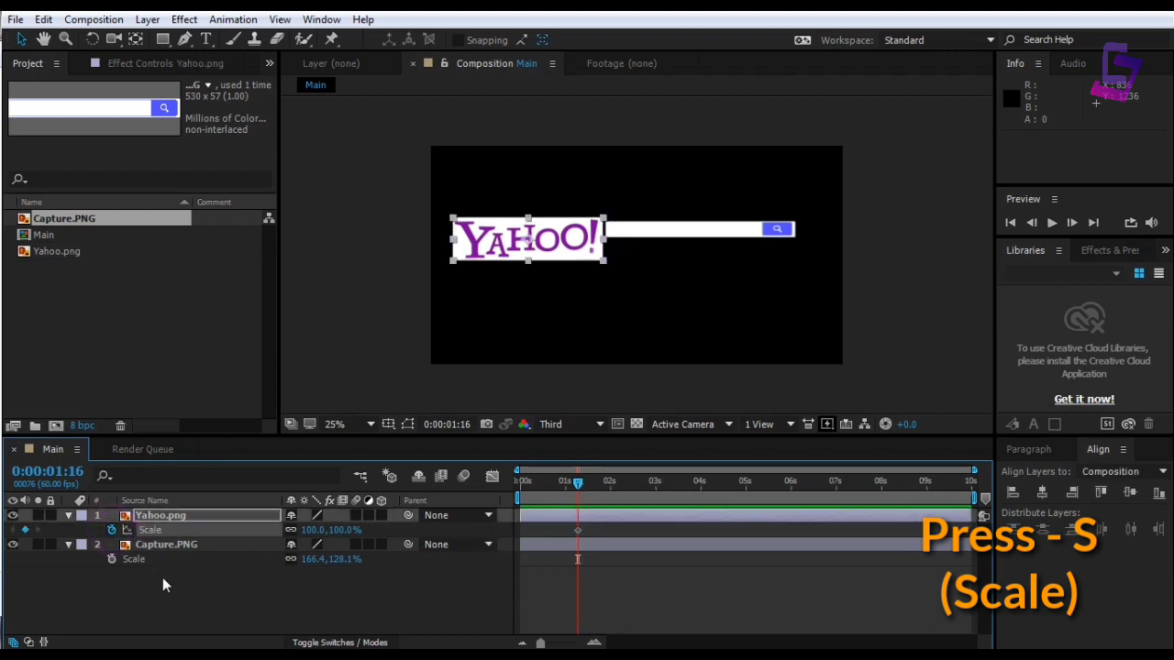
click(110, 560)
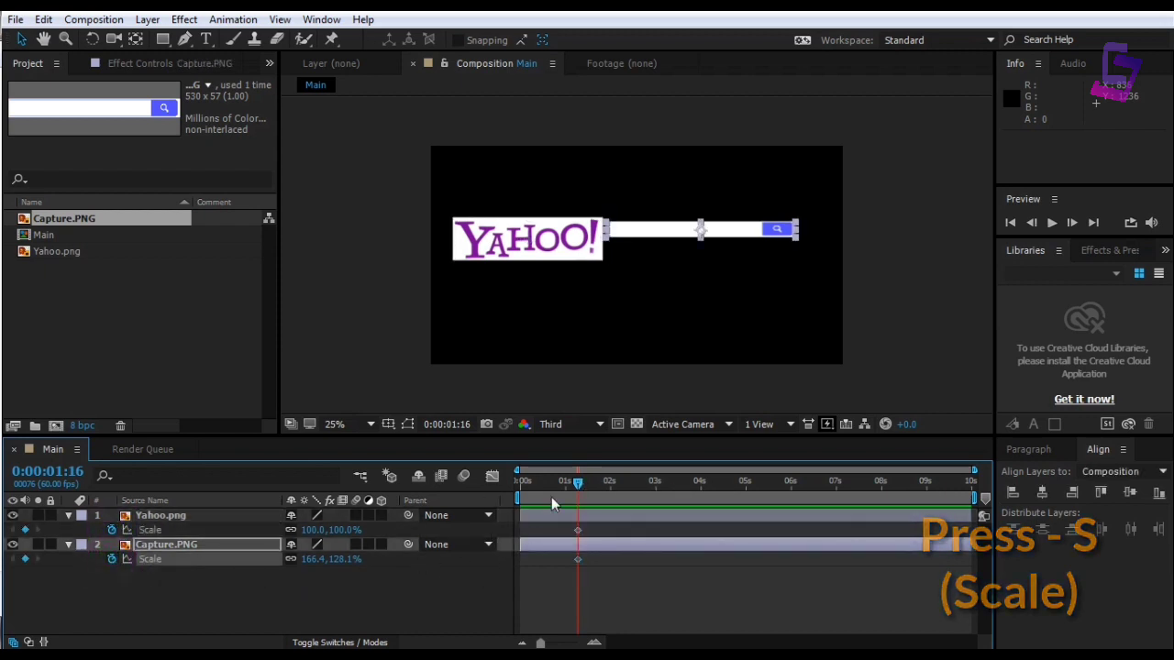
Set both layers' Scale to 0% at 0:00:00:00 and preview the grow-in
drag(578, 481, 522, 483)
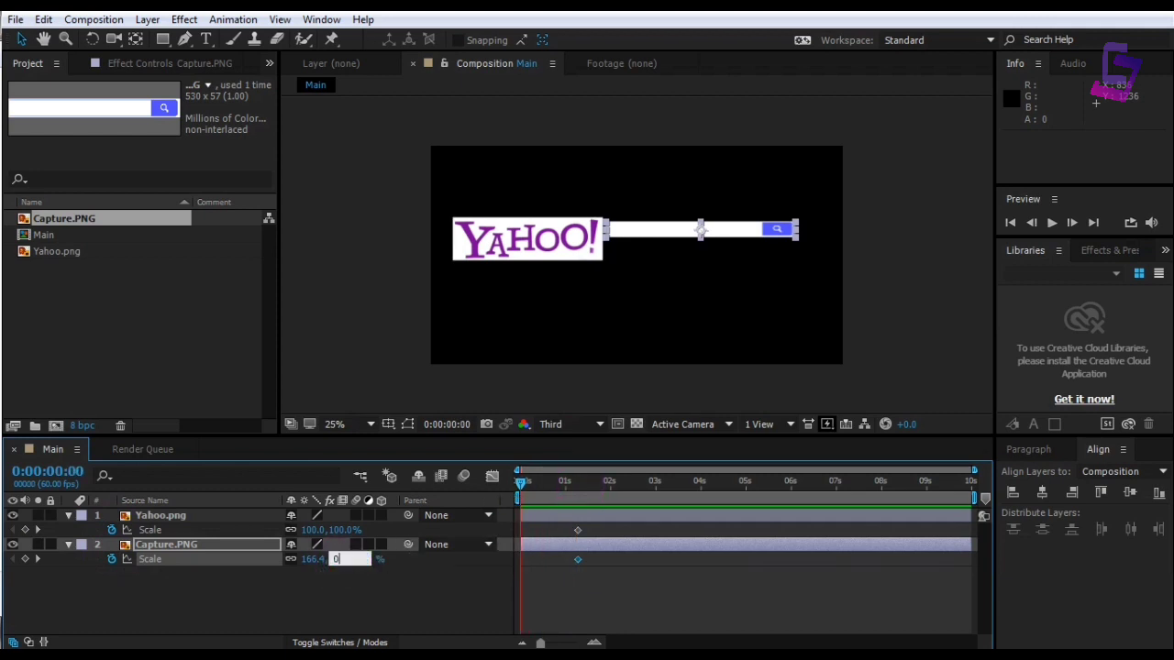
text(0)
key(Return)
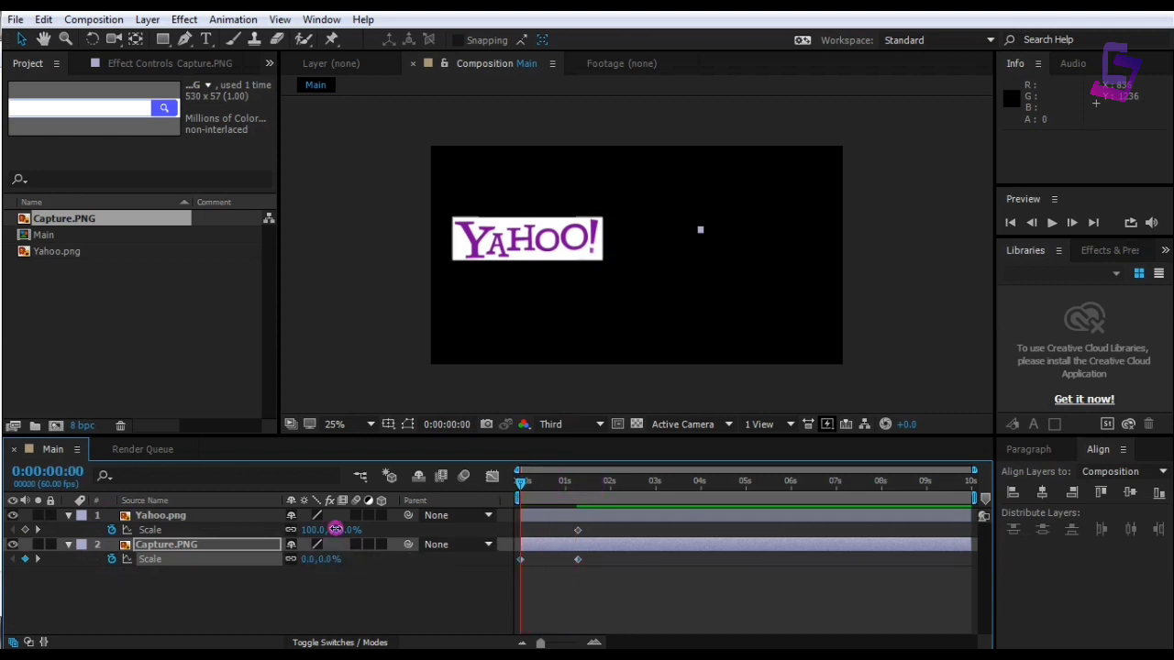
click(339, 530)
text(0)
key(Return)
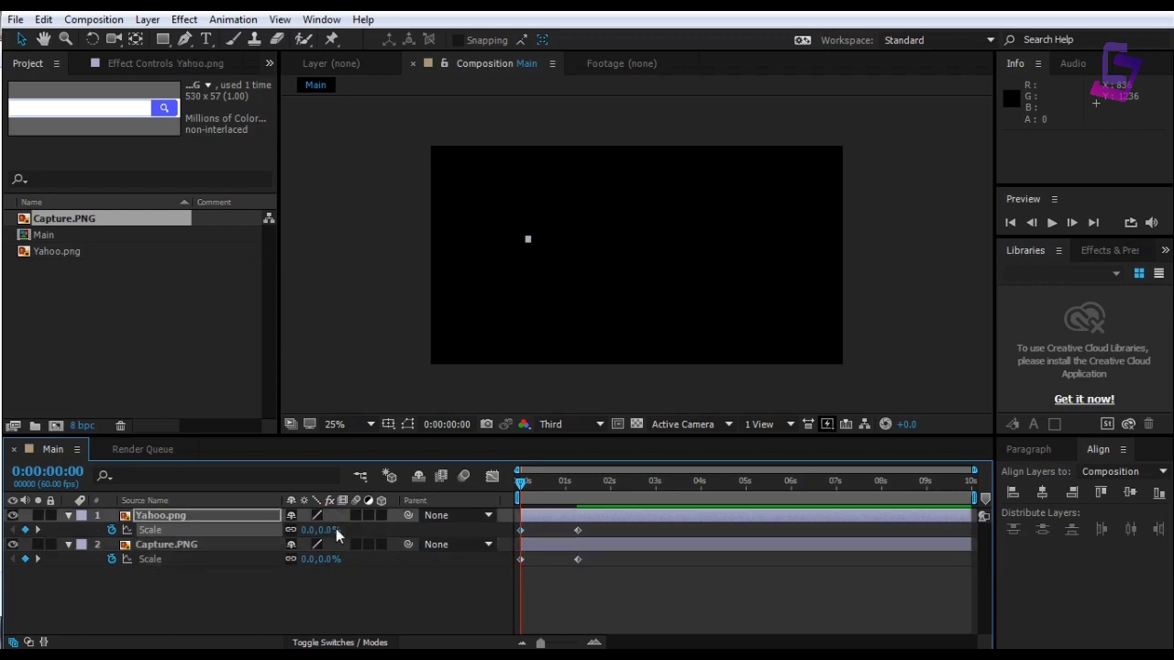
key(space)
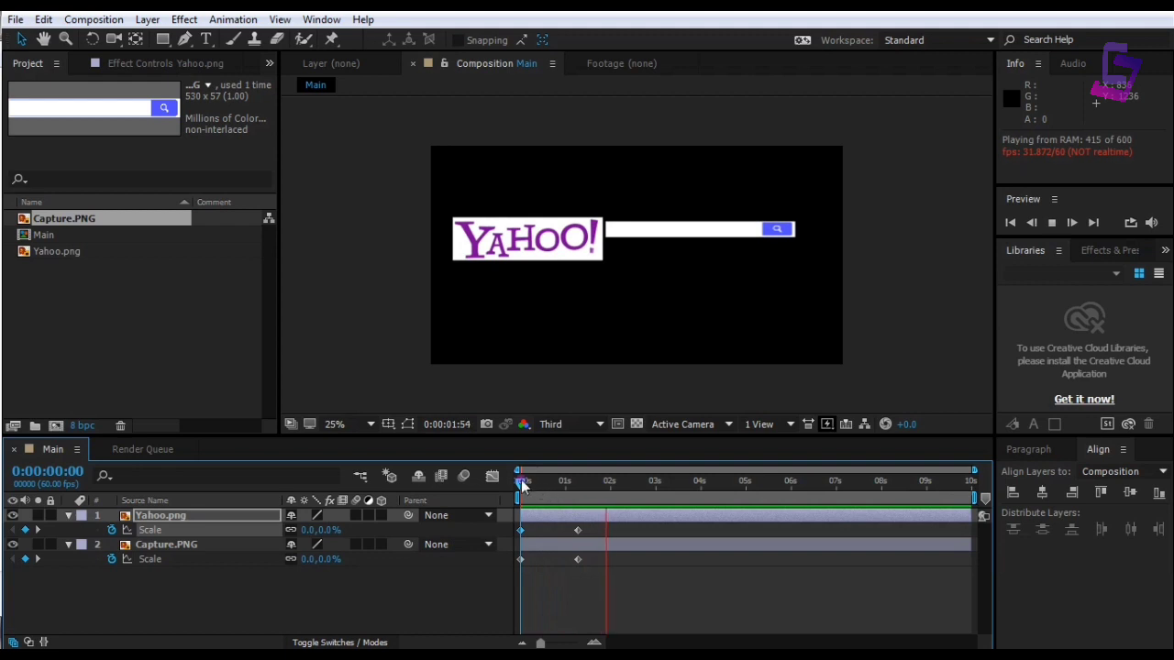
drag(521, 480, 581, 473)
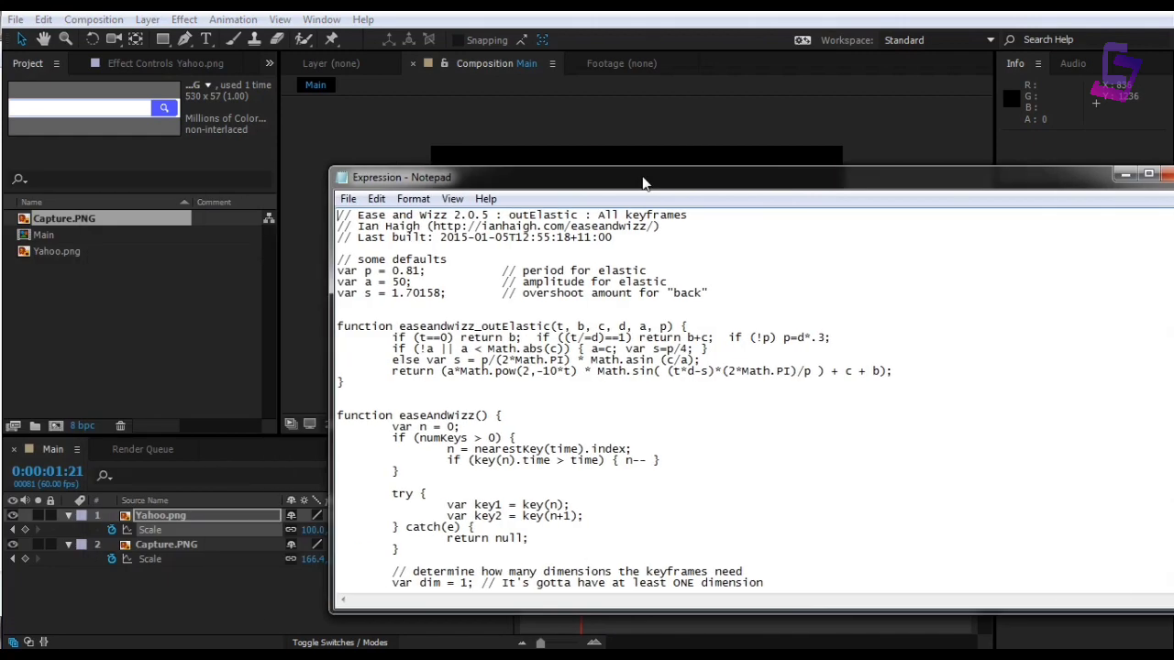
Copy the entire Ease and Wizz outElastic bounce script from Notepad
drag(645, 180, 612, 141)
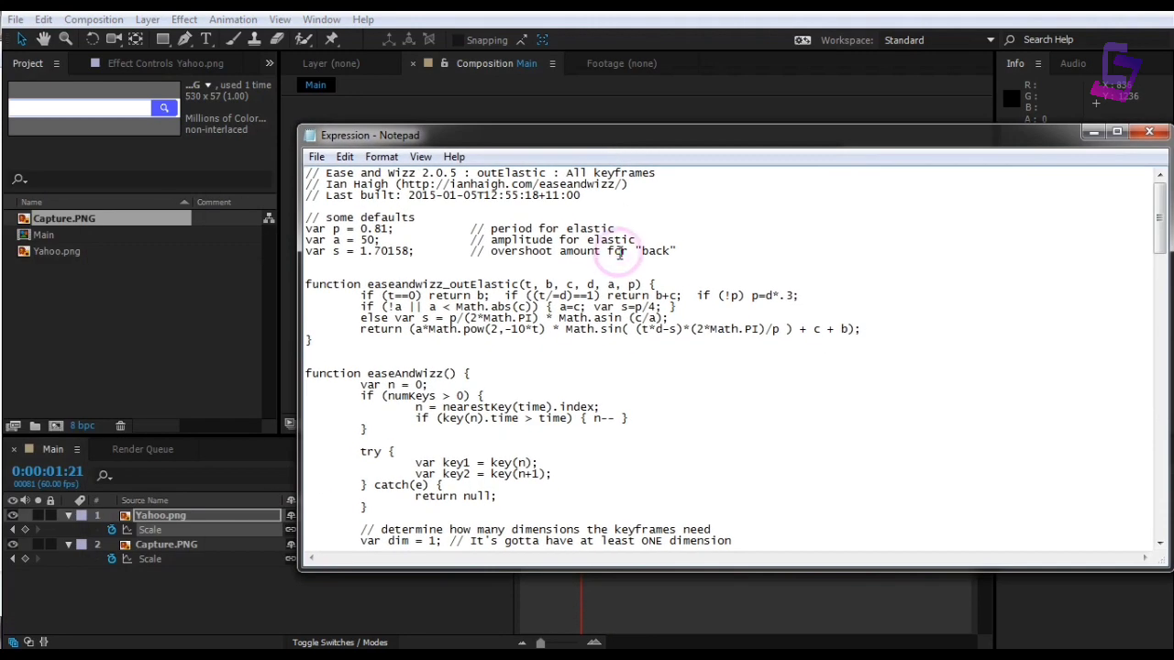
key(ctrl+a)
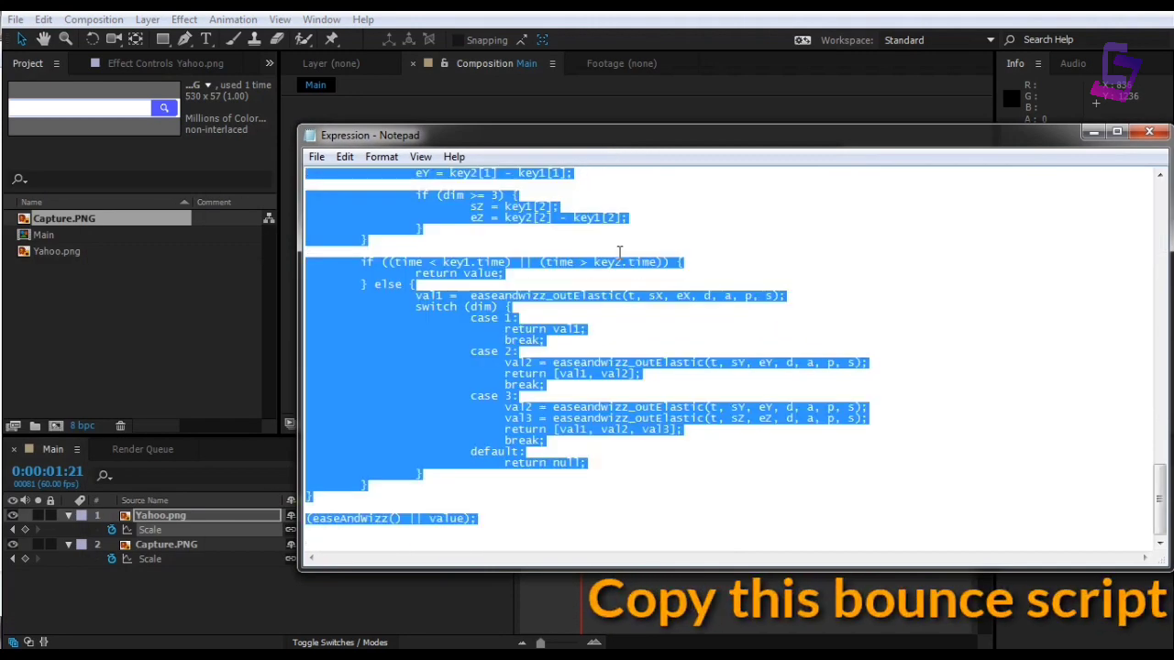
click(1092, 132)
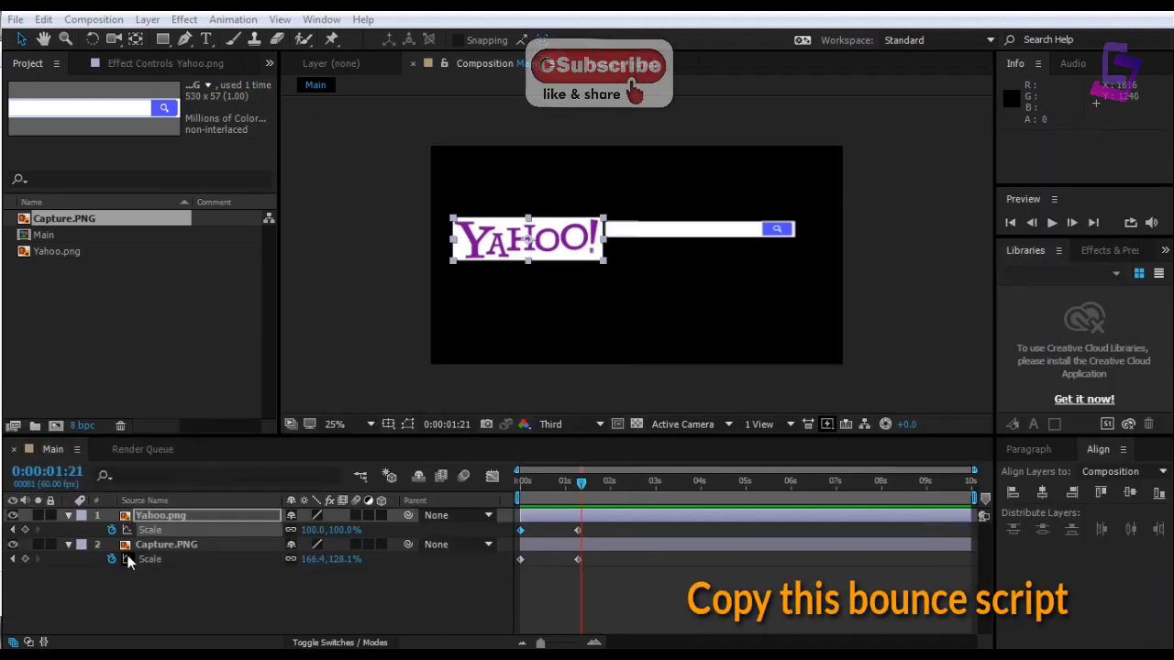
Paste the outElastic script as a Scale expression on both the Yahoo logo and search bar
click(131, 532)
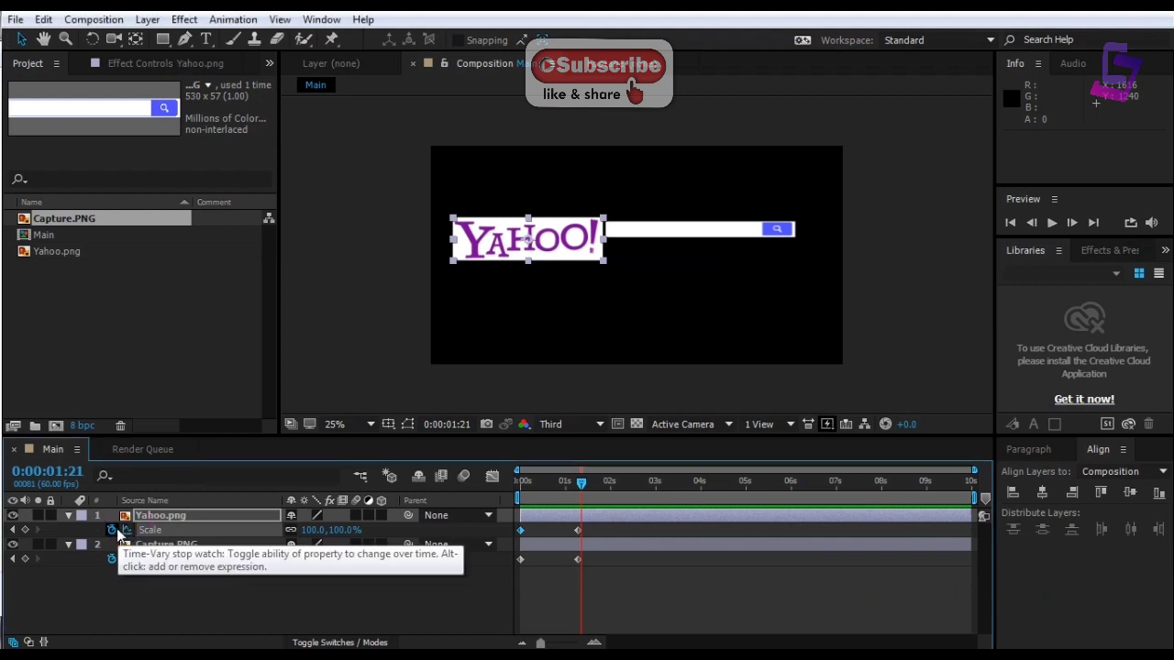
alt+click(112, 530)
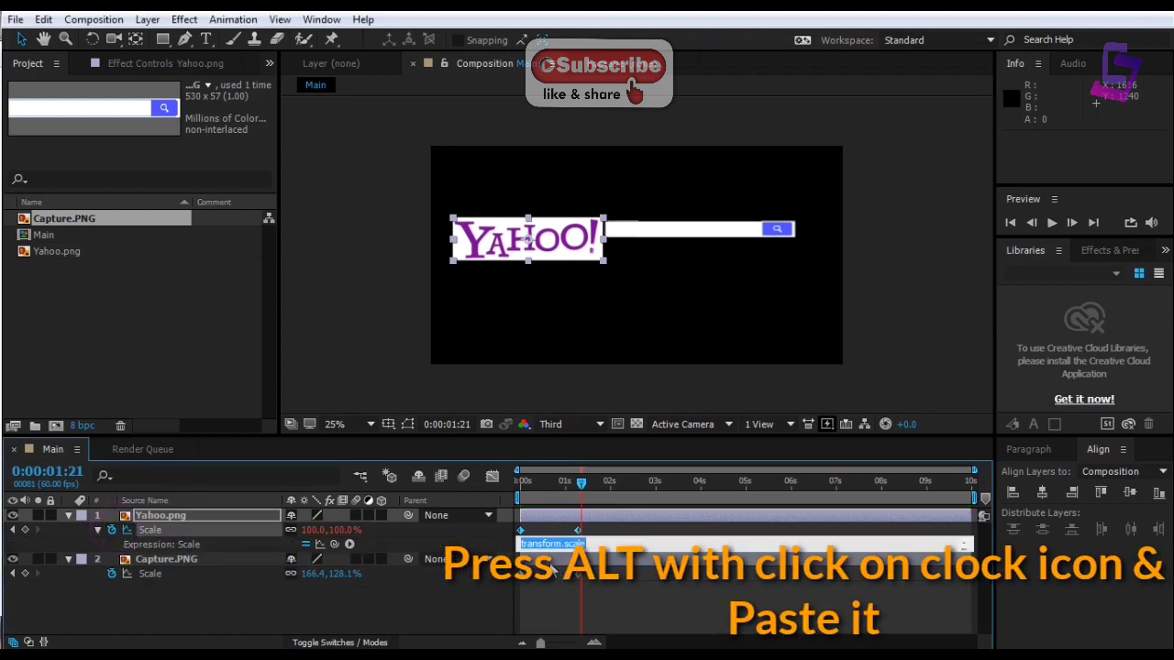
key(BackSpace)
click(360, 612)
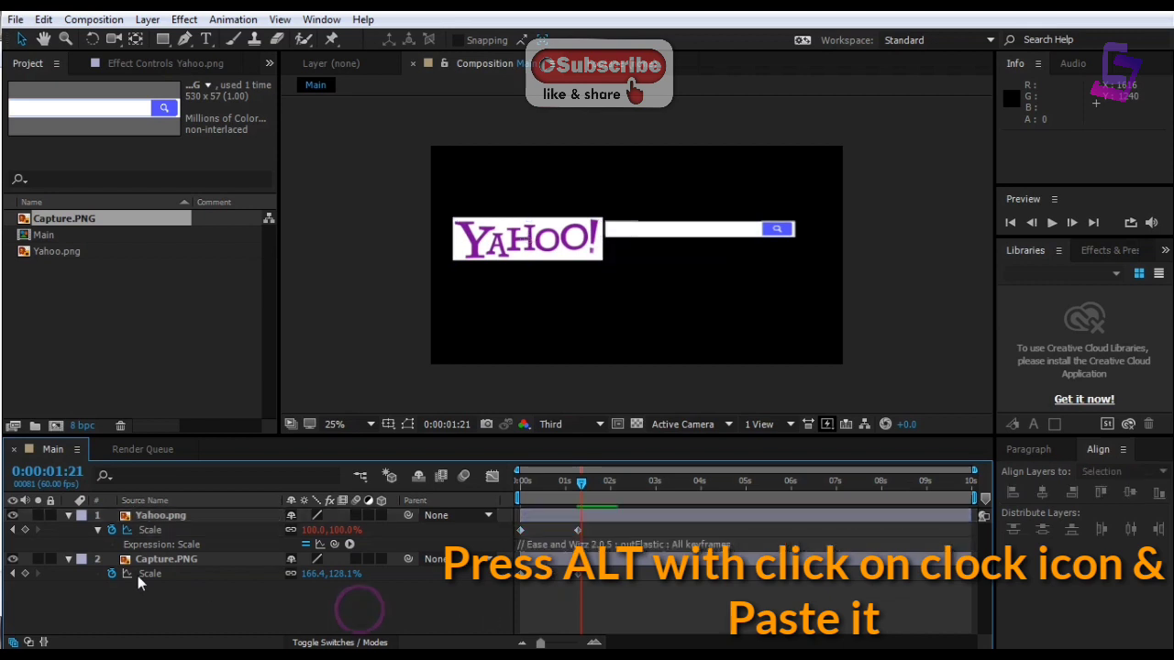
alt+click(111, 575)
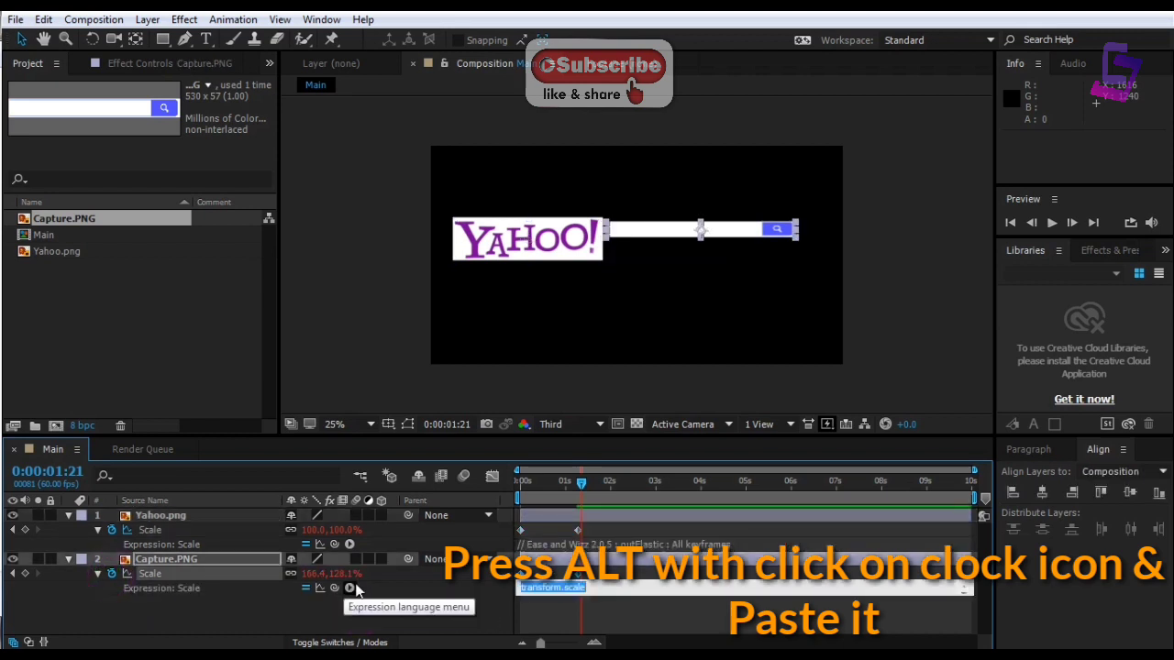
key(ctrl+v)
key(KP_Enter)
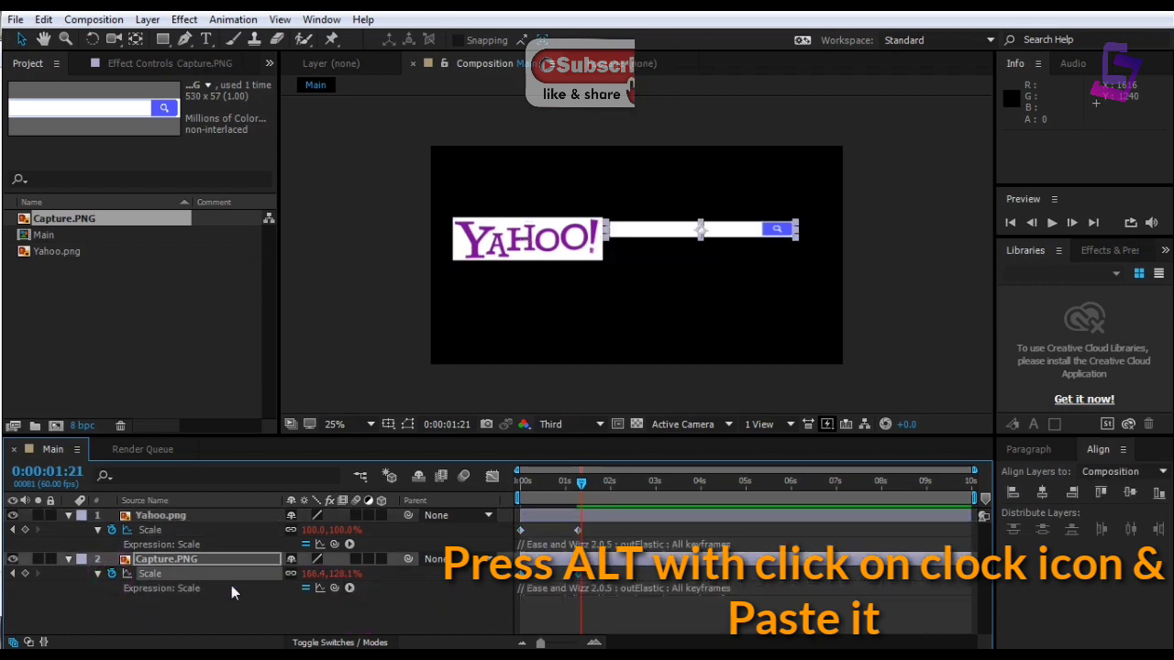
Collapse both layers' properties and preview the bouncing grow-in from the start
click(97, 530)
click(98, 559)
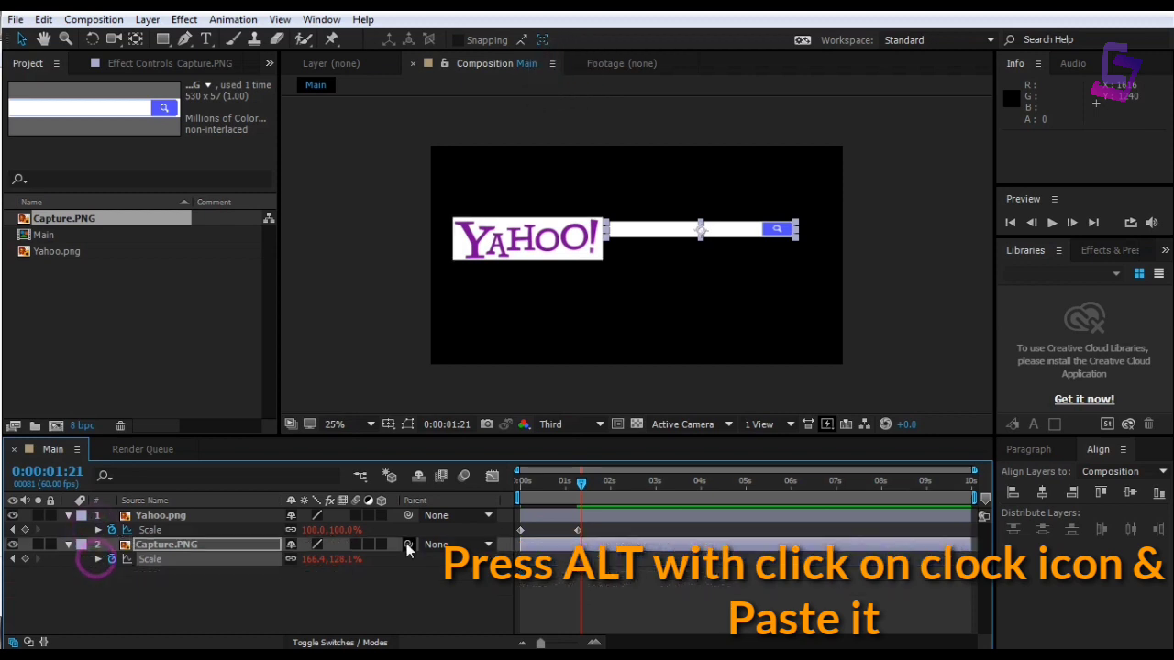
drag(583, 483, 517, 491)
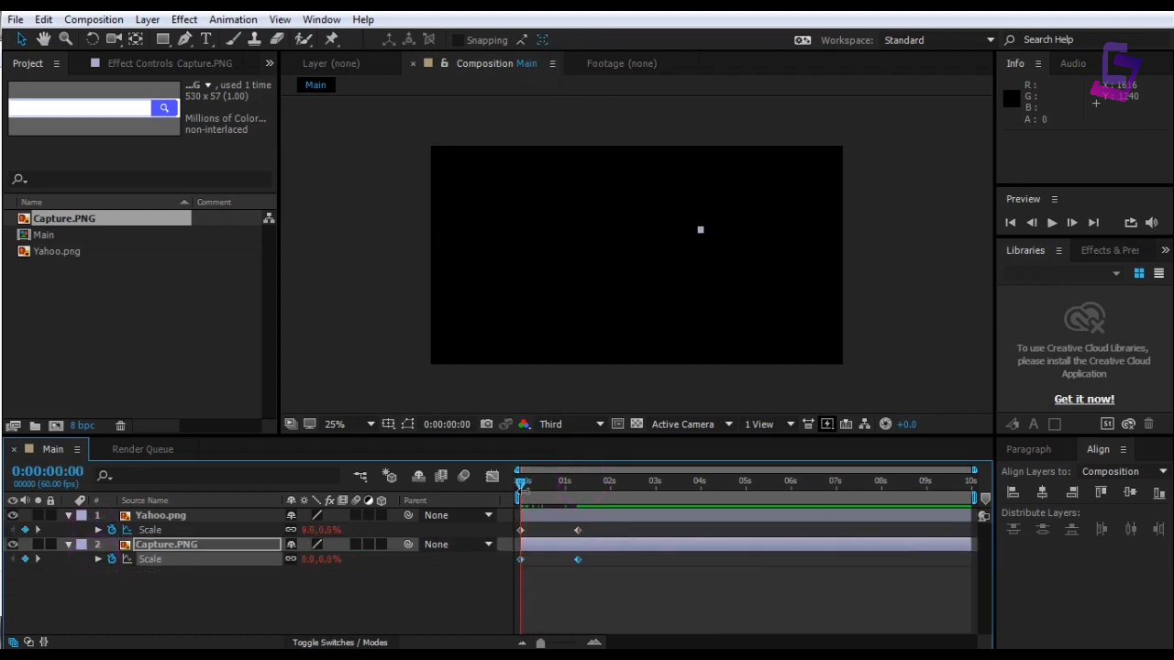
key(space)
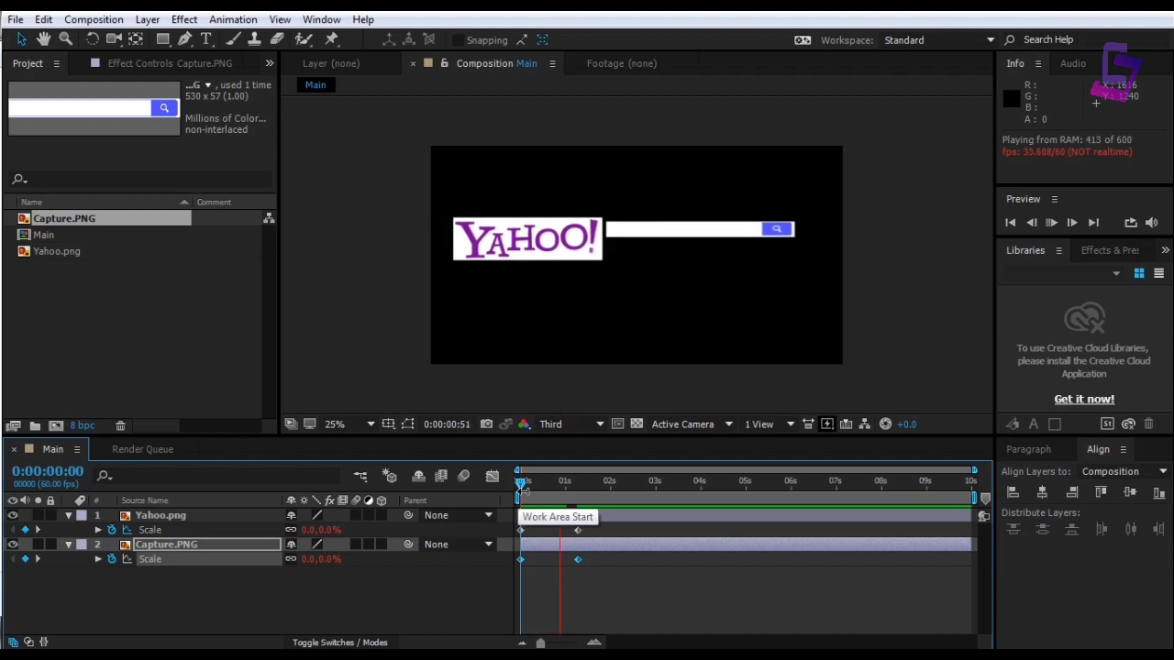
drag(521, 485, 591, 489)
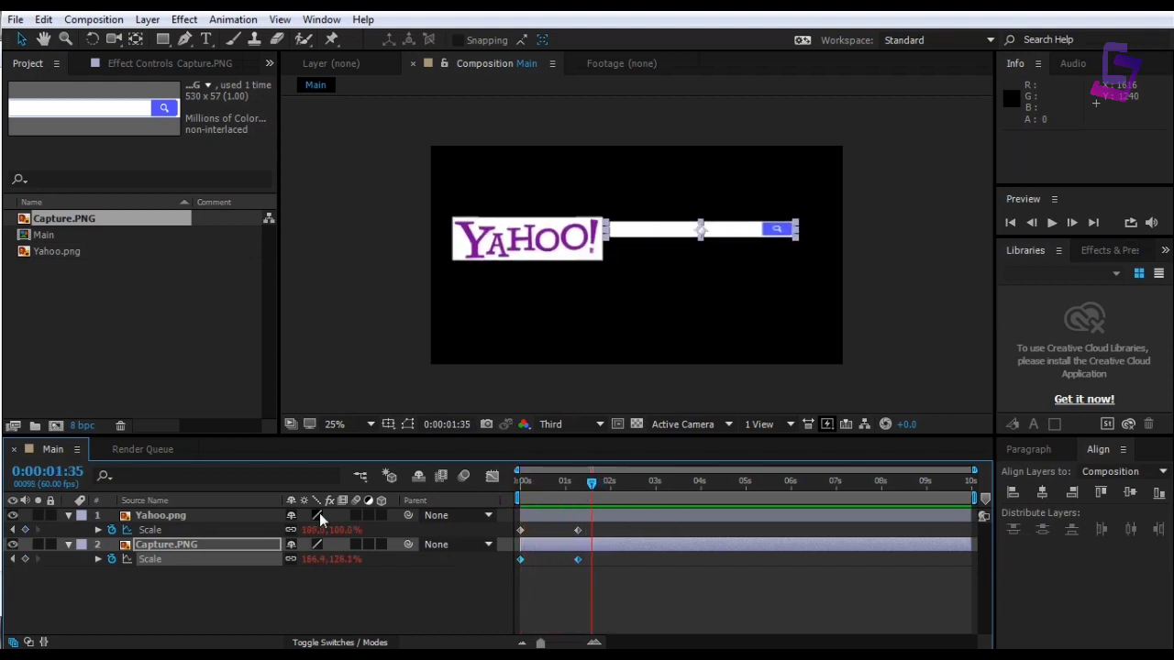
click(69, 516)
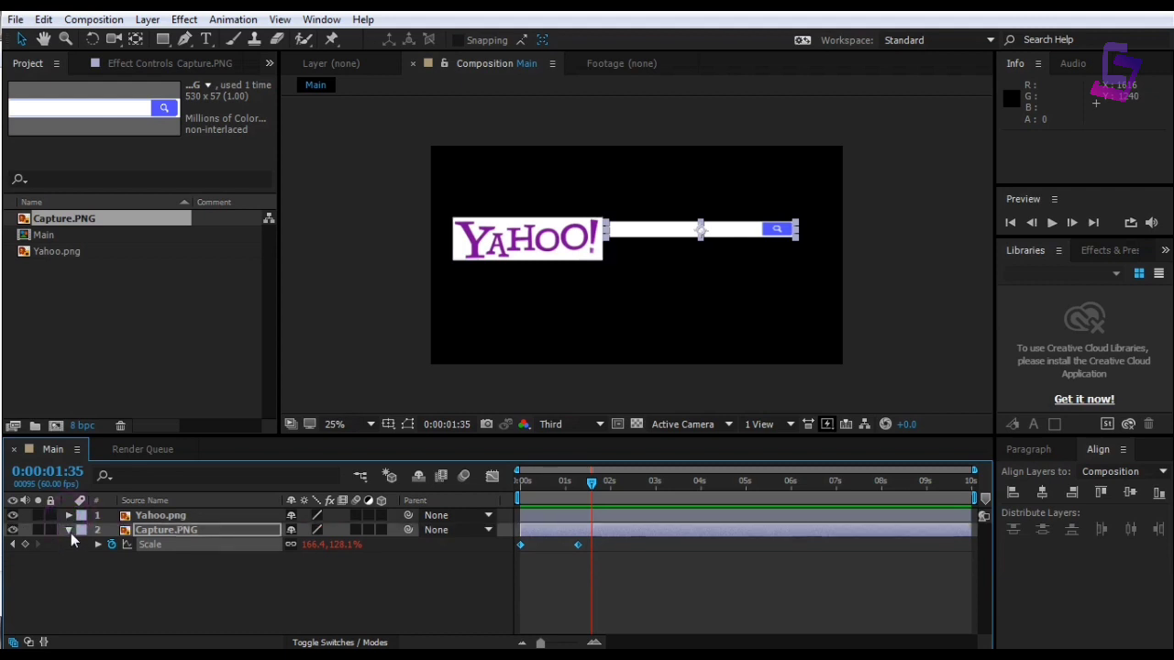
click(69, 531)
mouse_move(594, 482)
mouse_down()
mouse_move(529, 488)
mouse_move(596, 491)
mouse_up()
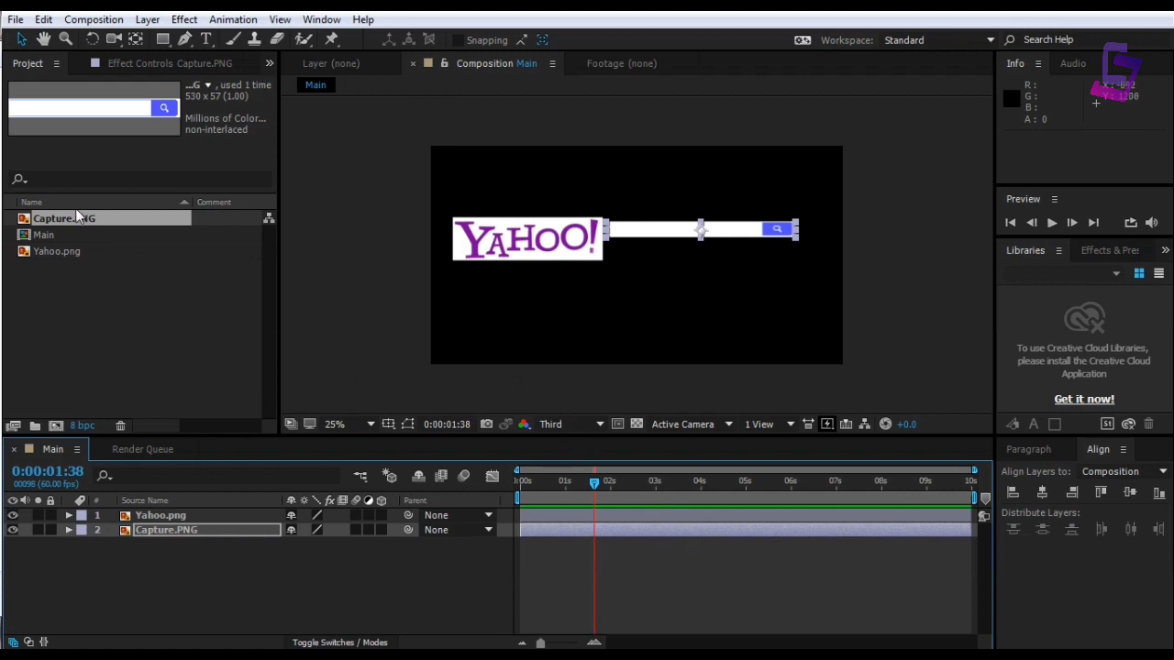
Type a new 'CJ Effects' text layer at the left end of the search bar
click(207, 39)
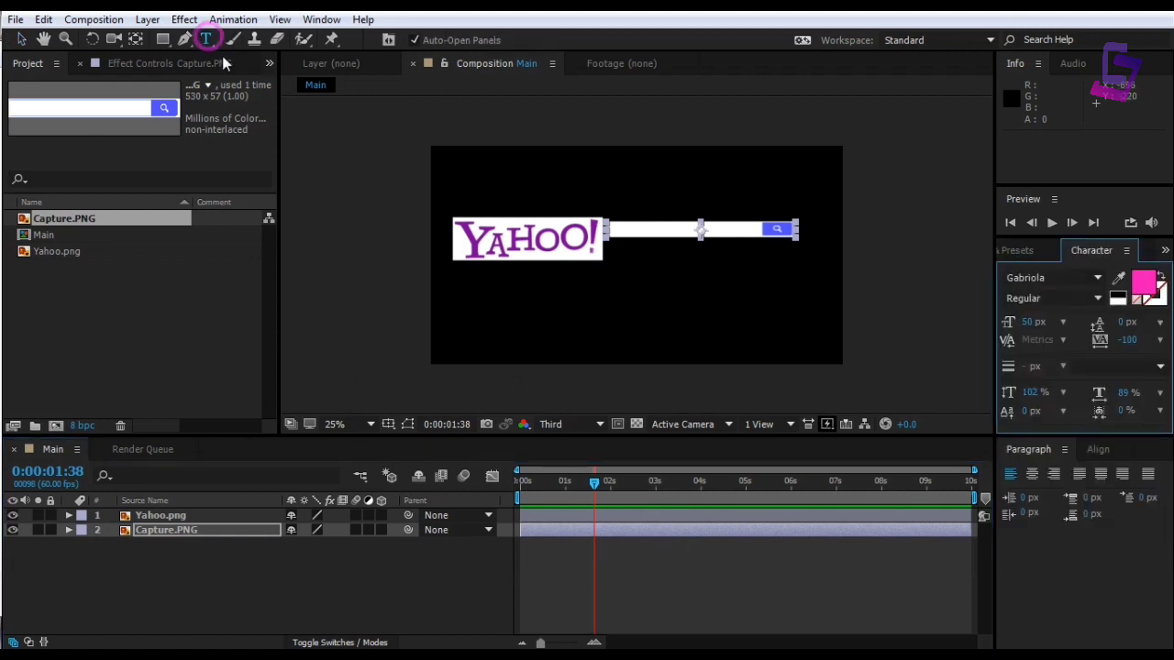
click(619, 249)
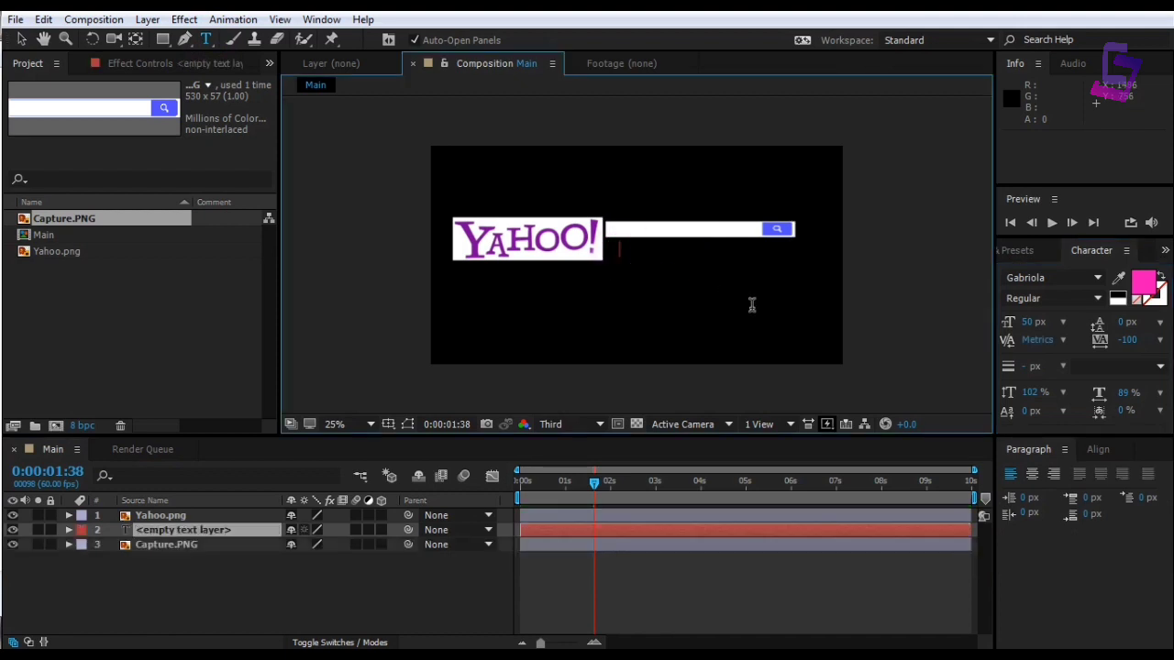
text(C)
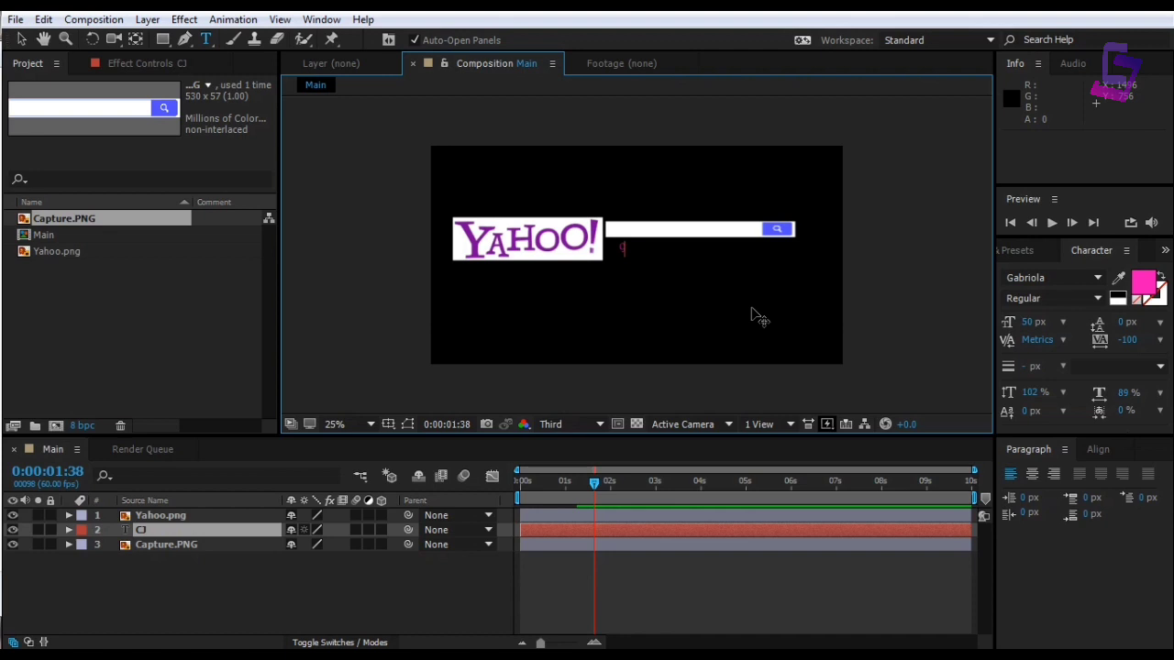
text( E)
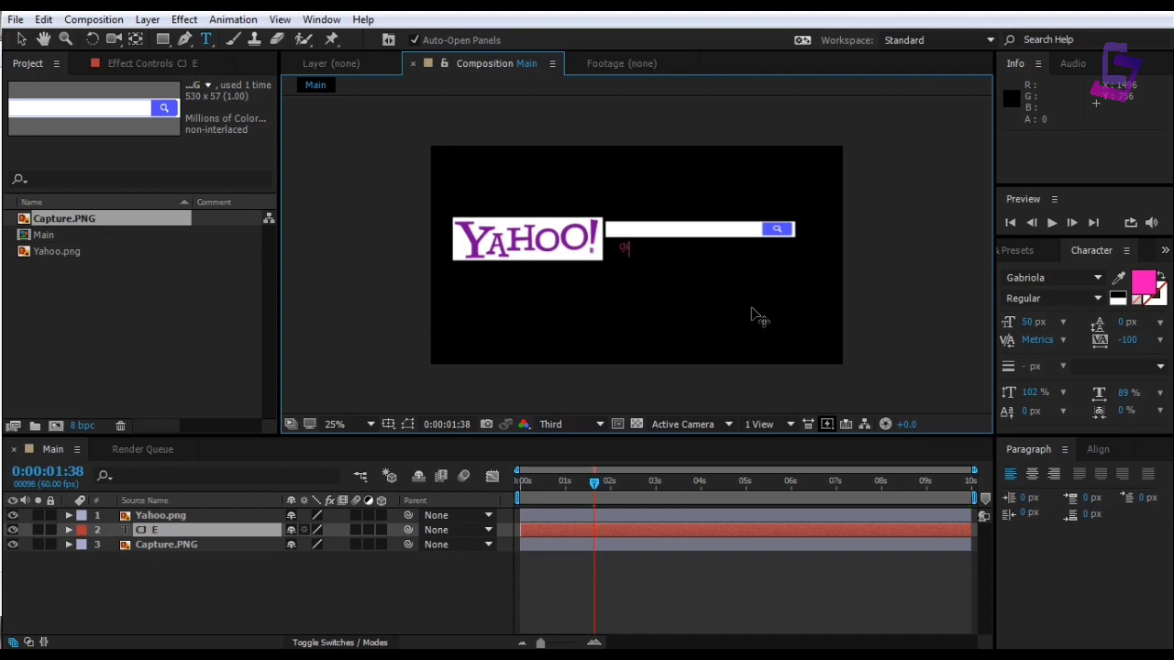
text(ffects)
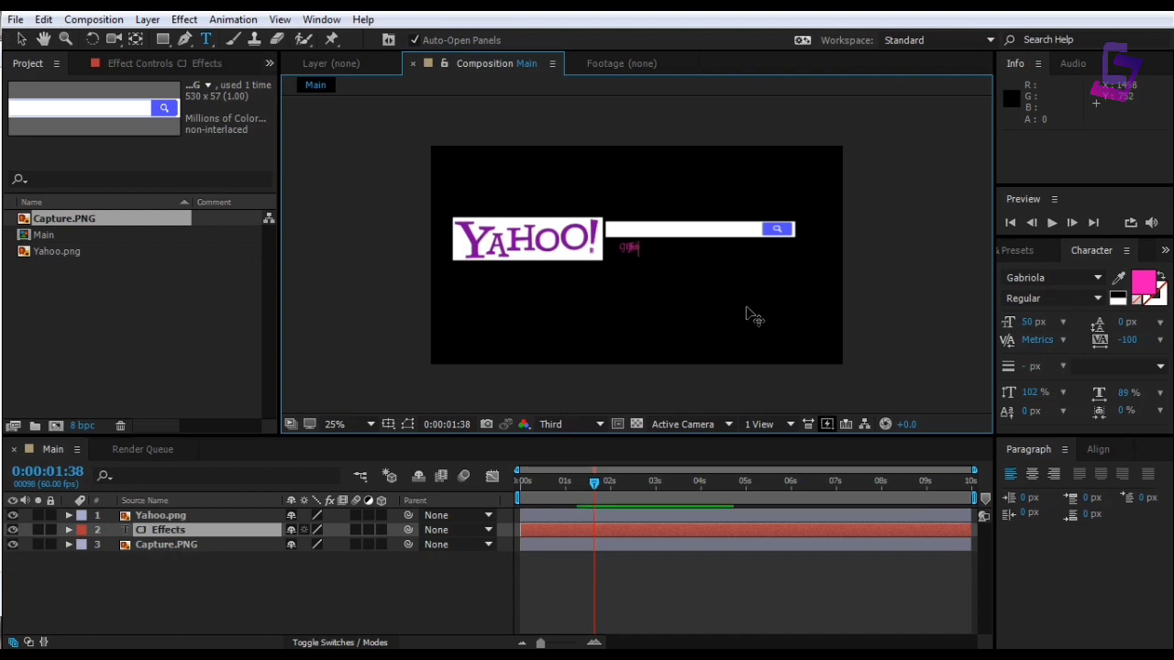
Set the CJ Effects text to Arial and size it to 44 px to fit the search bar
click(21, 38)
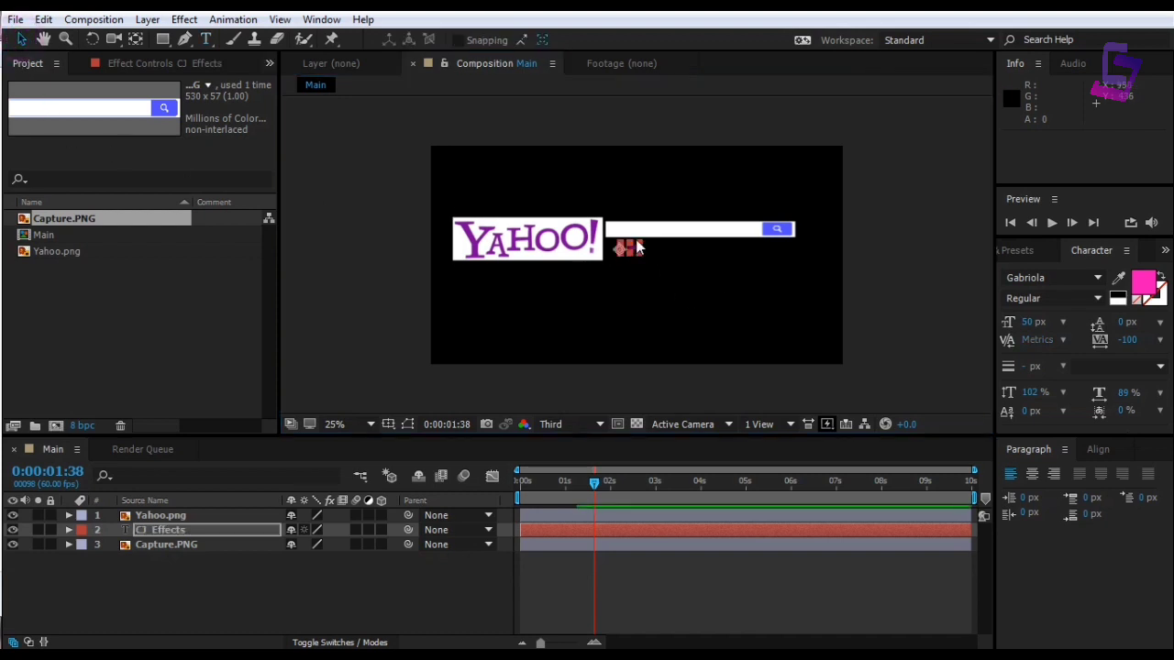
drag(639, 248, 701, 232)
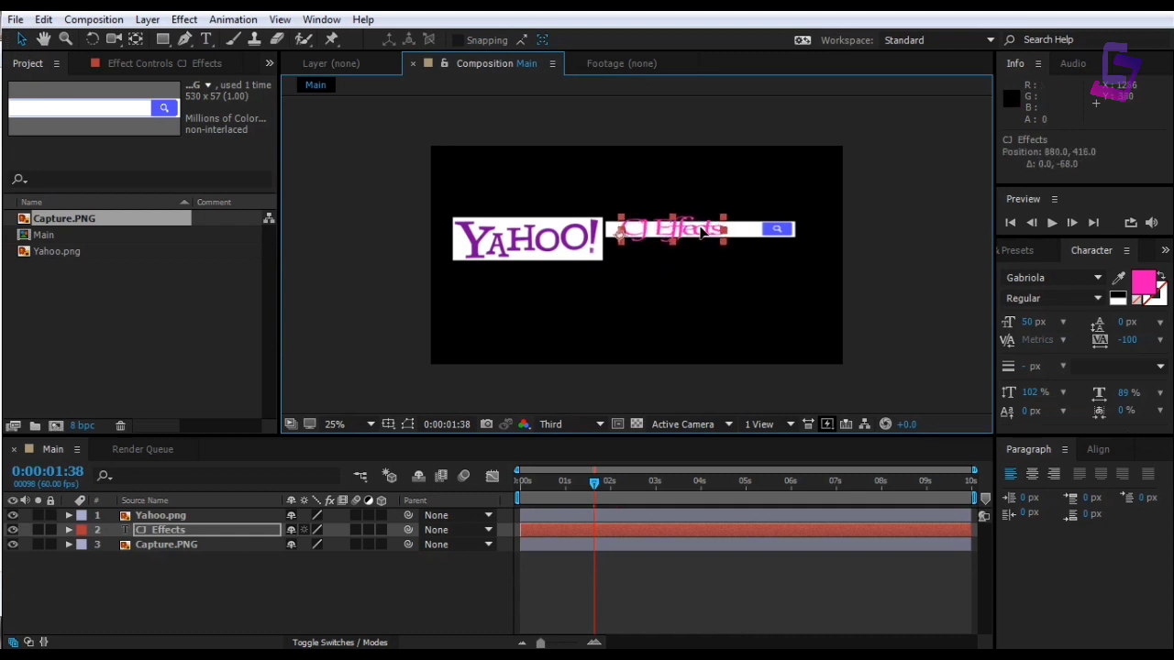
click(1049, 278)
text(a)
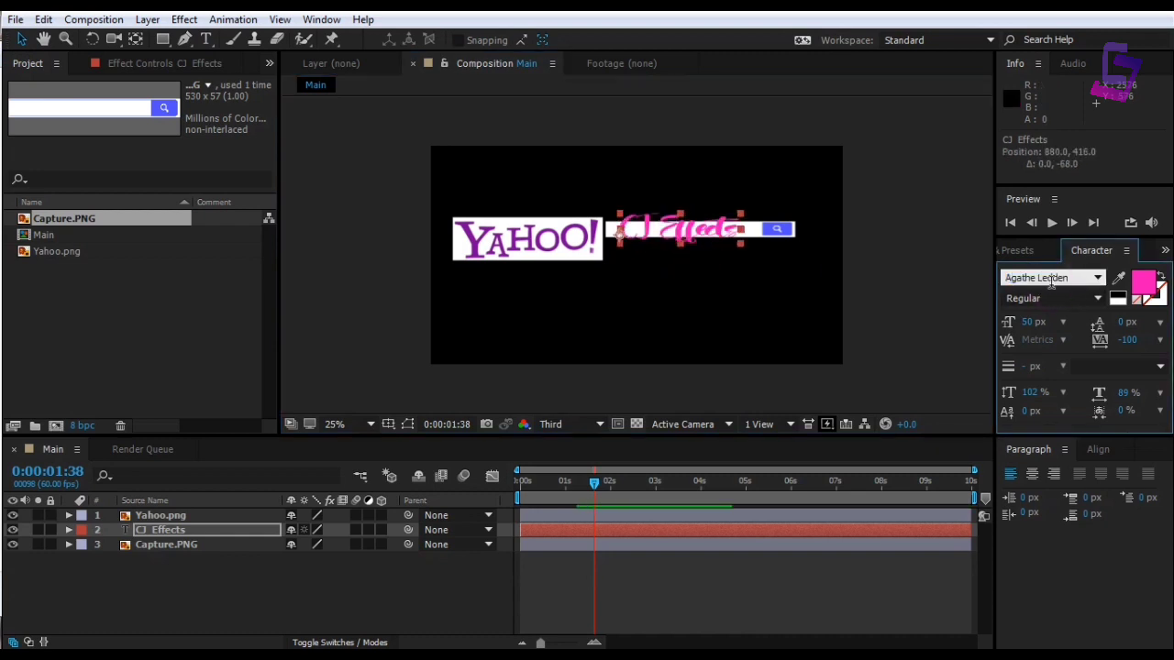
text(rial)
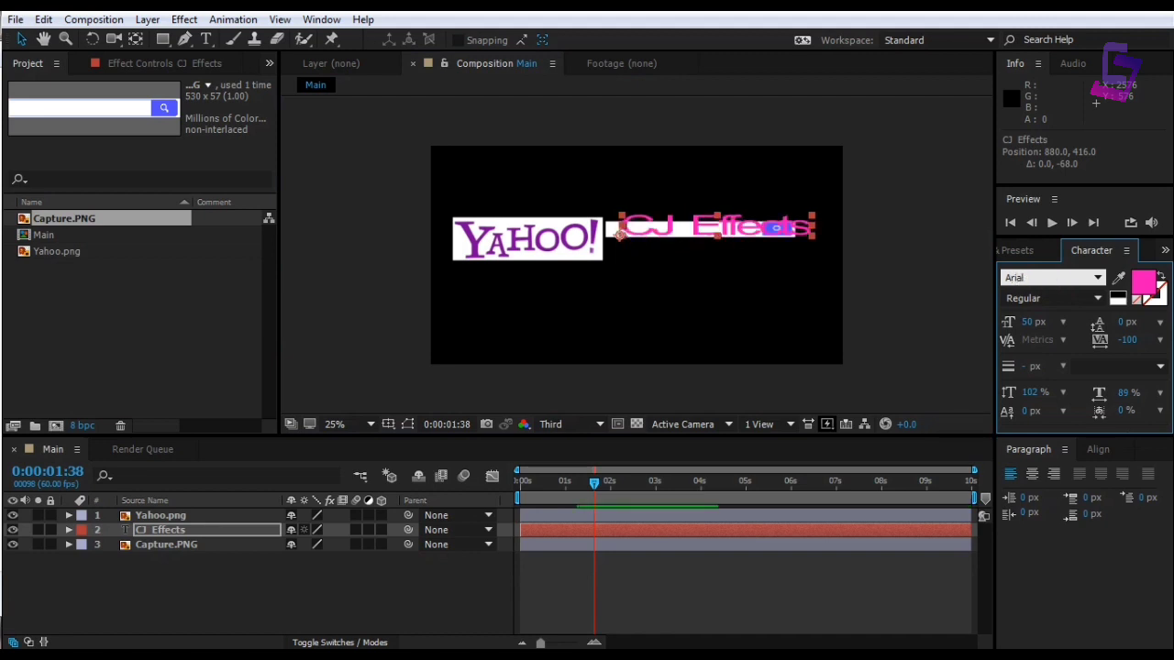
key(Return)
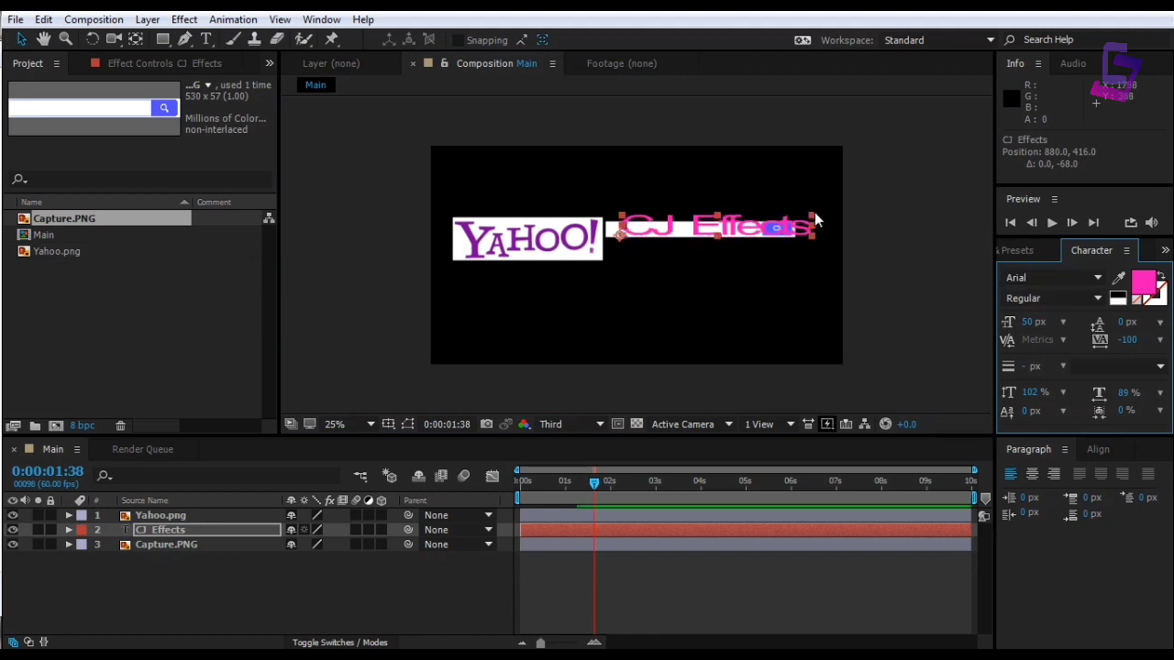
drag(814, 214, 790, 221)
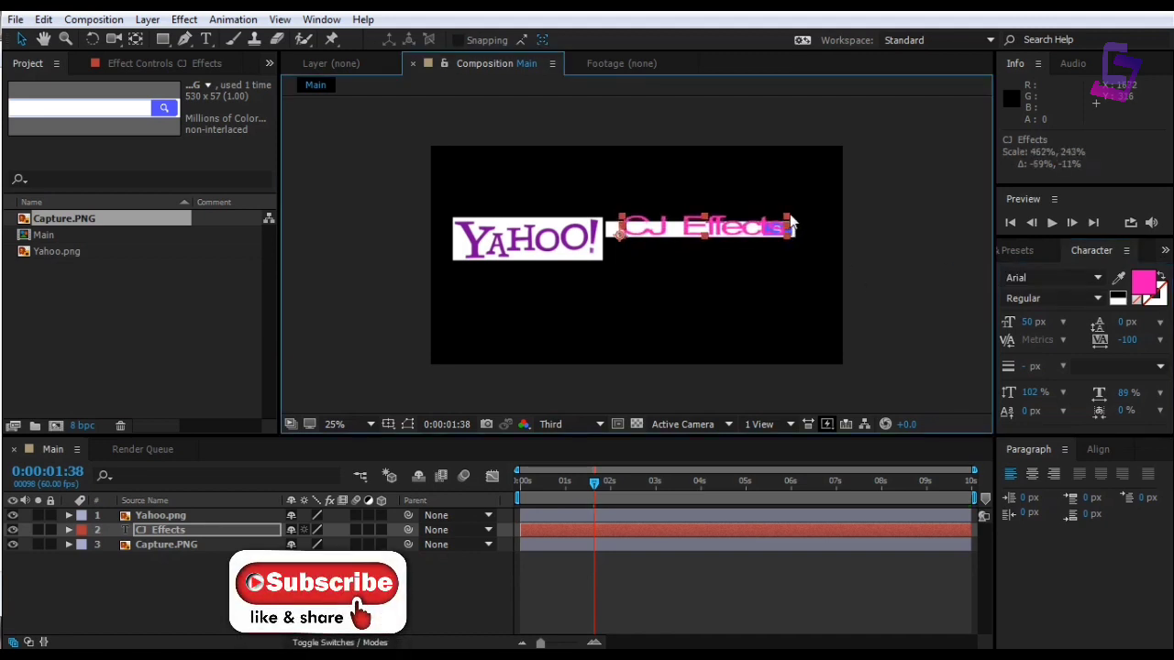
click(1019, 278)
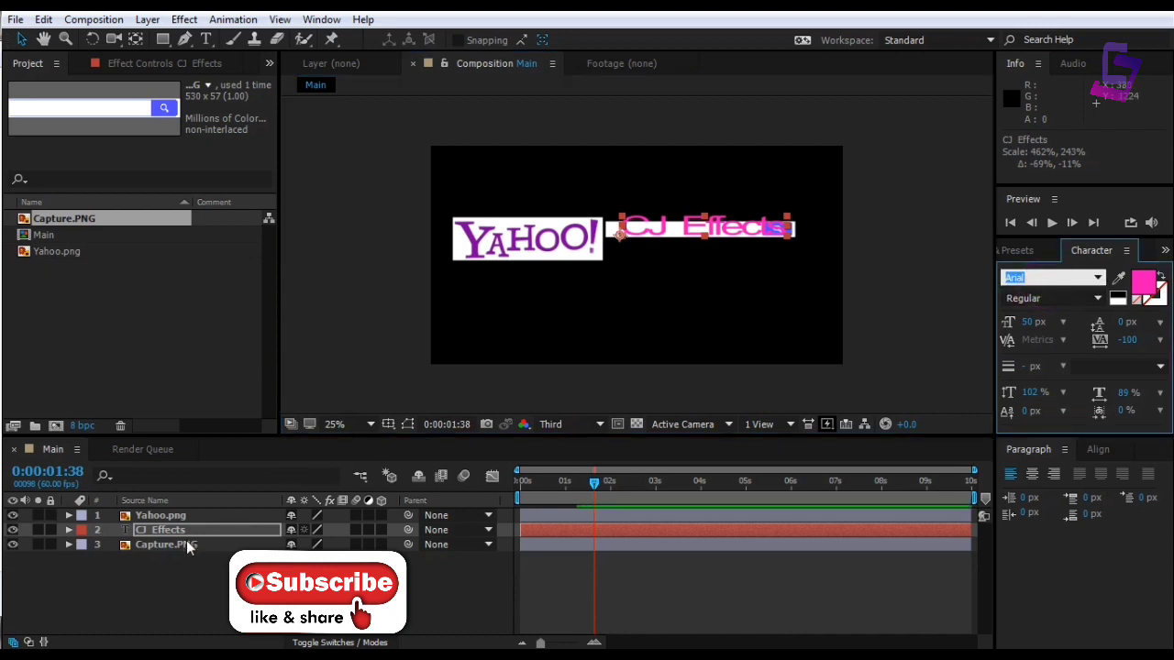
Nudge the CJ Effects text down into place within the search bar
double_click(220, 530)
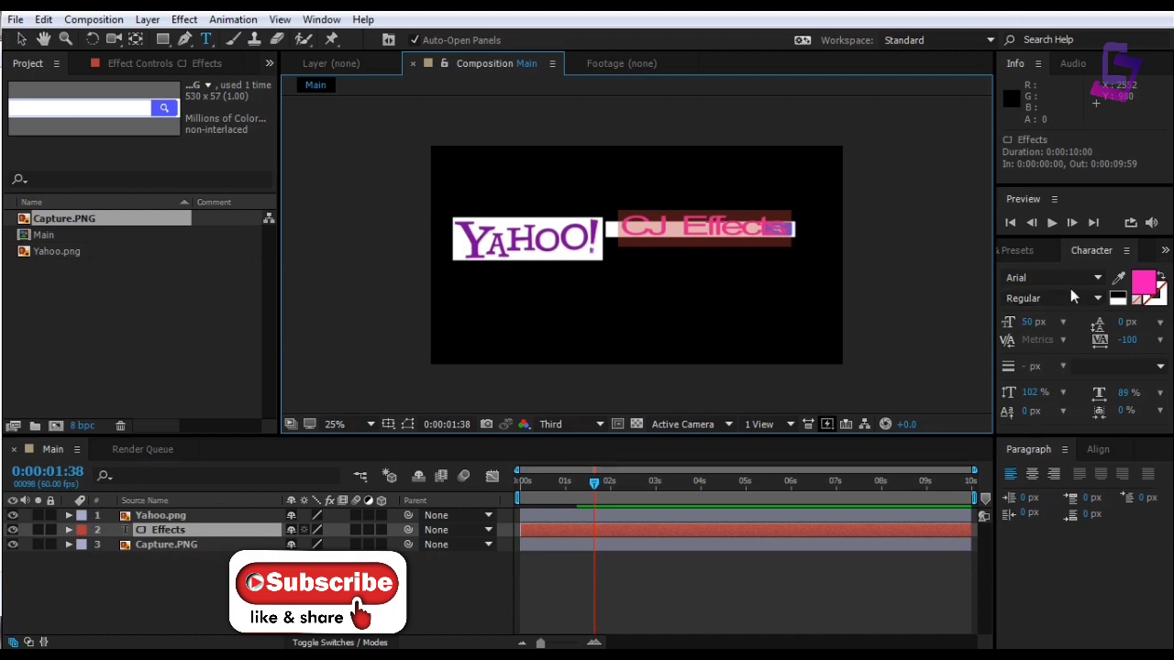
key(Down)
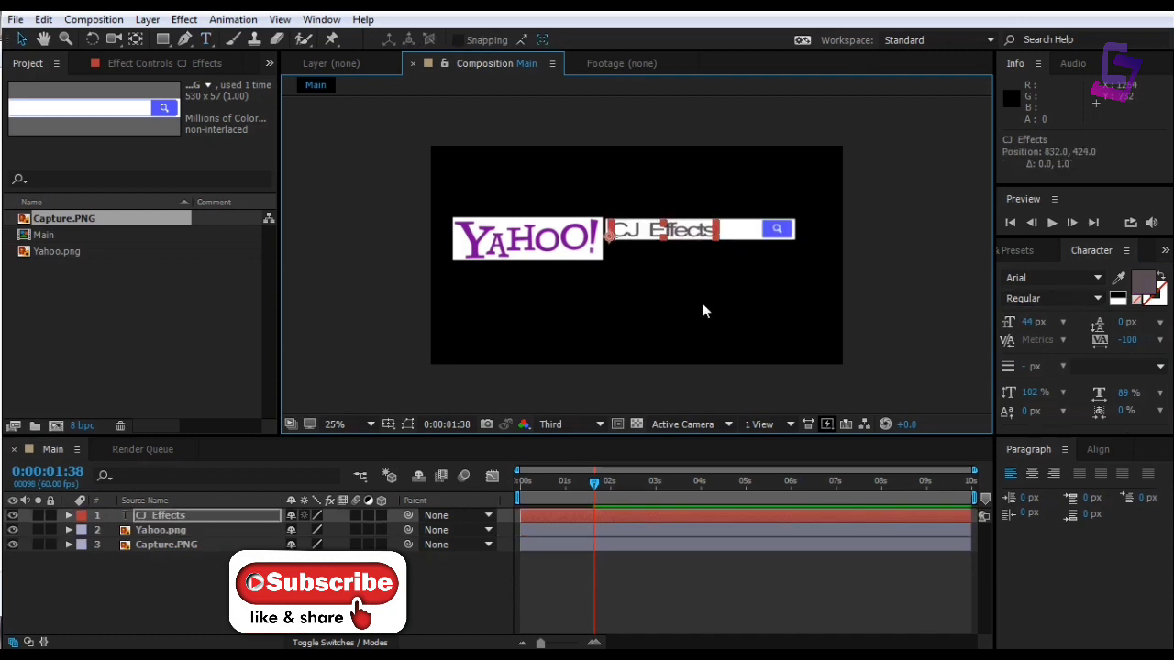
click(700, 308)
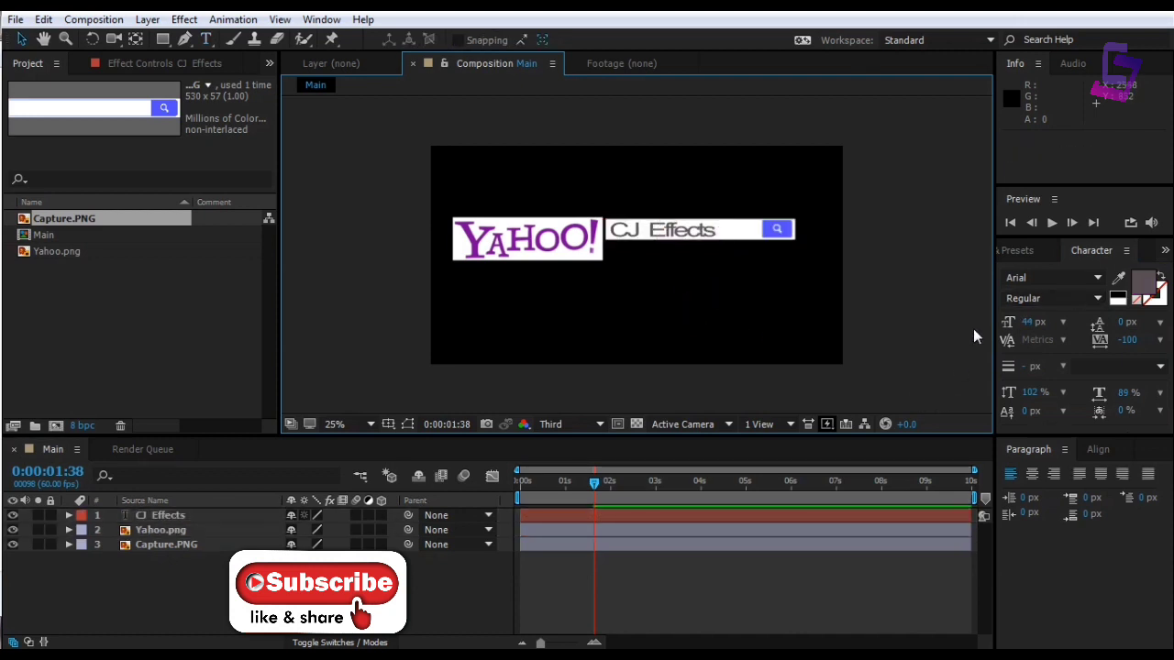
click(1027, 251)
Apply the Typewriter preset, found by searching 'Type', to the CJ Effects layer
click(1042, 271)
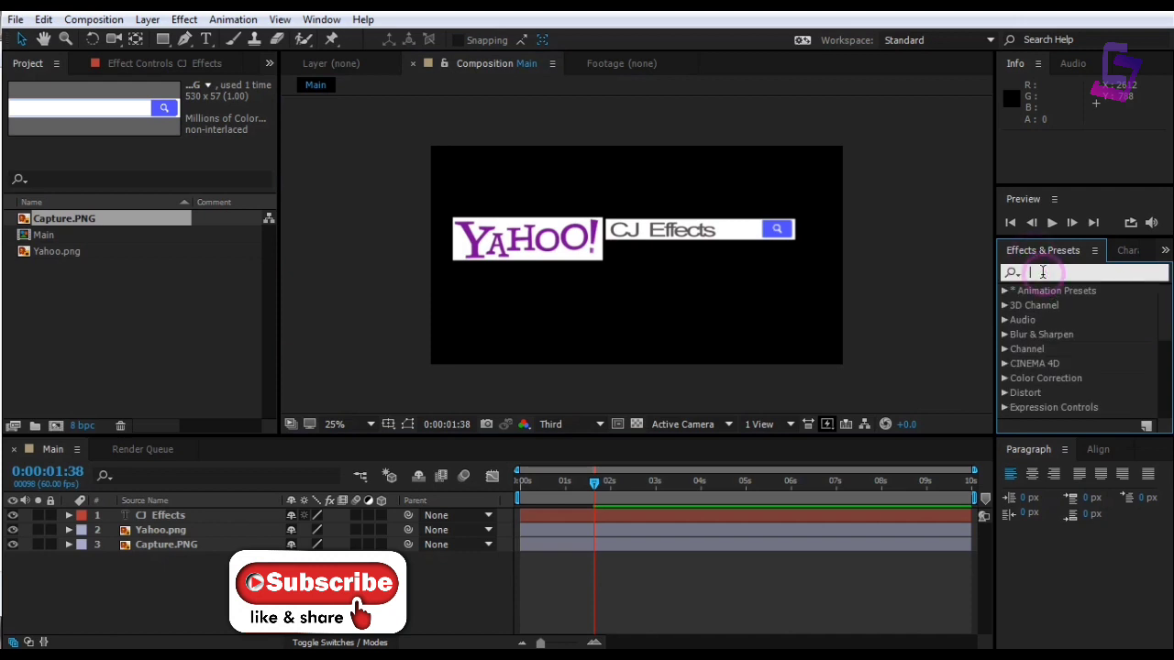
text(Ty)
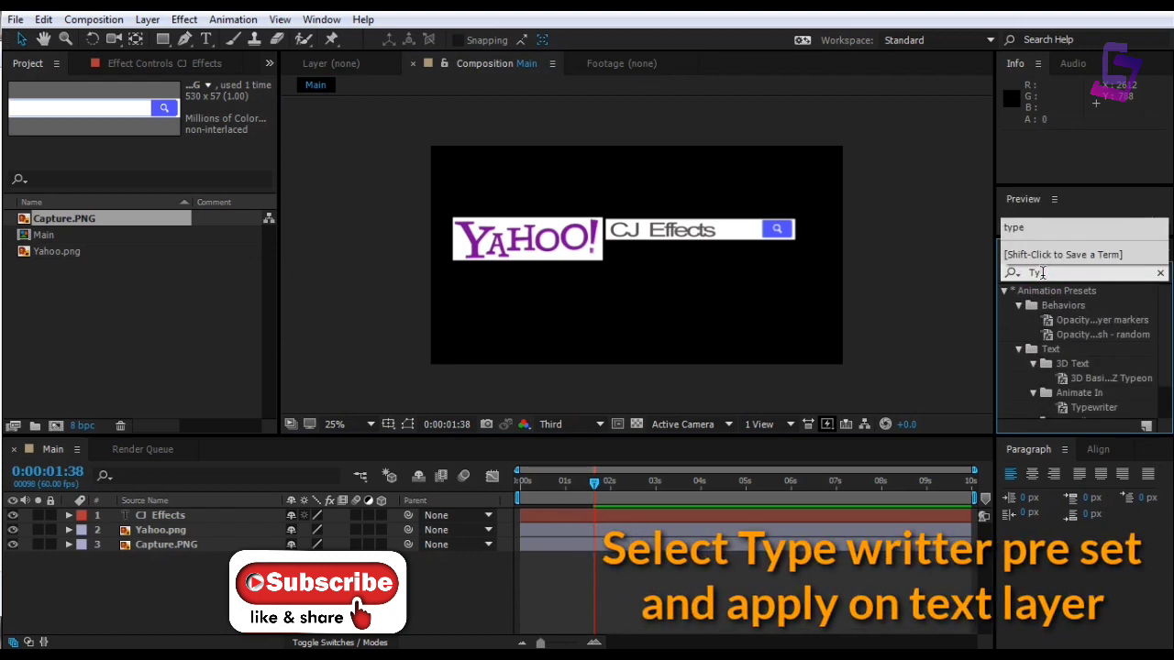
text(pe)
drag(1080, 364, 143, 521)
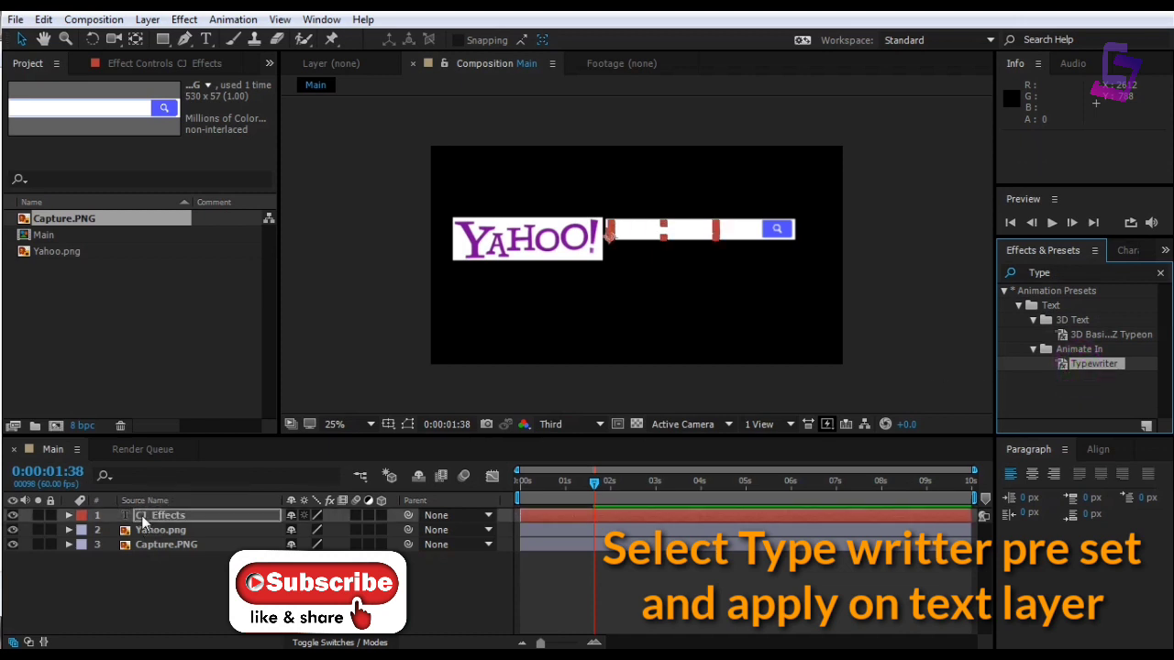
Preview and scrub the typing animation, then import Arrow.png into the project
key(space)
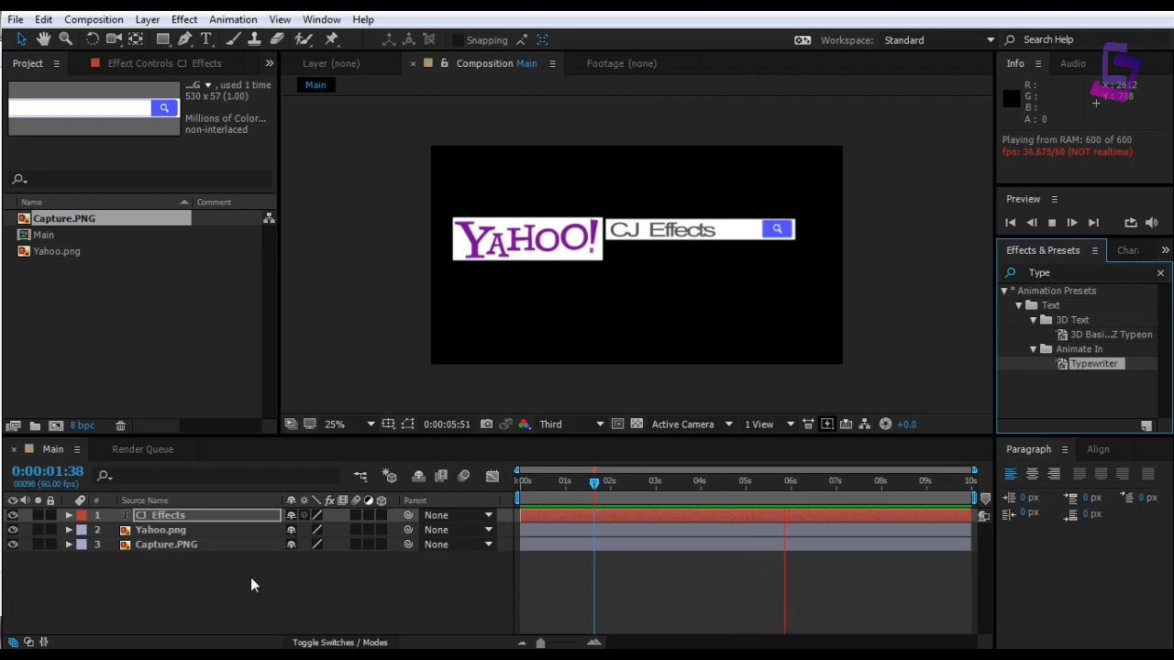
drag(595, 483, 702, 501)
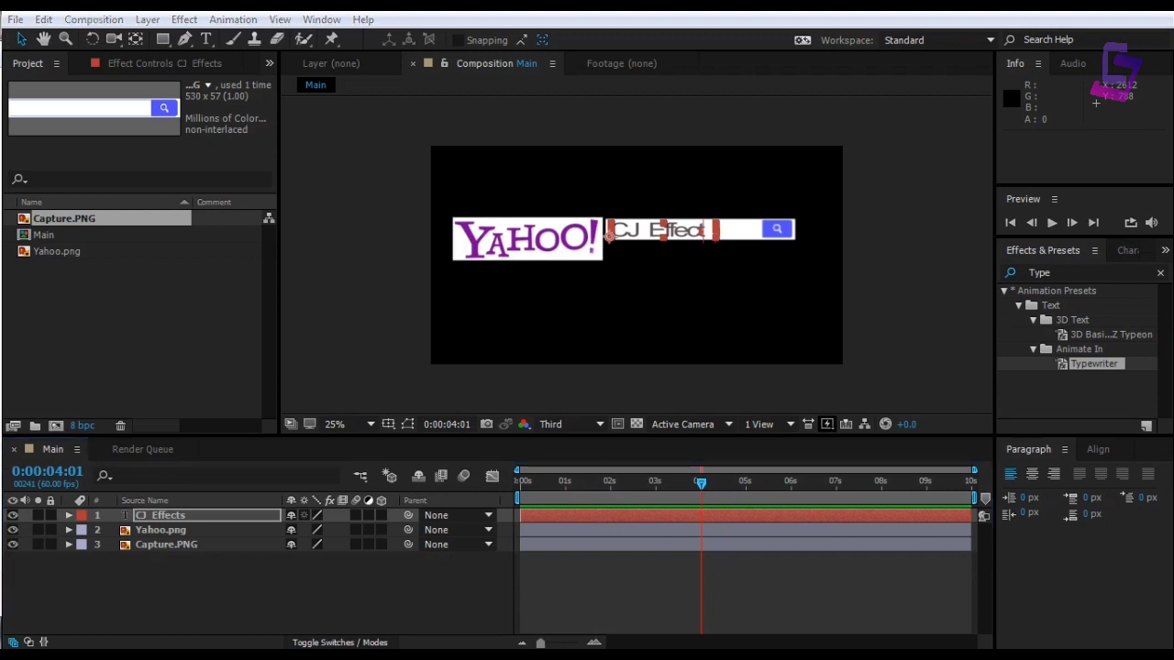
drag(200, 297, 79, 351)
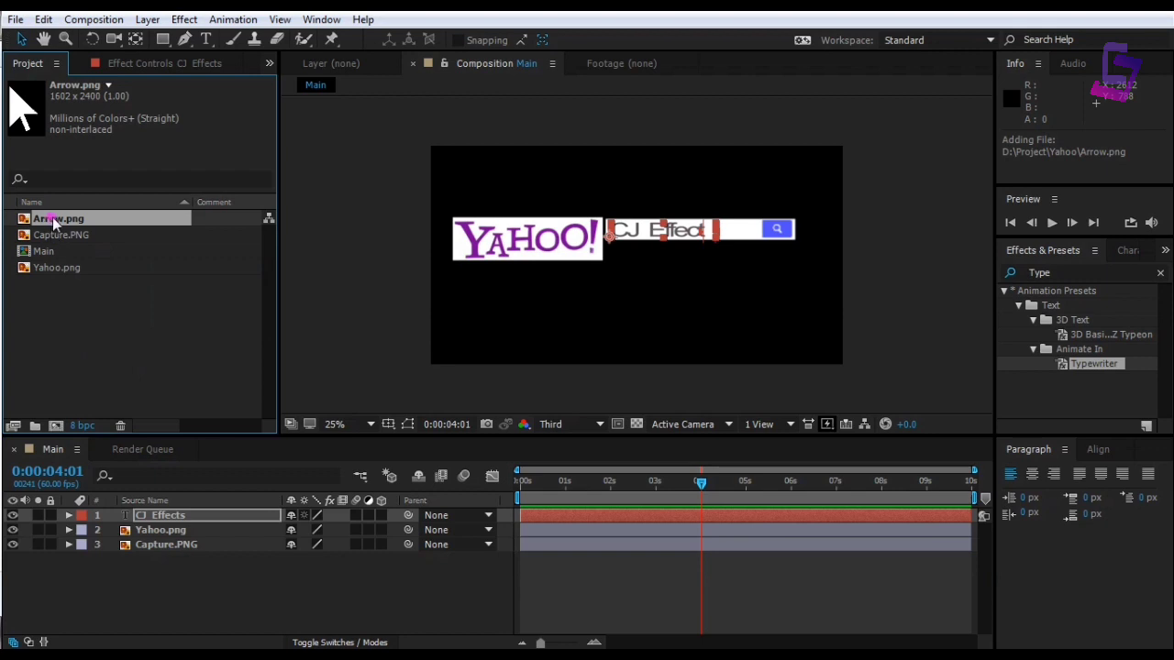
Add Arrow.png as the top layer, shrink it to about 7.5% scale, and park it bottom-left
drag(55, 221, 102, 504)
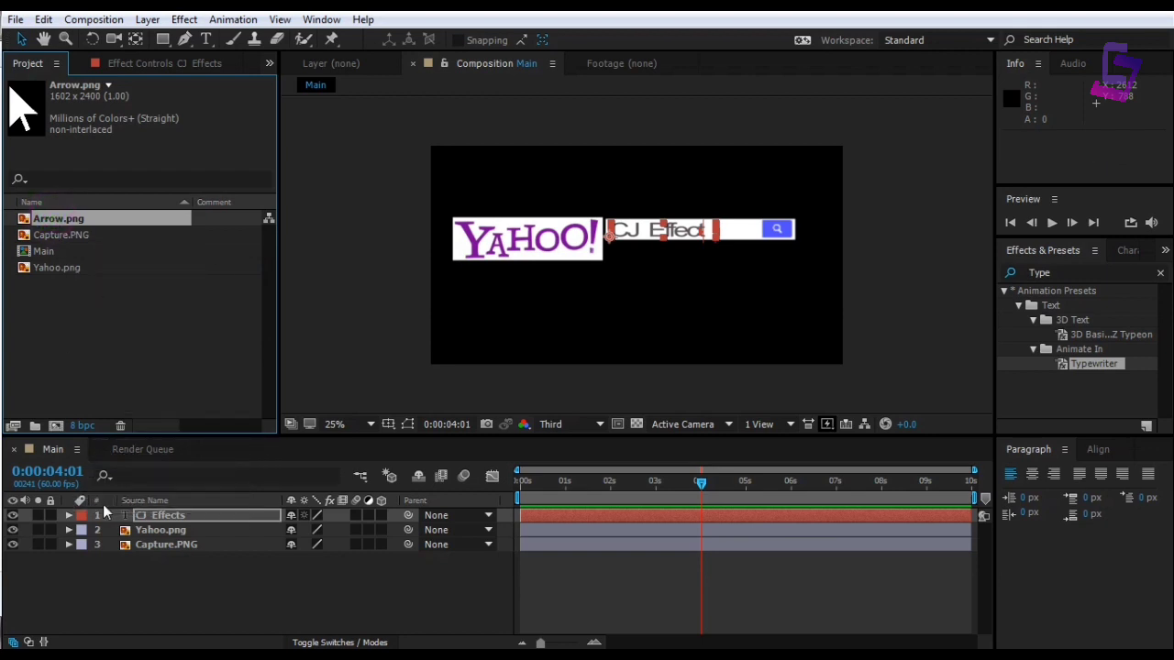
drag(47, 218, 101, 520)
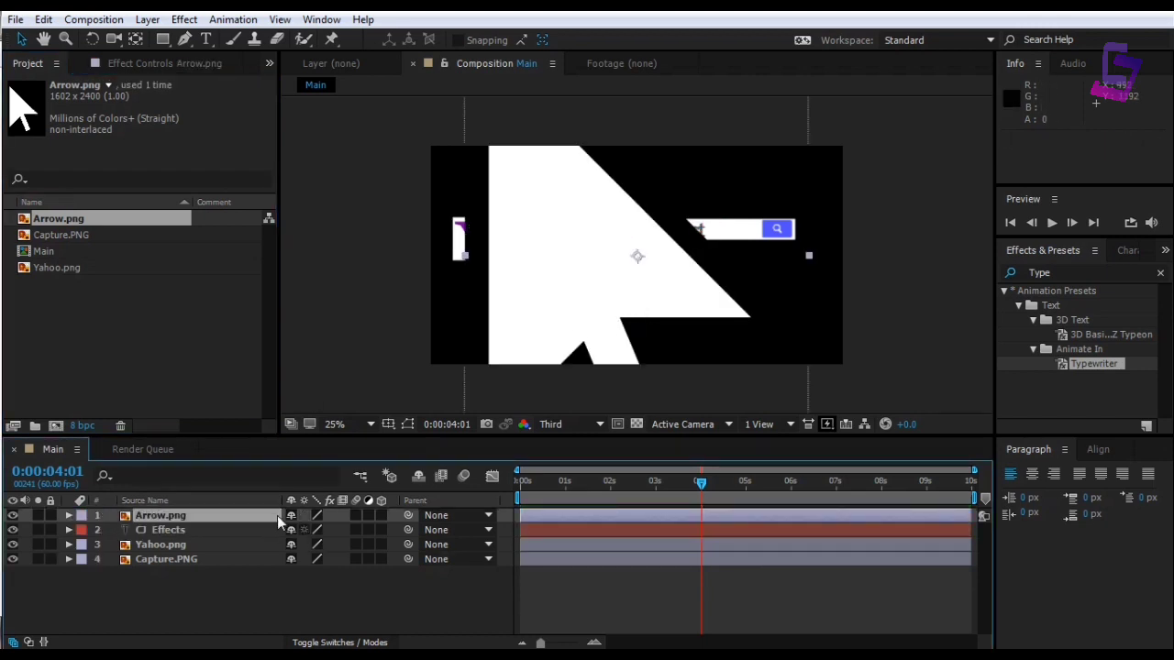
key(s)
drag(349, 535, 279, 539)
drag(631, 284, 427, 395)
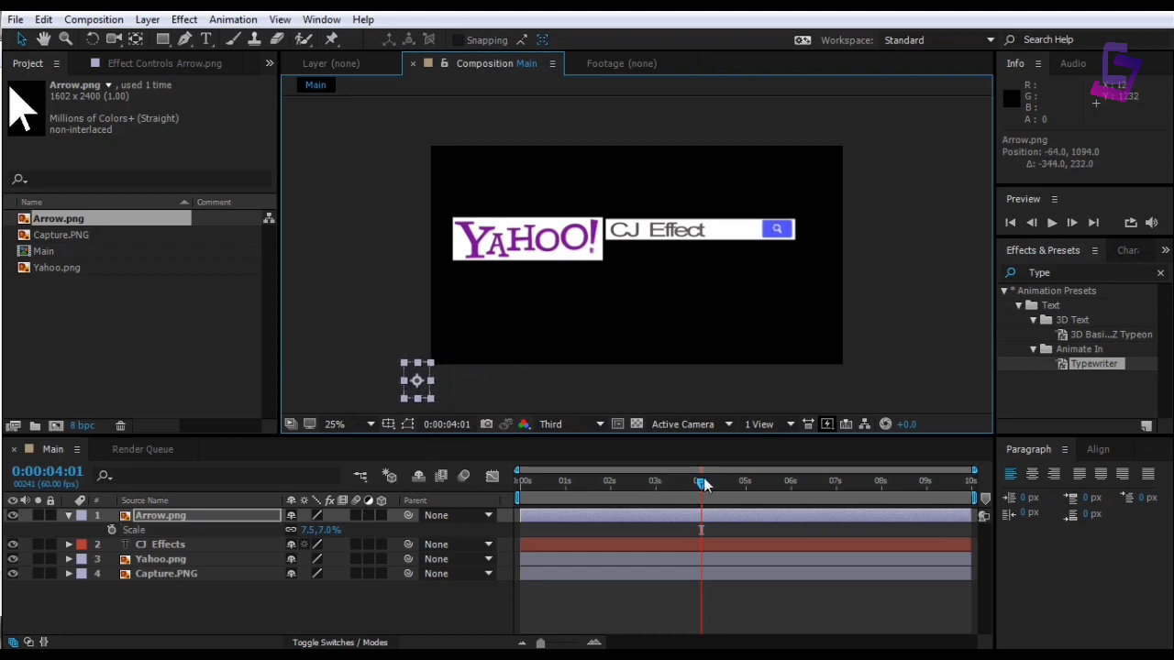
mouse_move(703, 484)
mouse_down()
mouse_move(690, 485)
mouse_move(734, 484)
mouse_move(689, 493)
mouse_up()
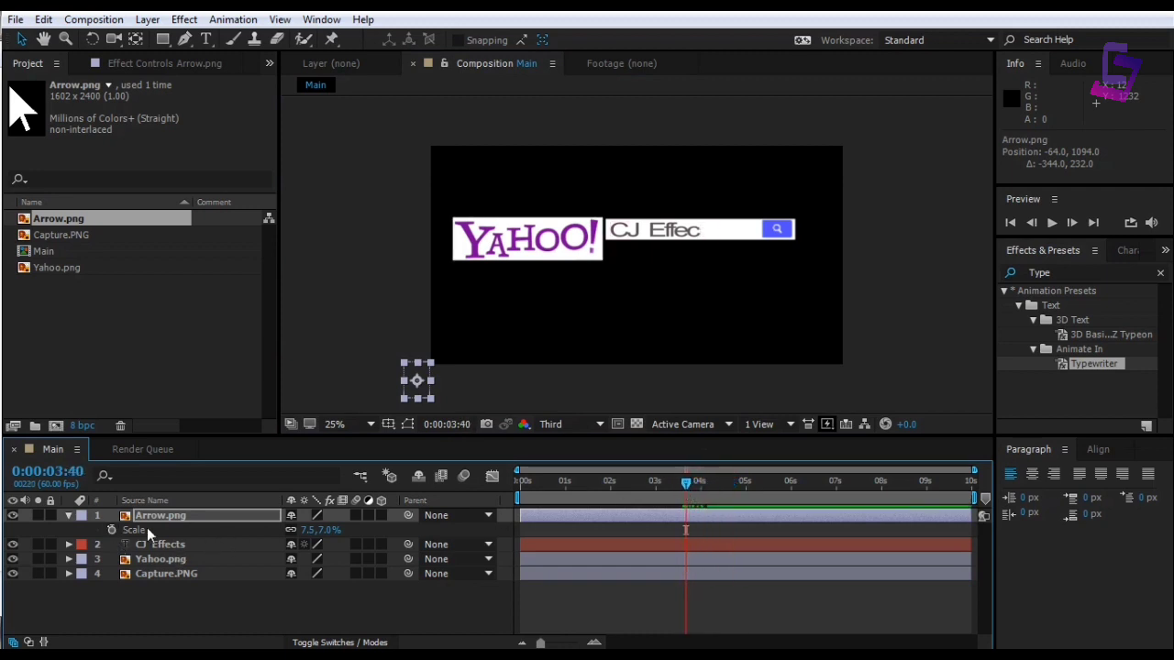
click(236, 516)
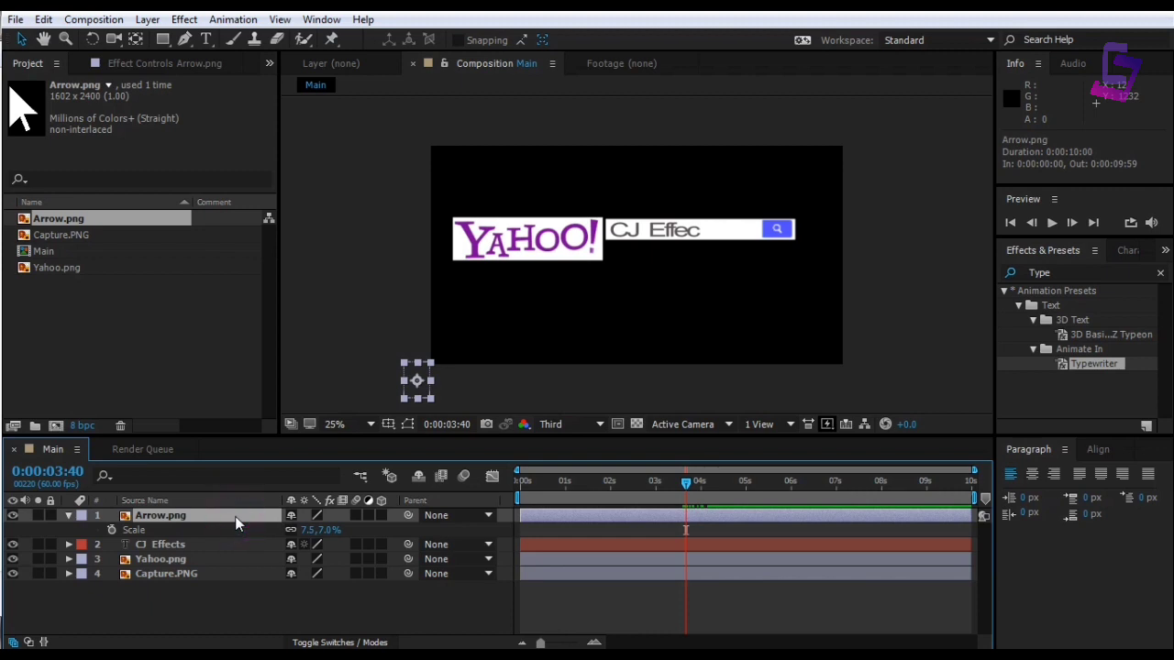
Keyframe the arrow's Position moving from bottom-left onto the search button, then holding there
key(p)
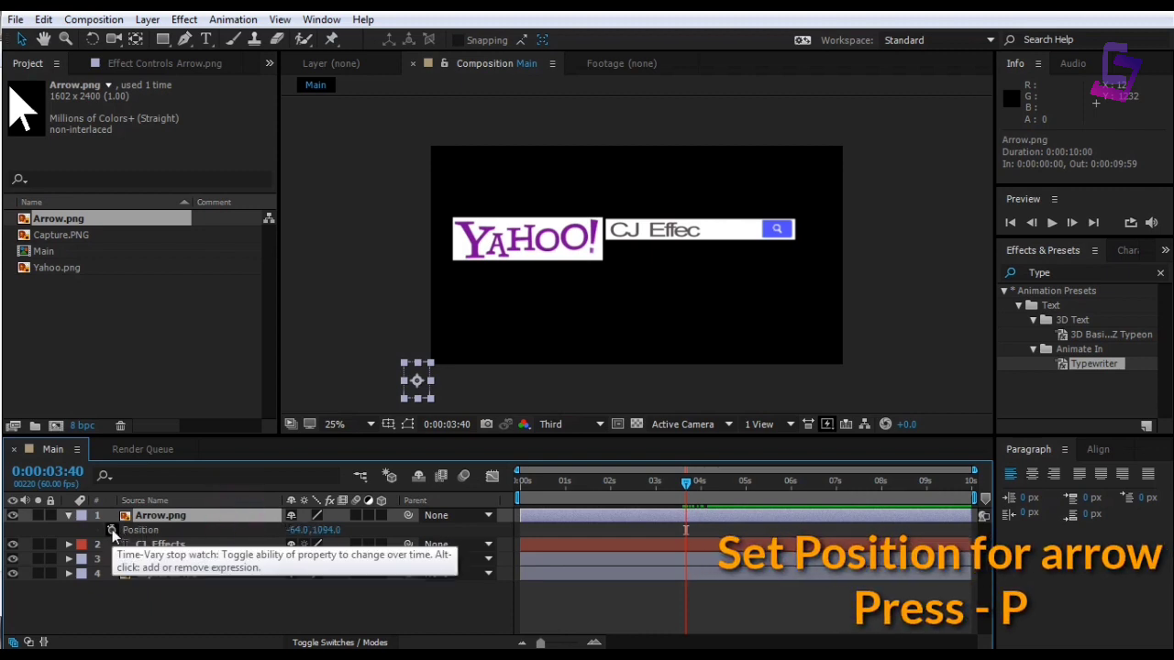
click(111, 529)
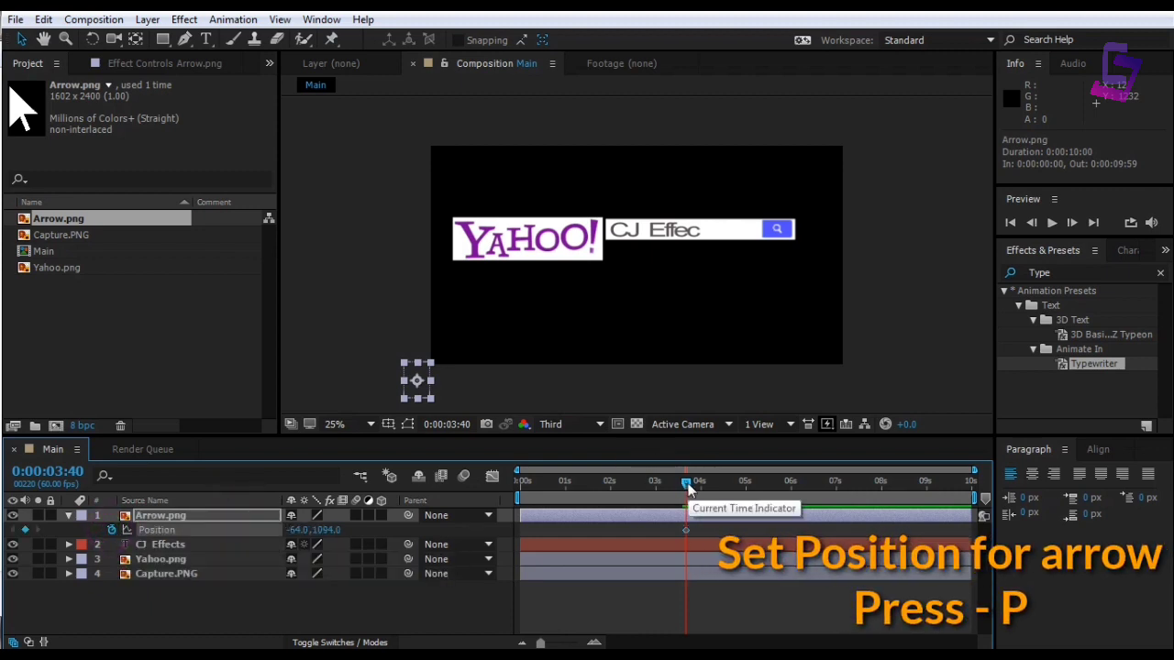
drag(688, 483, 731, 488)
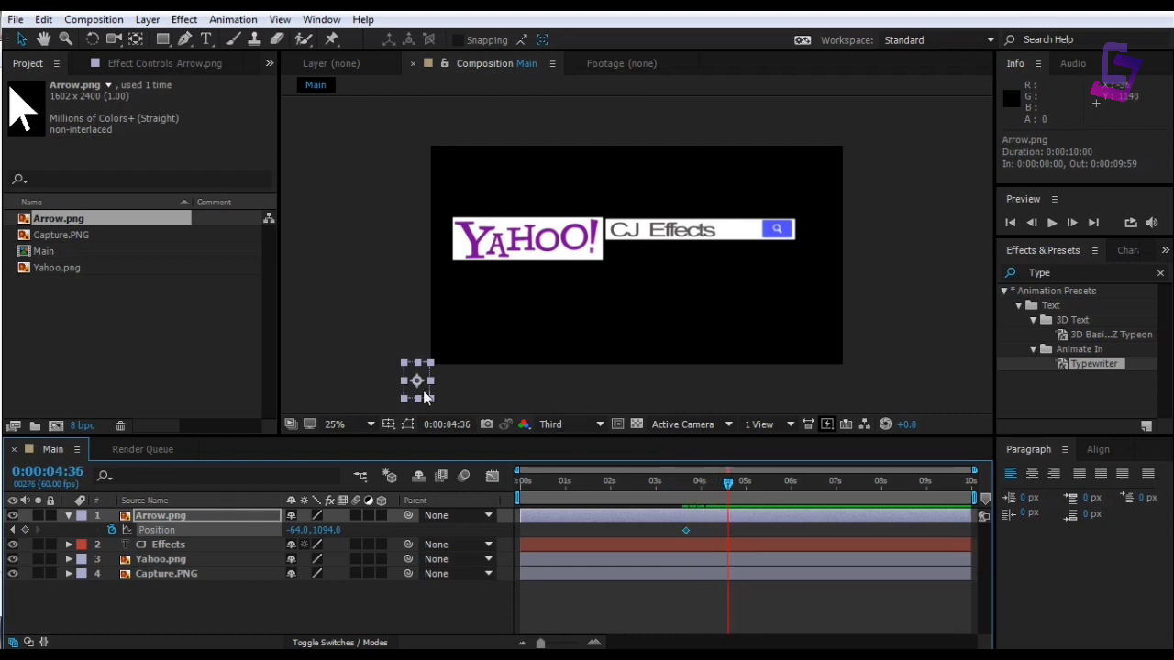
drag(420, 391, 782, 237)
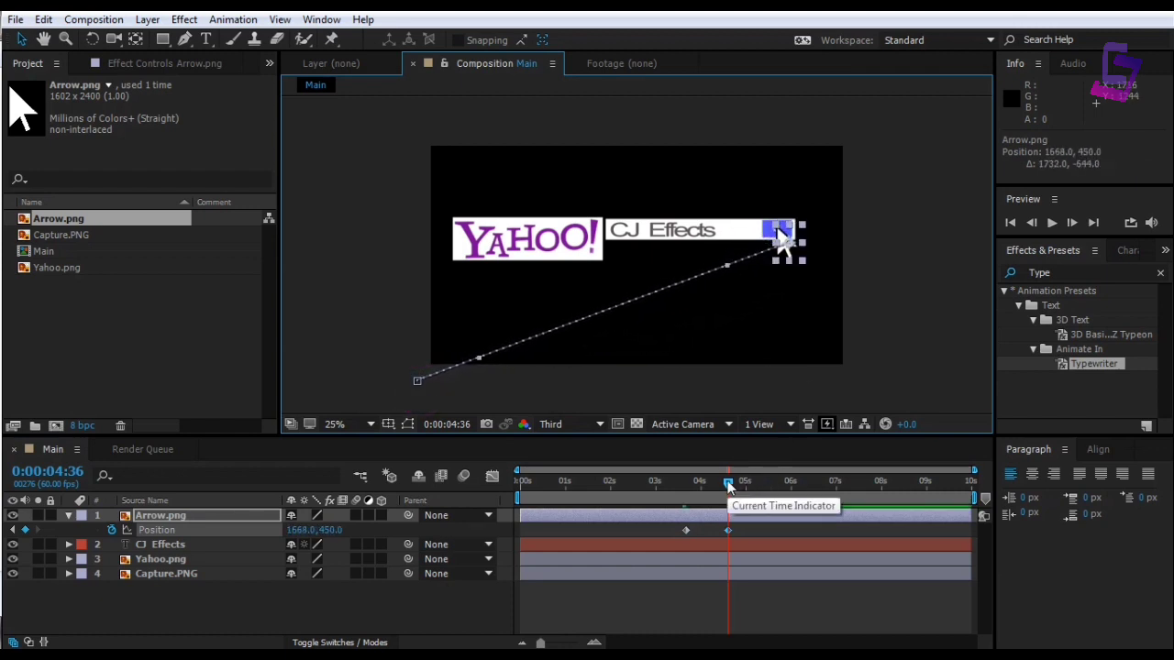
drag(728, 483, 736, 487)
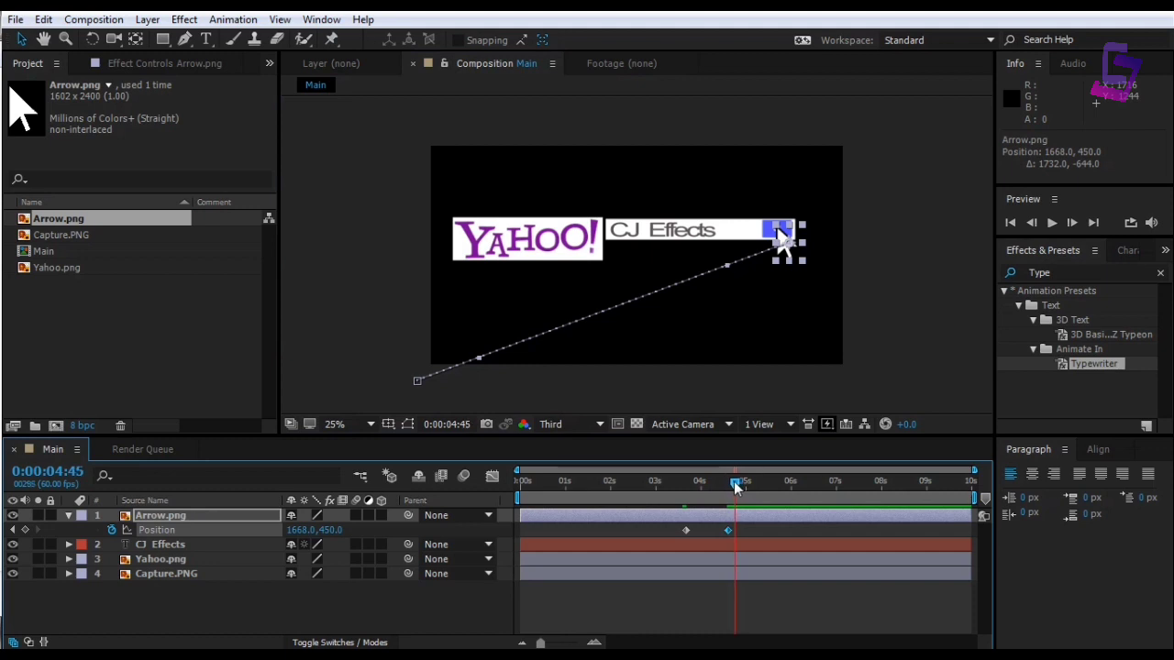
click(27, 528)
Send the arrow off past the bottom-right on a curved path and preview it
drag(738, 486, 755, 486)
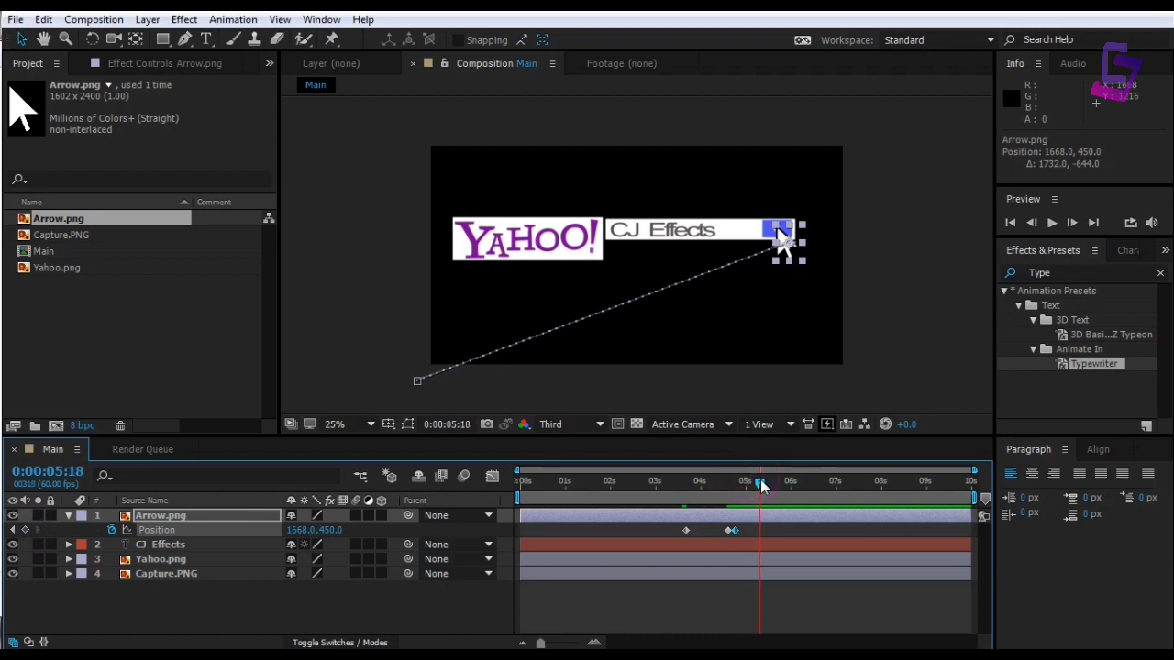
drag(798, 264, 881, 439)
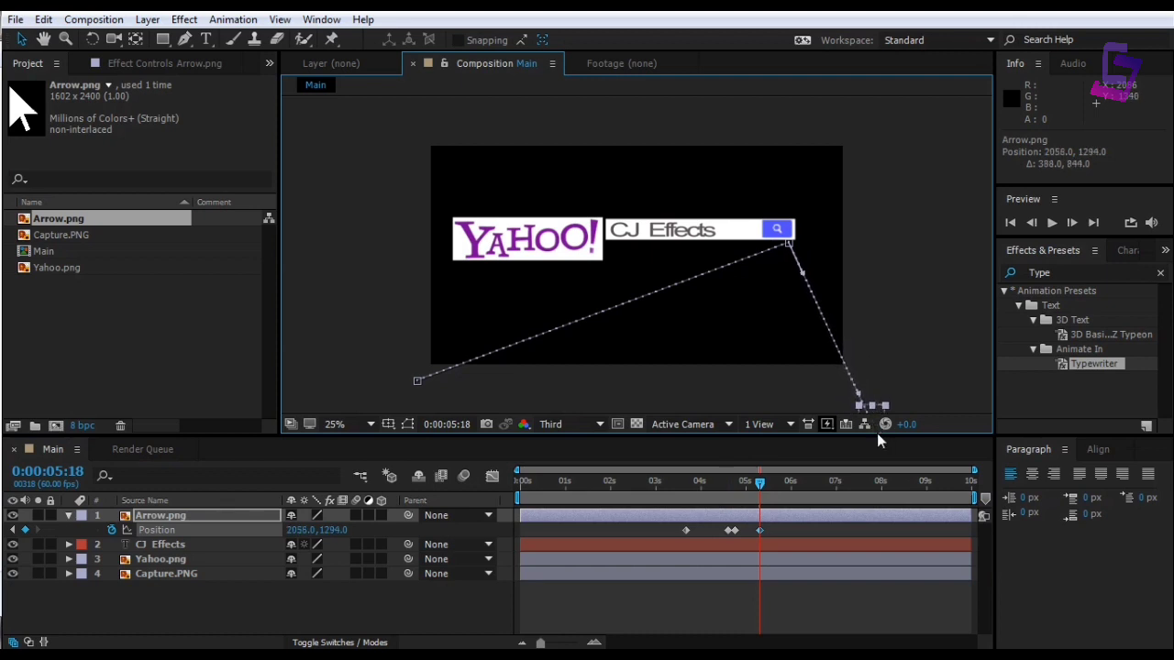
drag(803, 274, 737, 345)
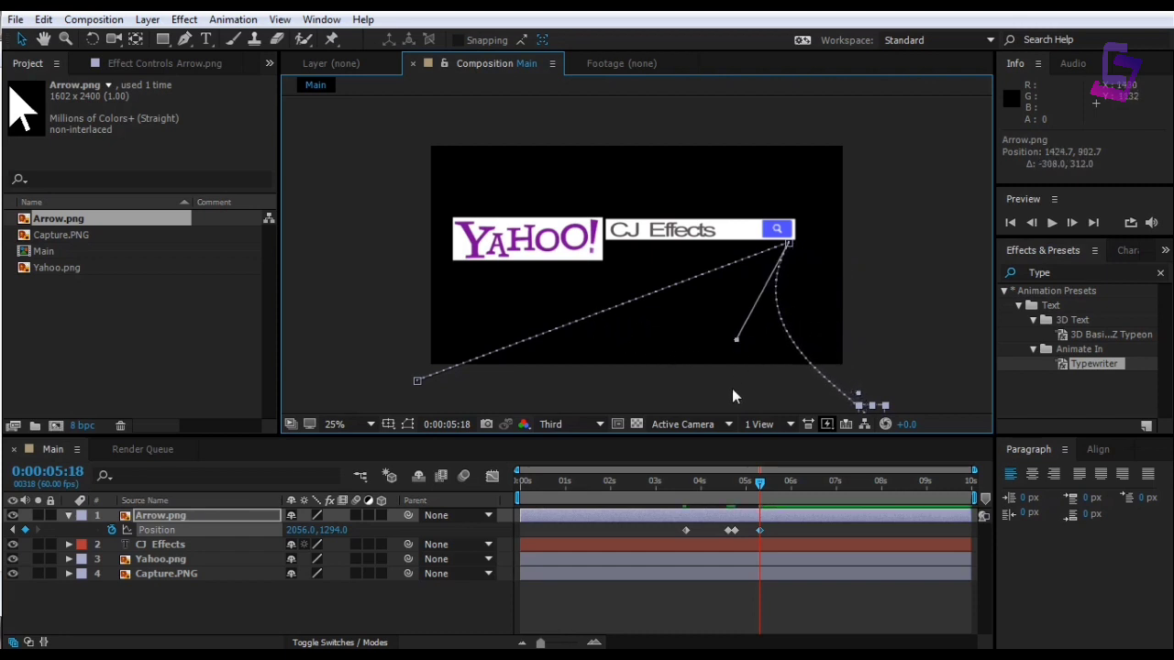
drag(760, 482, 516, 512)
key(space)
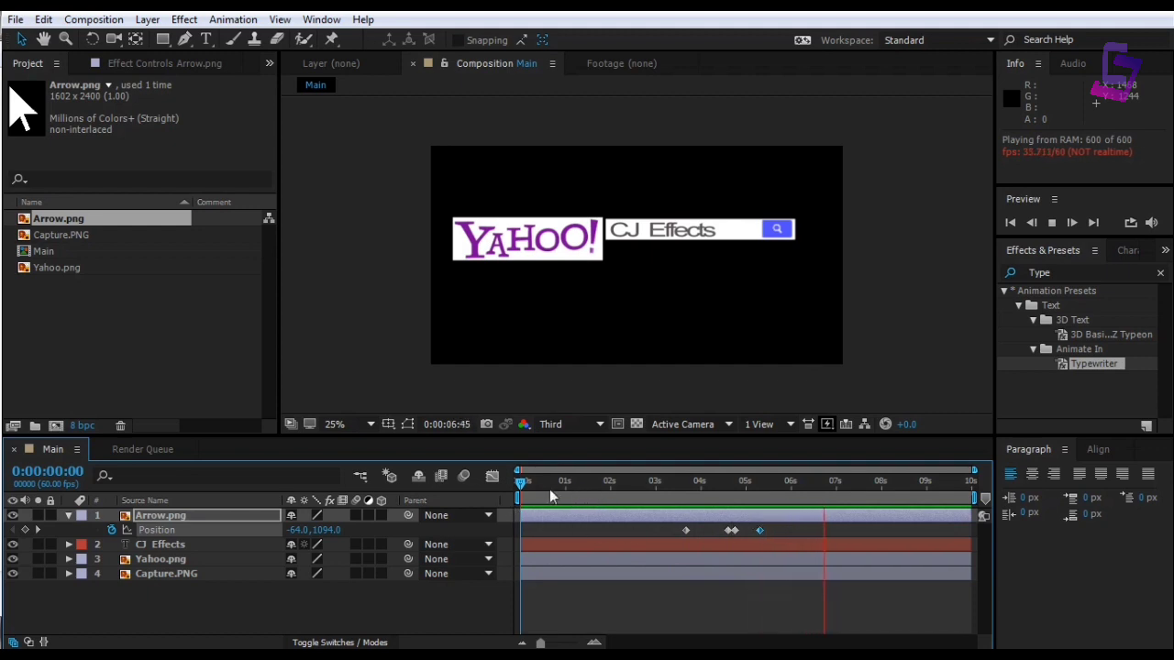
Scrub around 0:00:04:45 to check the arrow on the search button and collapse its Position keyframes
drag(523, 483, 732, 492)
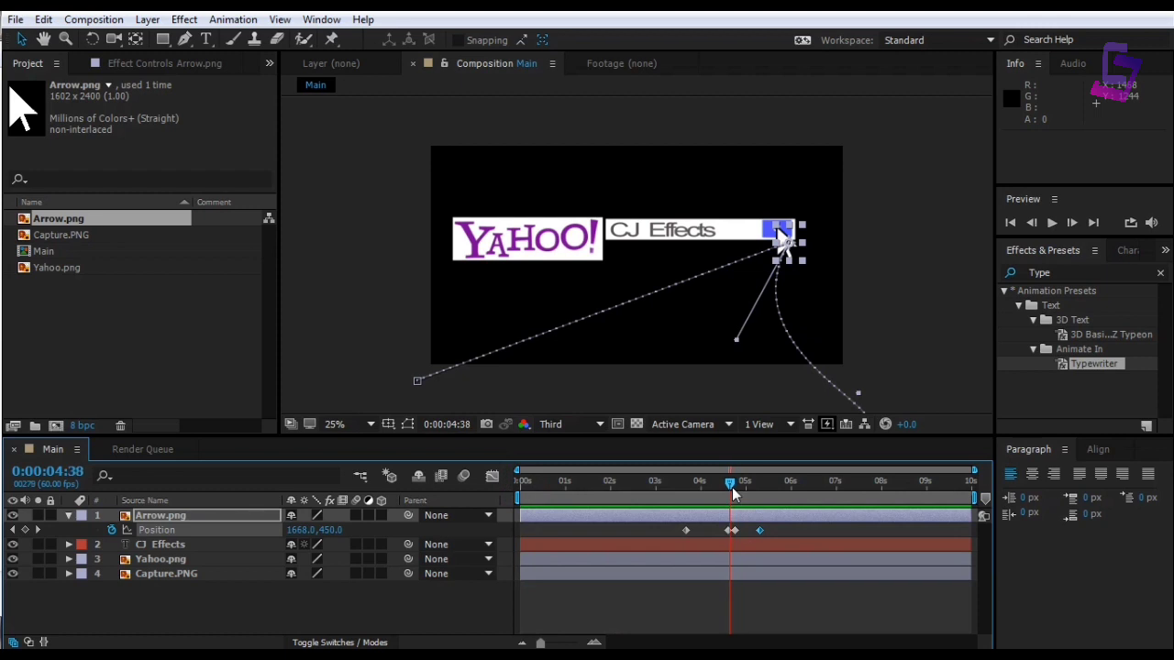
click(886, 348)
drag(731, 483, 736, 486)
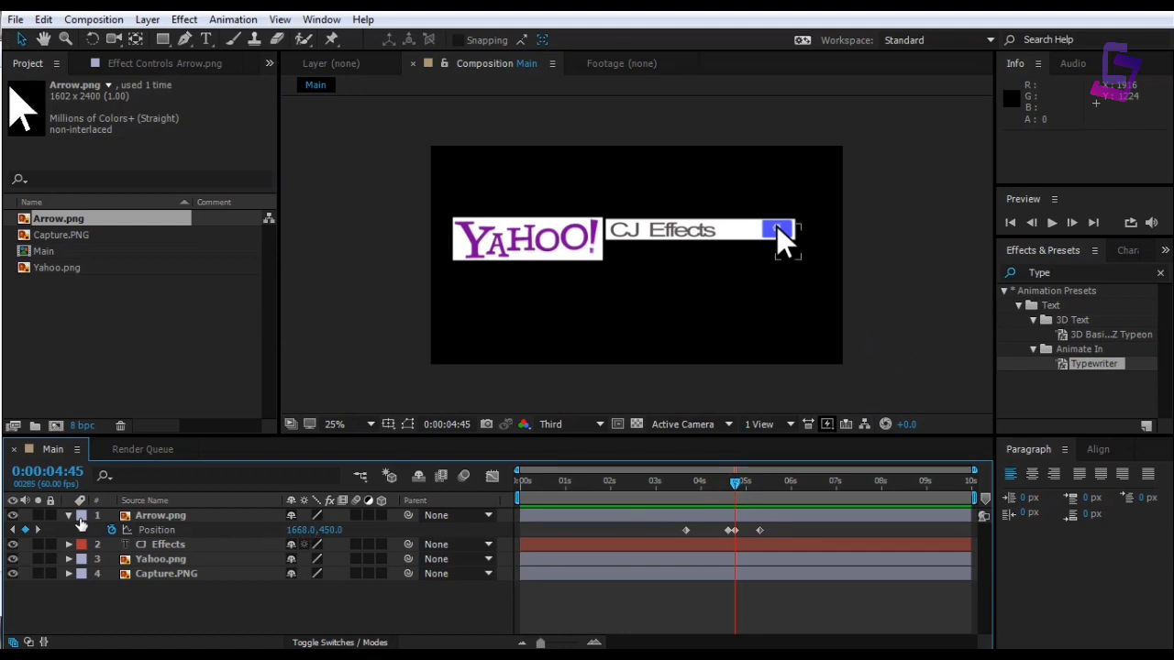
click(70, 517)
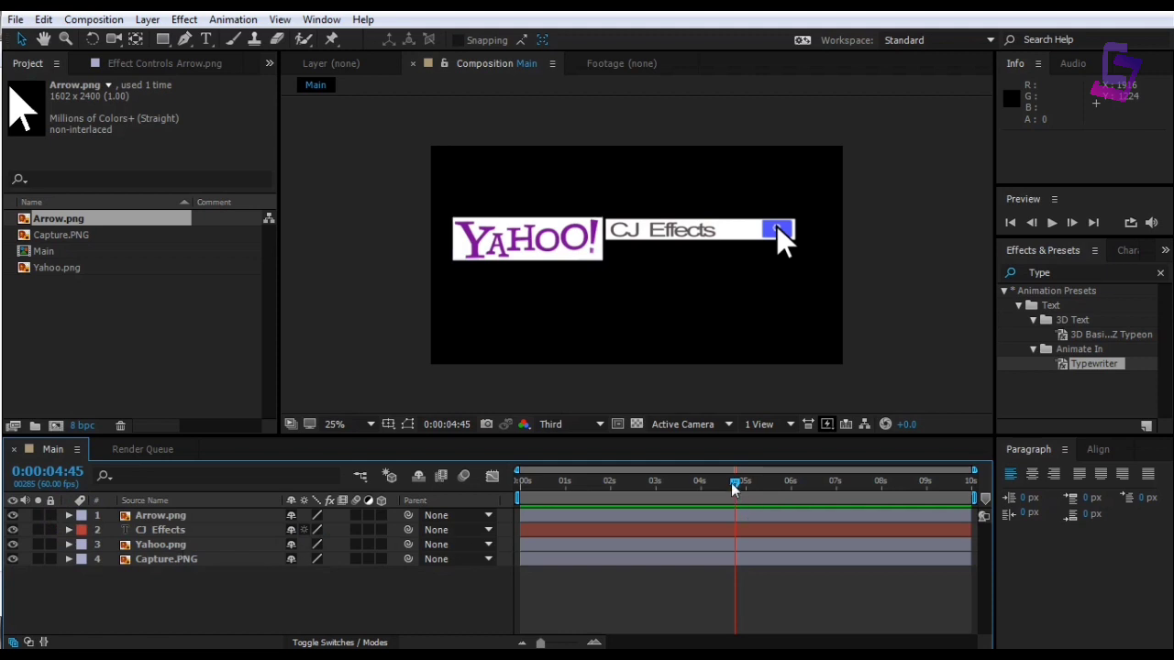
mouse_move(734, 489)
mouse_down()
mouse_move(694, 486)
mouse_move(745, 488)
mouse_up()
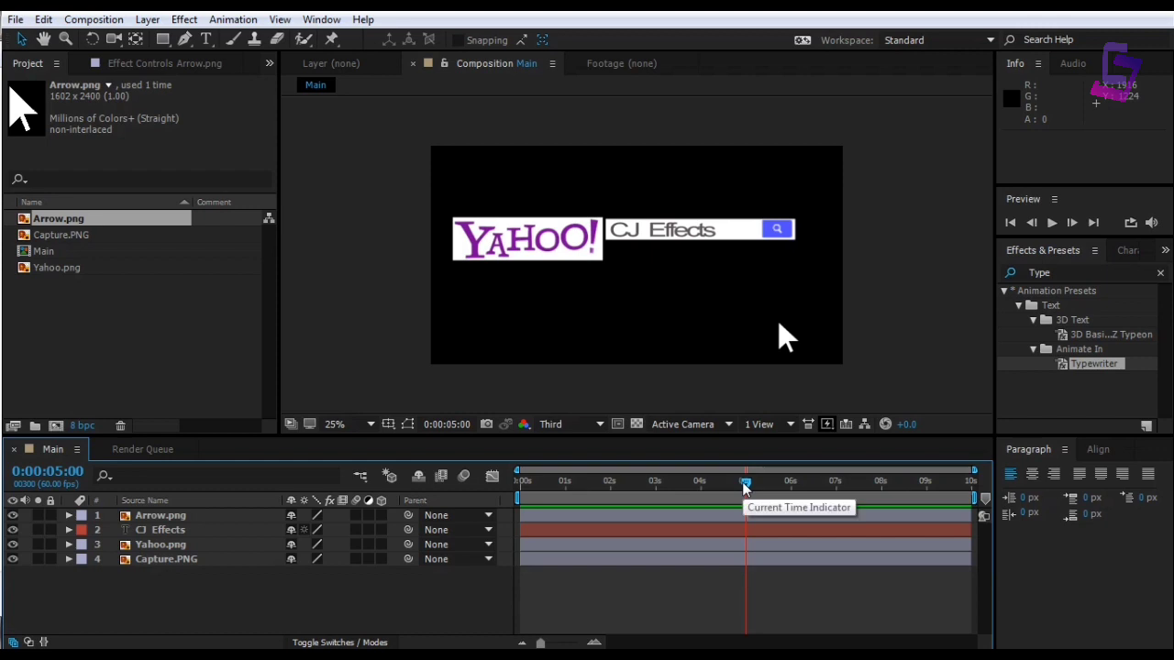
Create a new white (FBFAFA) full-frame solid layer named BG
right_click(227, 600)
click(295, 426)
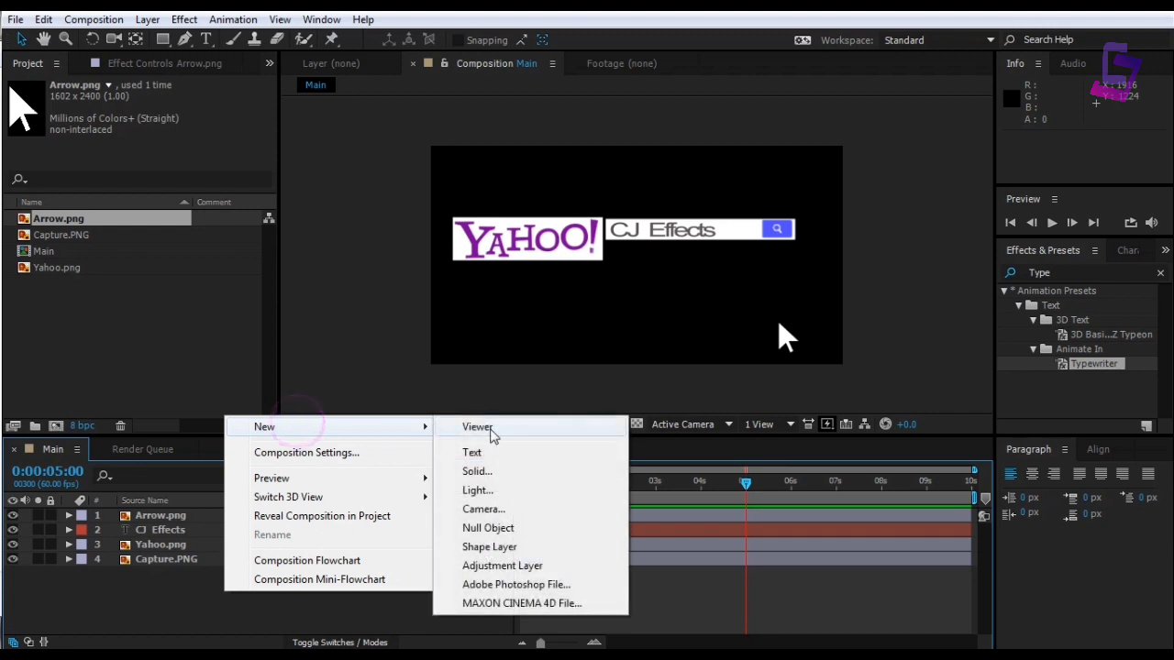
click(501, 473)
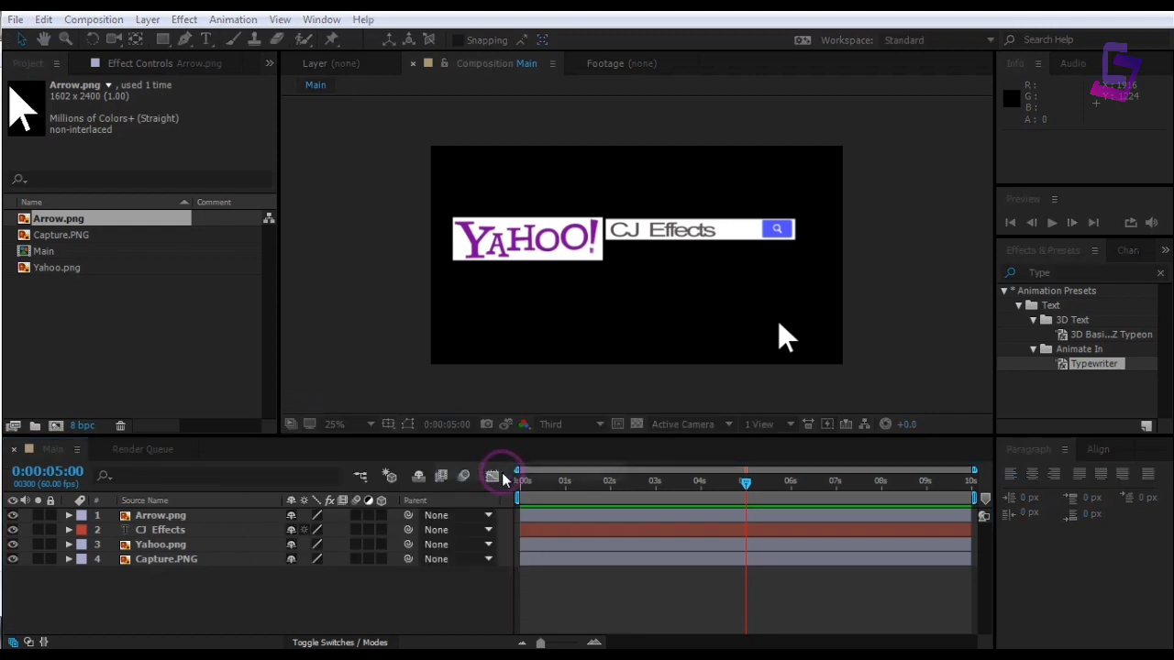
click(375, 394)
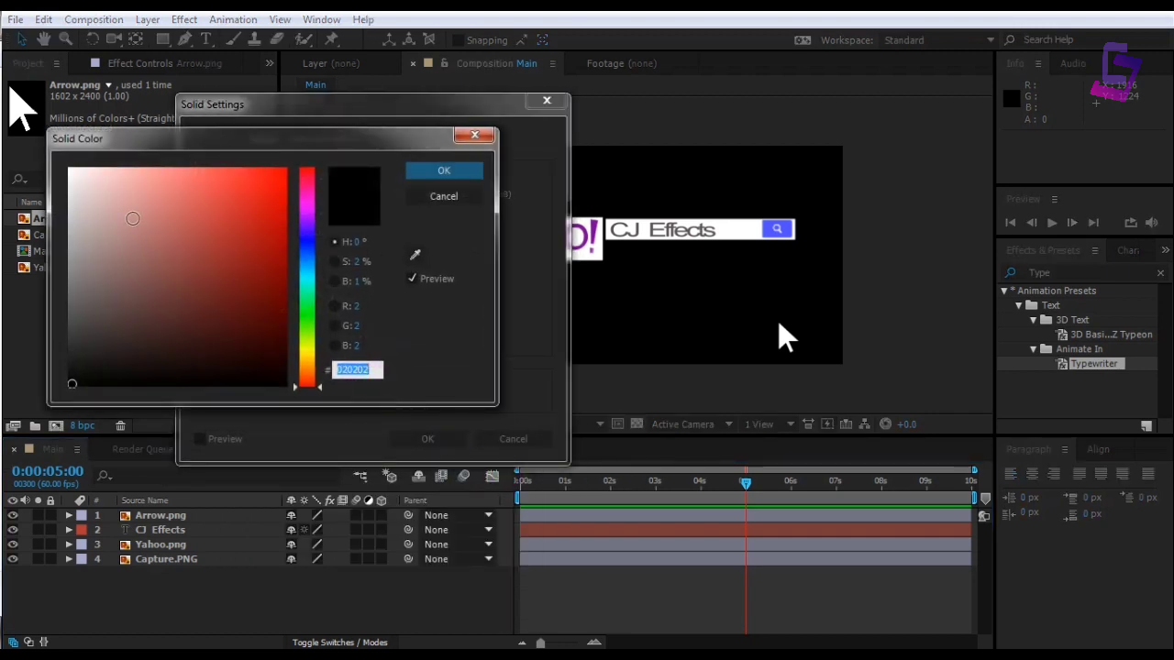
click(70, 169)
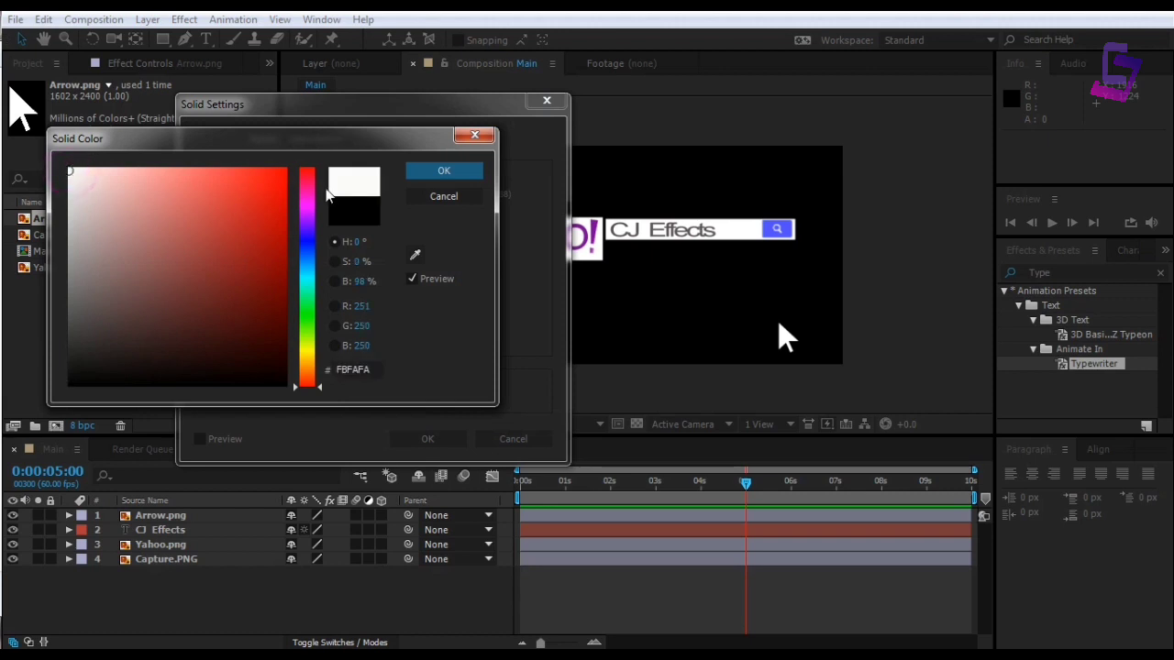
click(415, 172)
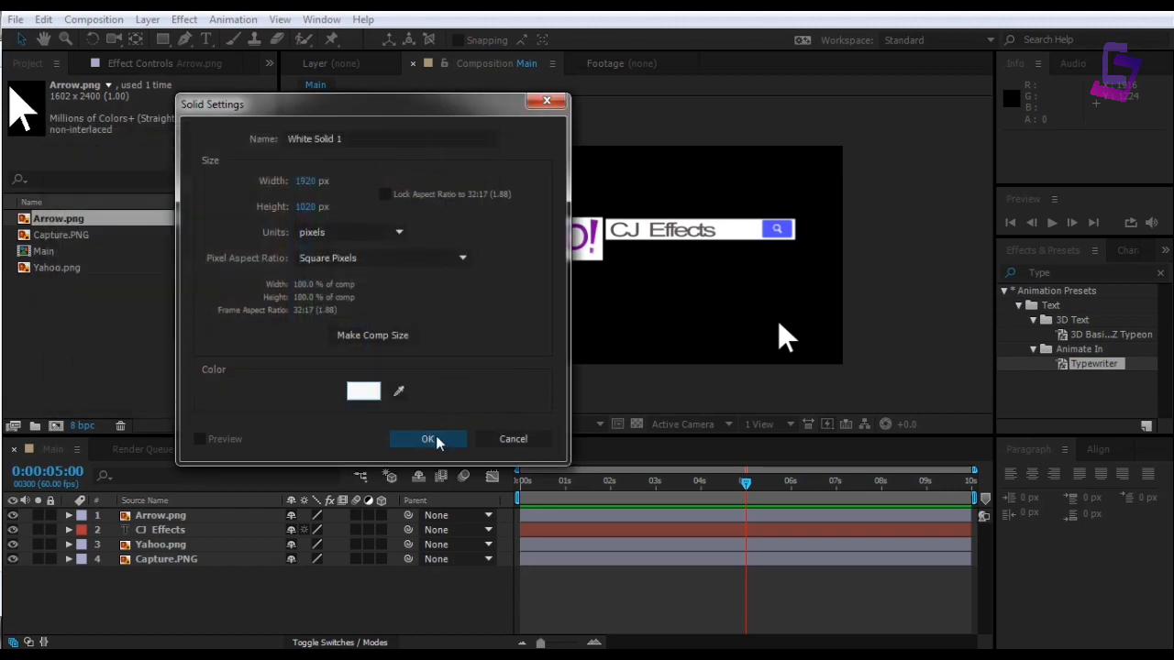
click(362, 137)
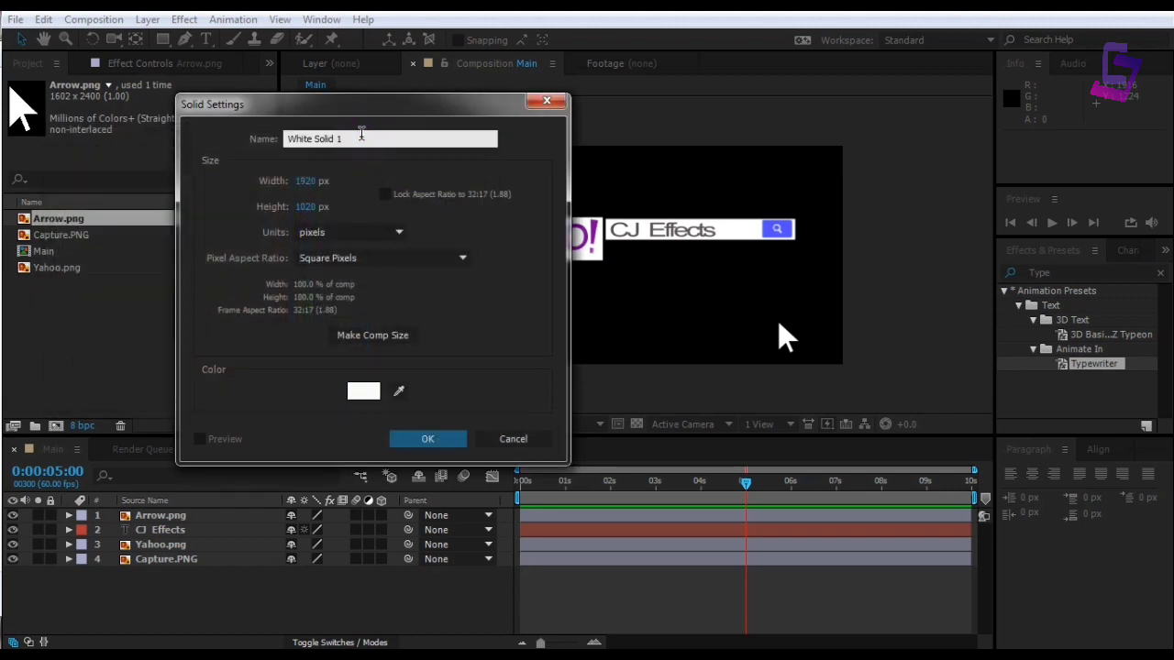
drag(359, 138, 235, 152)
text(BG)
key(Return)
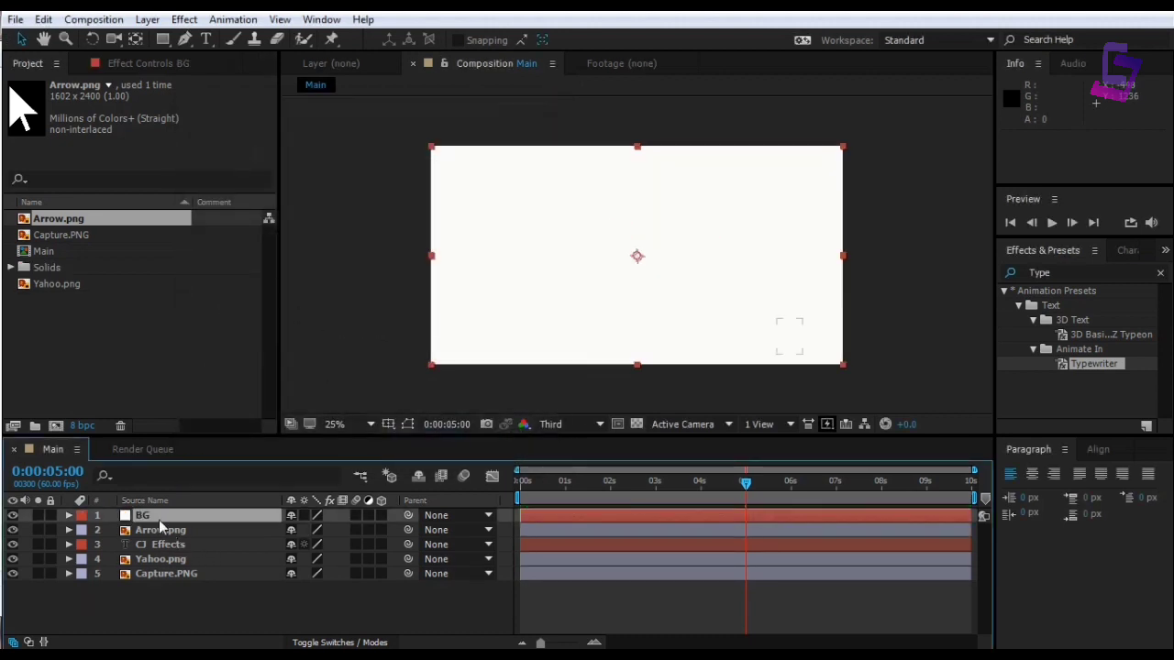
Move BG to the bottom of the layer stack and draw a rectangle shape over the search box
drag(159, 518, 152, 594)
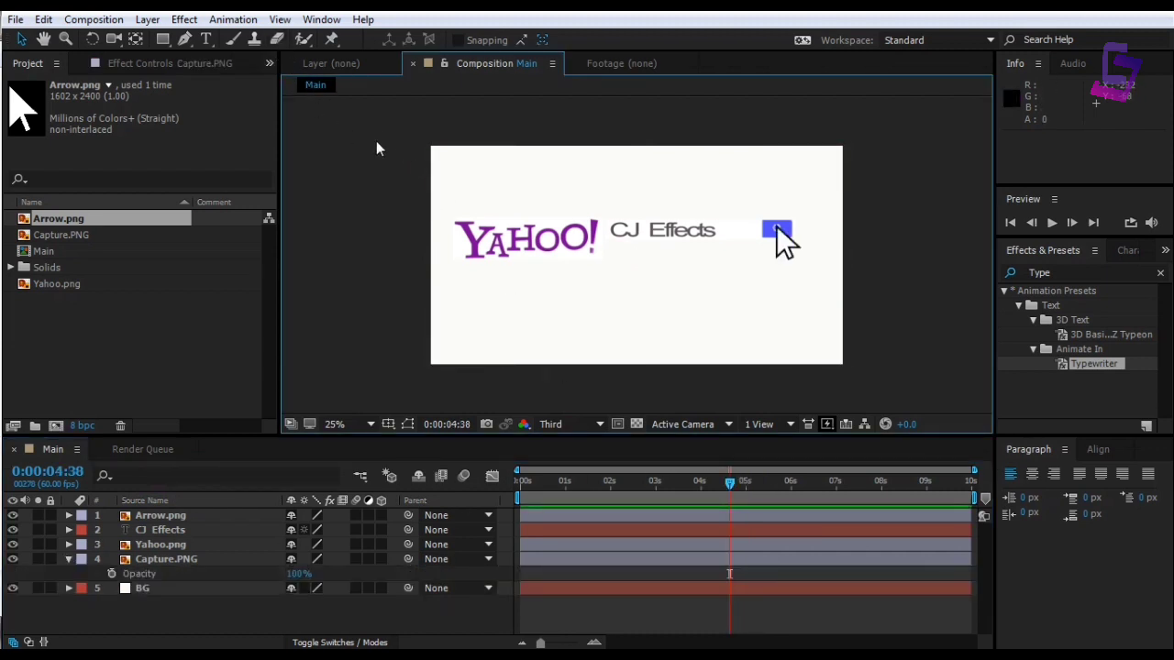
click(162, 40)
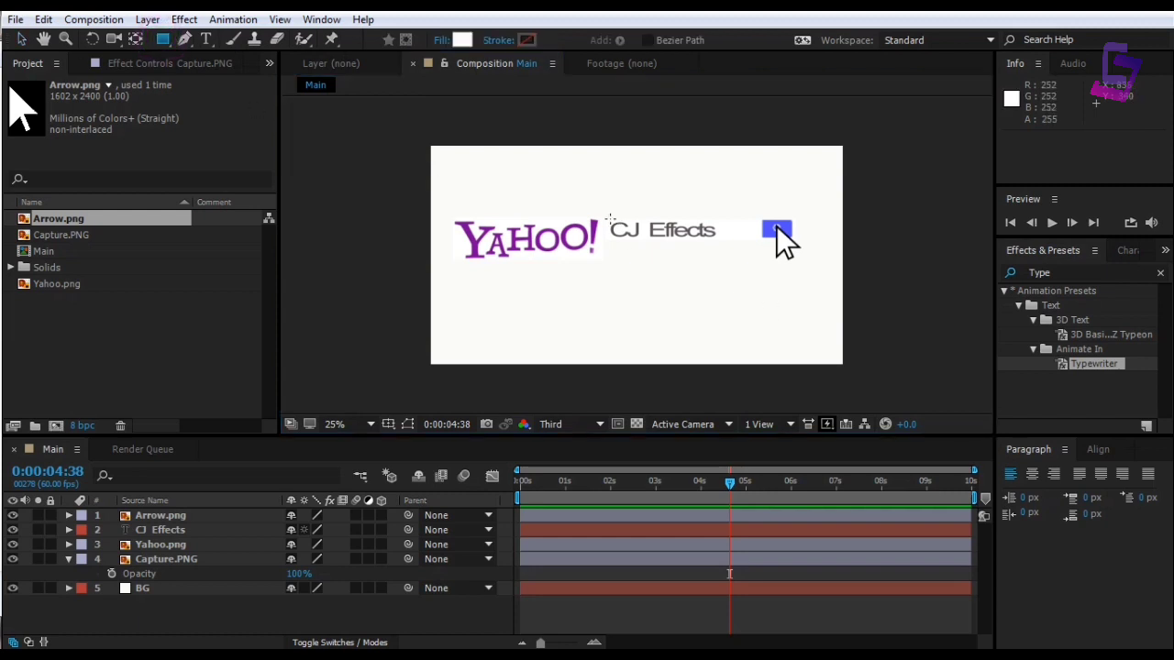
mouse_move(605, 220)
mouse_down()
mouse_move(684, 245)
mouse_move(793, 244)
mouse_up()
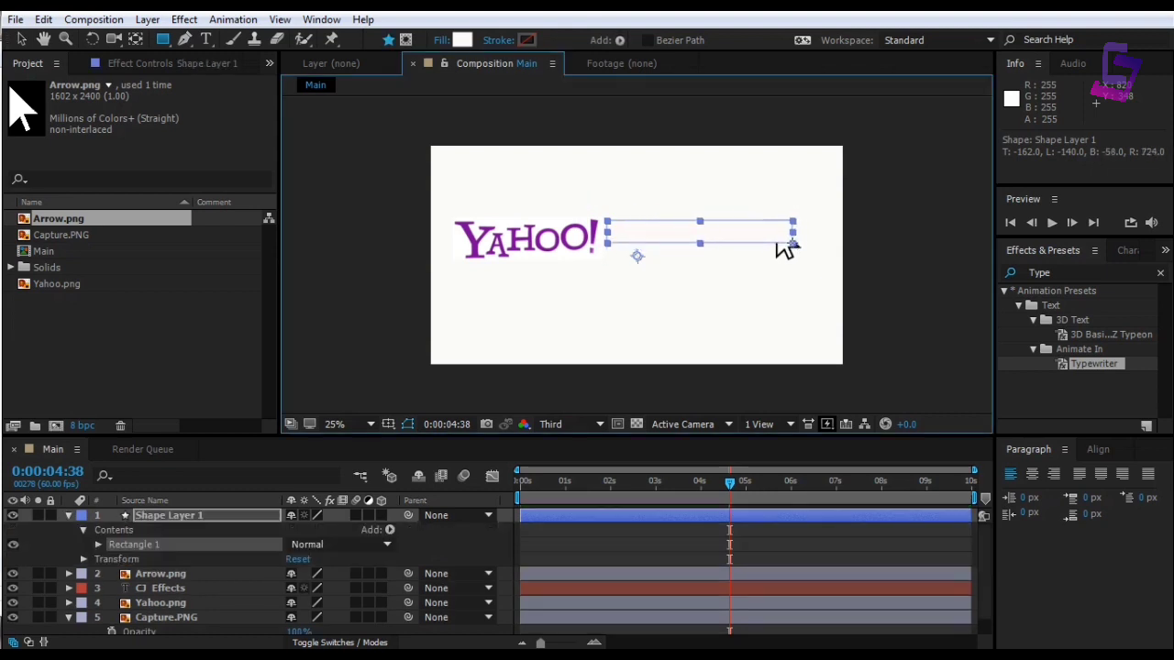
Set the search-box rectangle's fill to None
click(444, 41)
click(179, 152)
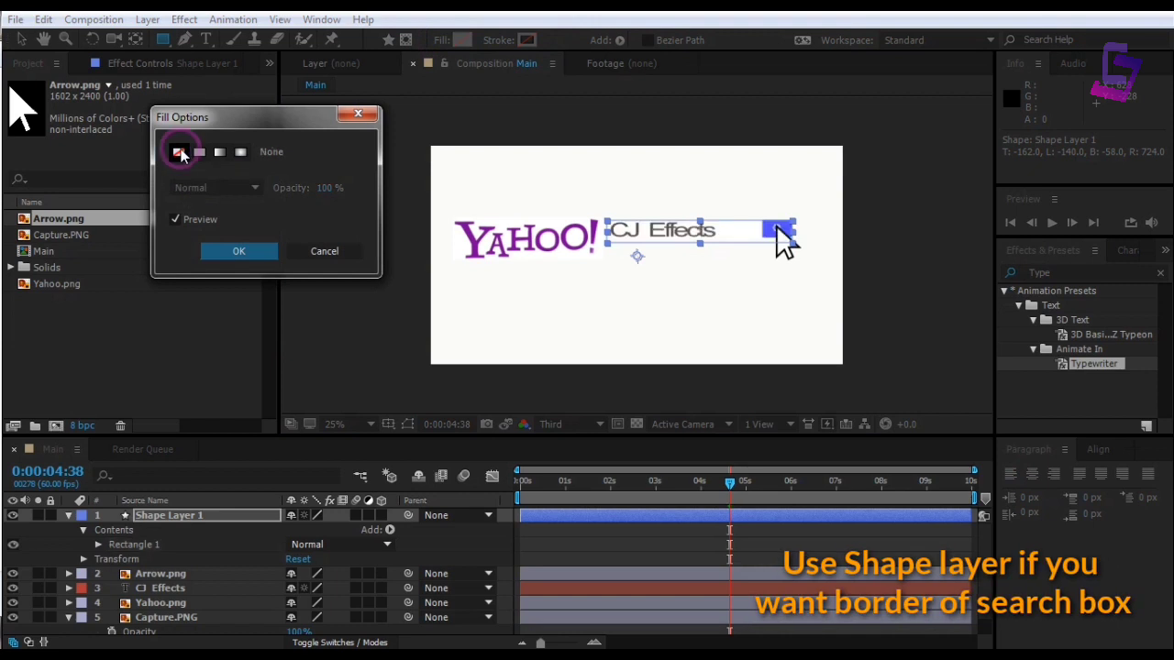
click(241, 253)
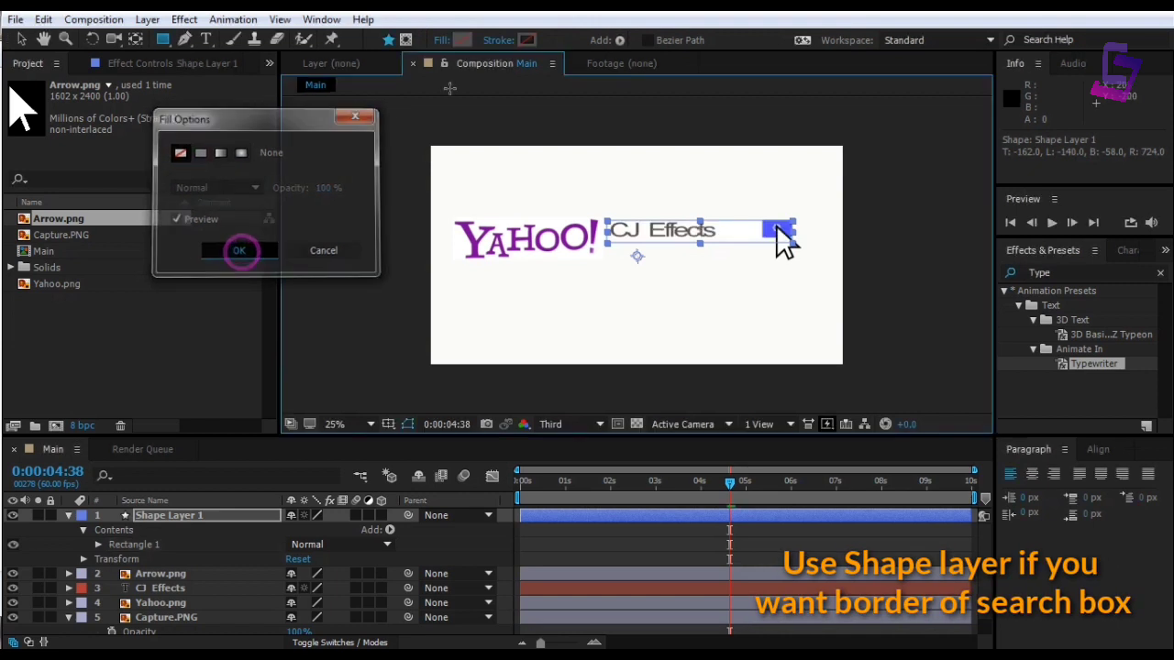
Give the rectangle a solid-colour stroke 2 px wide
click(509, 42)
click(205, 154)
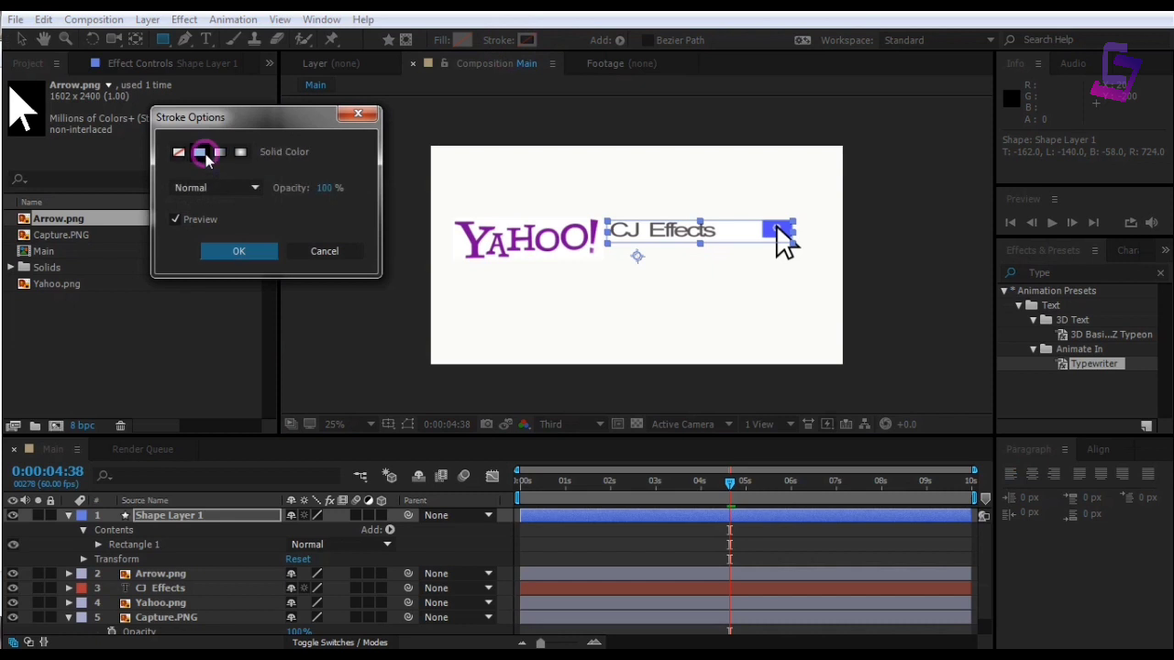
click(240, 251)
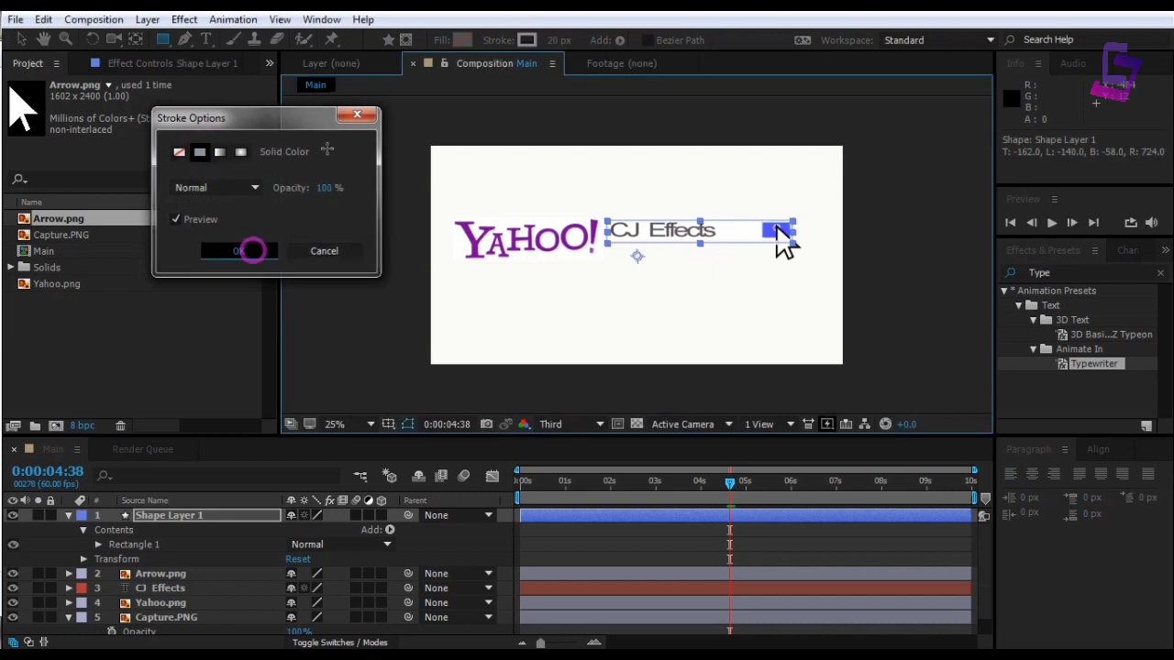
click(555, 40)
text(2)
key(Return)
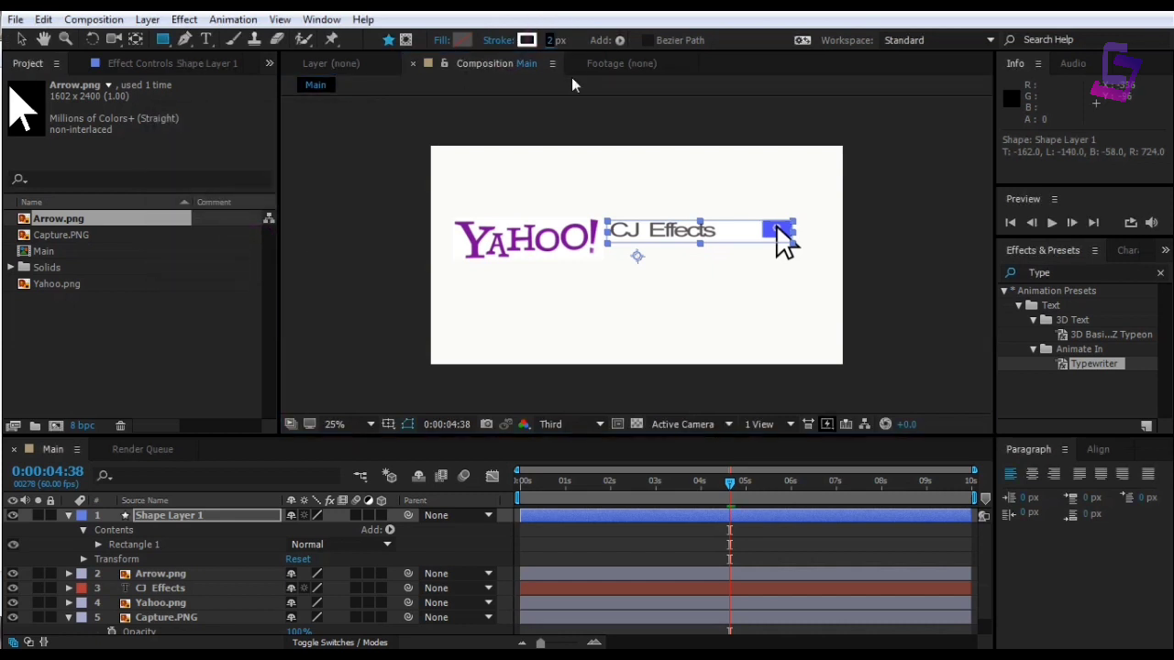
Deselect the shape to check the outline, then reselect the rectangle shape layer
click(21, 39)
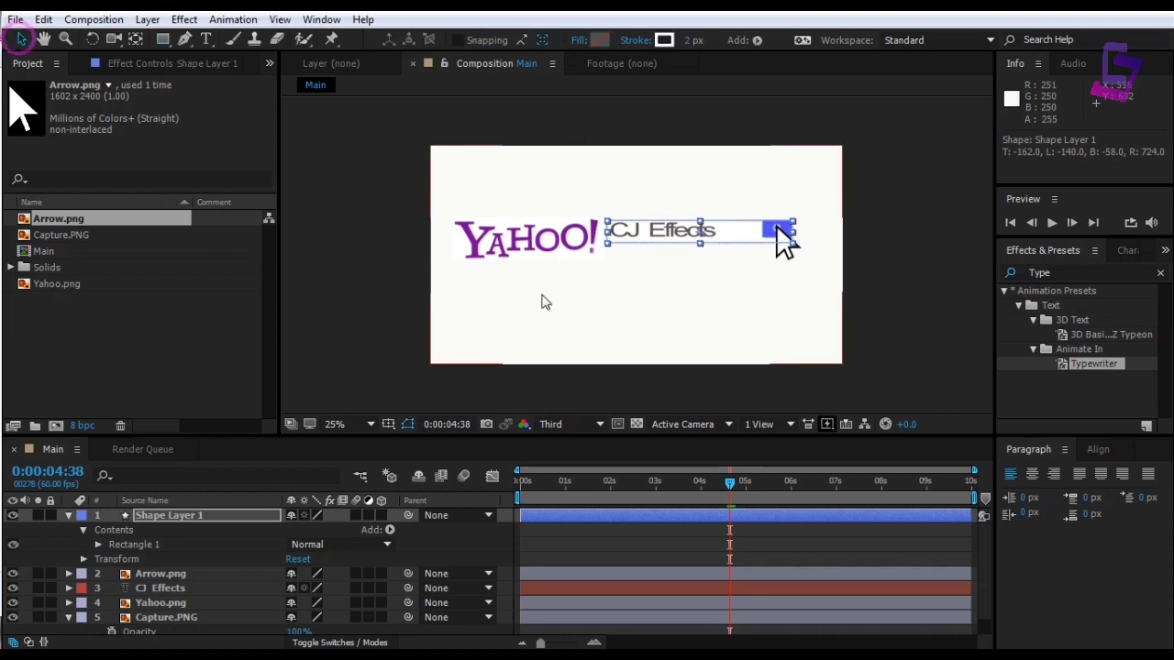
click(736, 320)
click(709, 241)
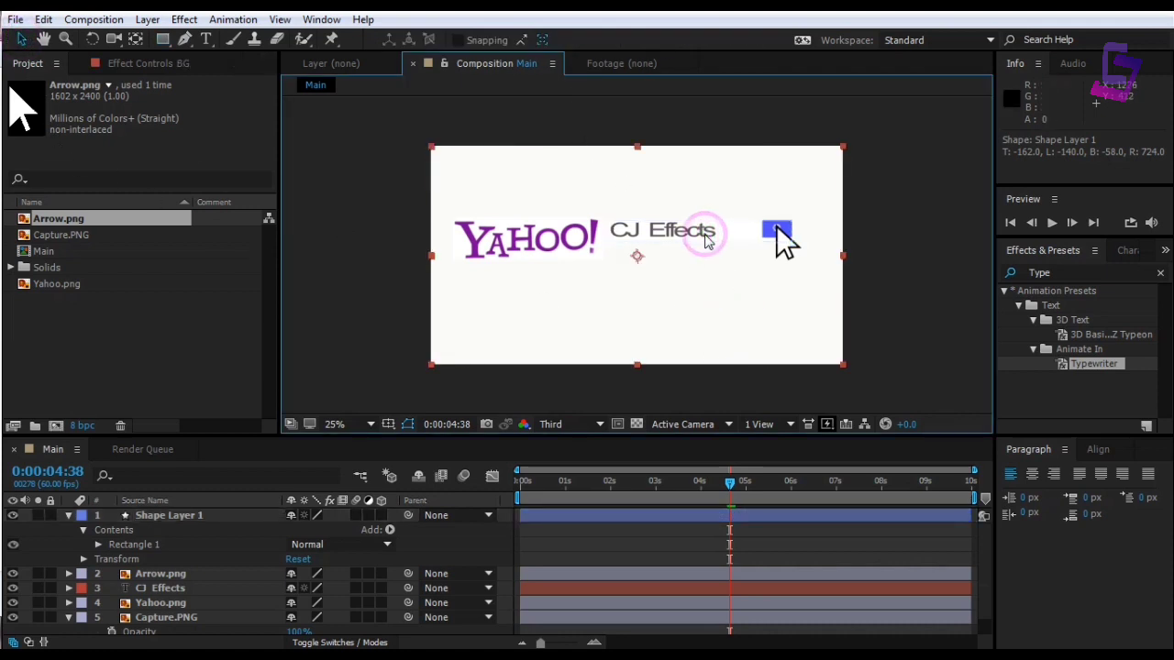
click(147, 516)
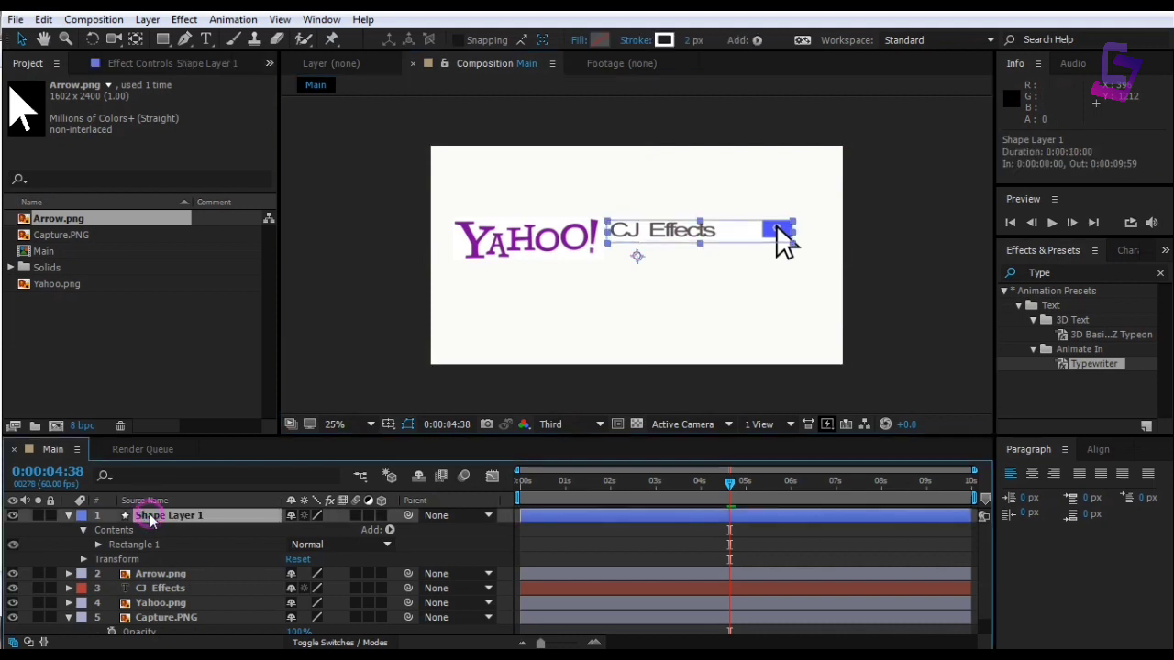
Set the outline's stroke colour to light blue 9B91F4
click(664, 40)
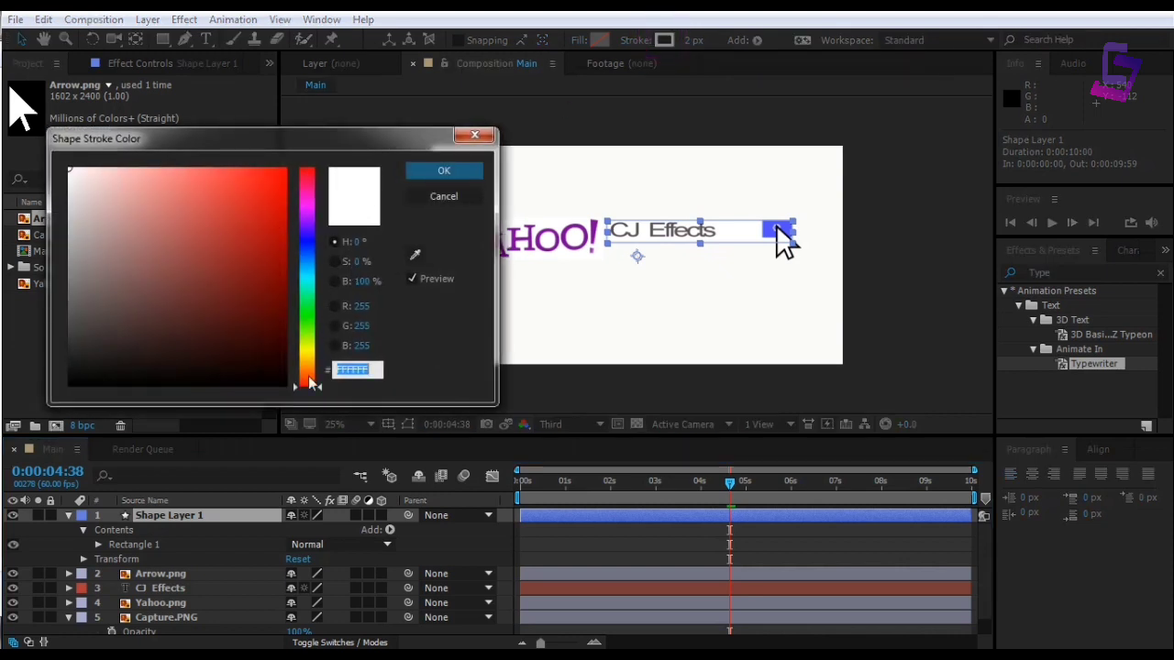
drag(320, 391, 323, 238)
click(160, 177)
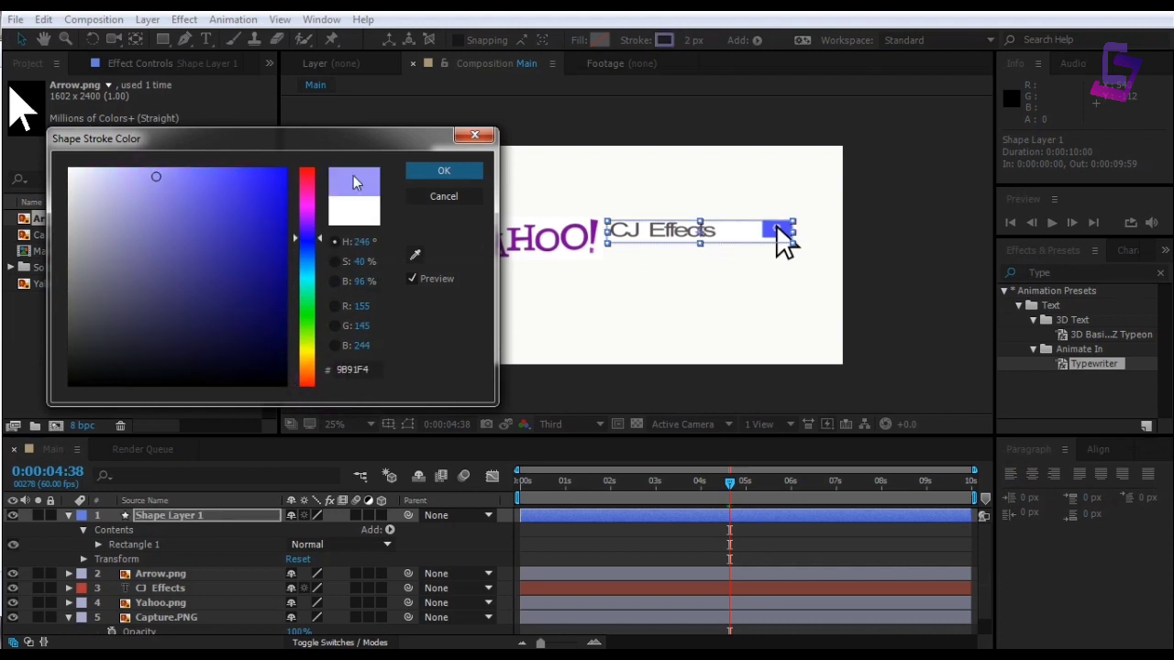
click(442, 172)
Reselect Shape Layer 1 and nudge the search-box outline slightly with the arrow keys
click(688, 293)
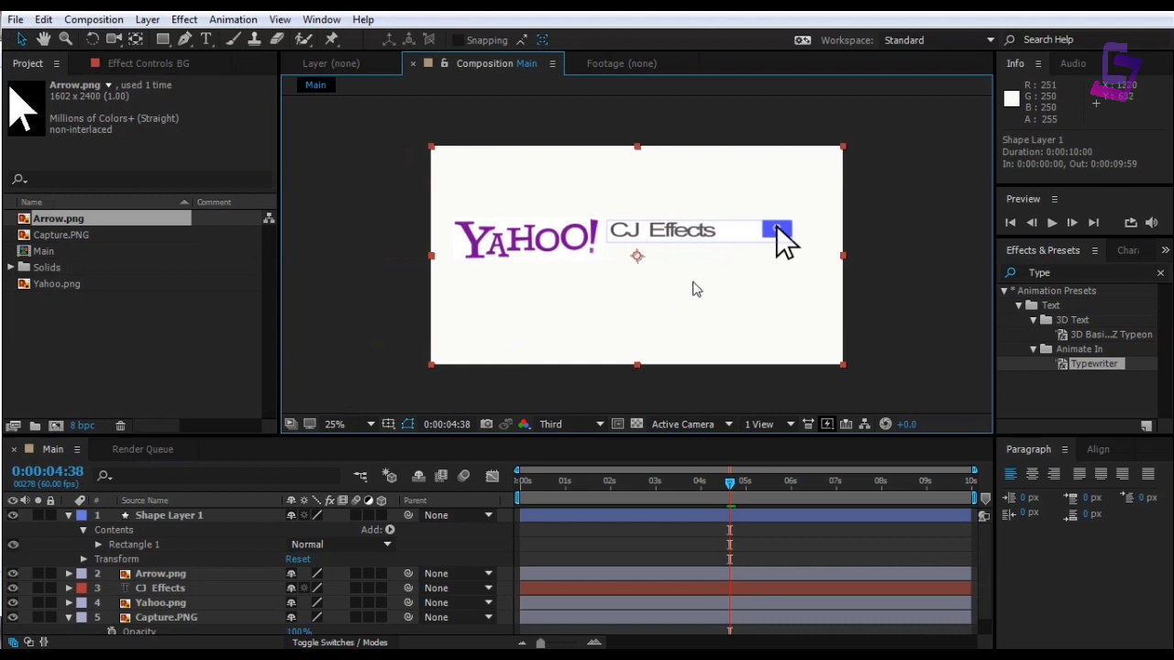
click(219, 515)
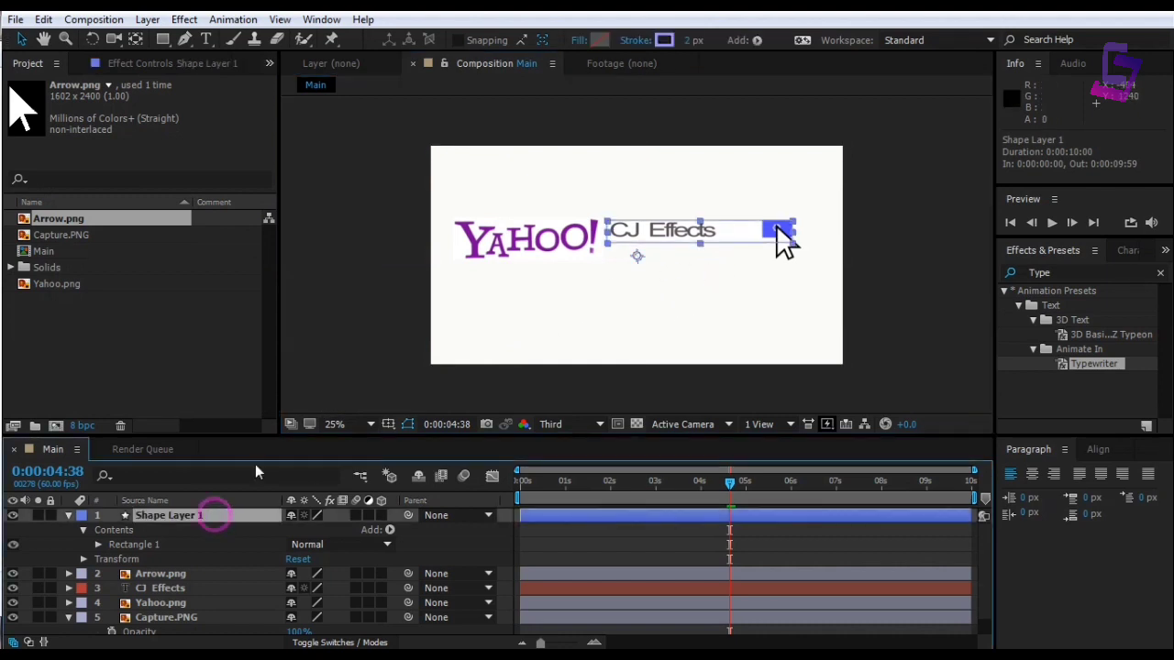
key(Up)
key(Up)
key(Up)
key(Up)
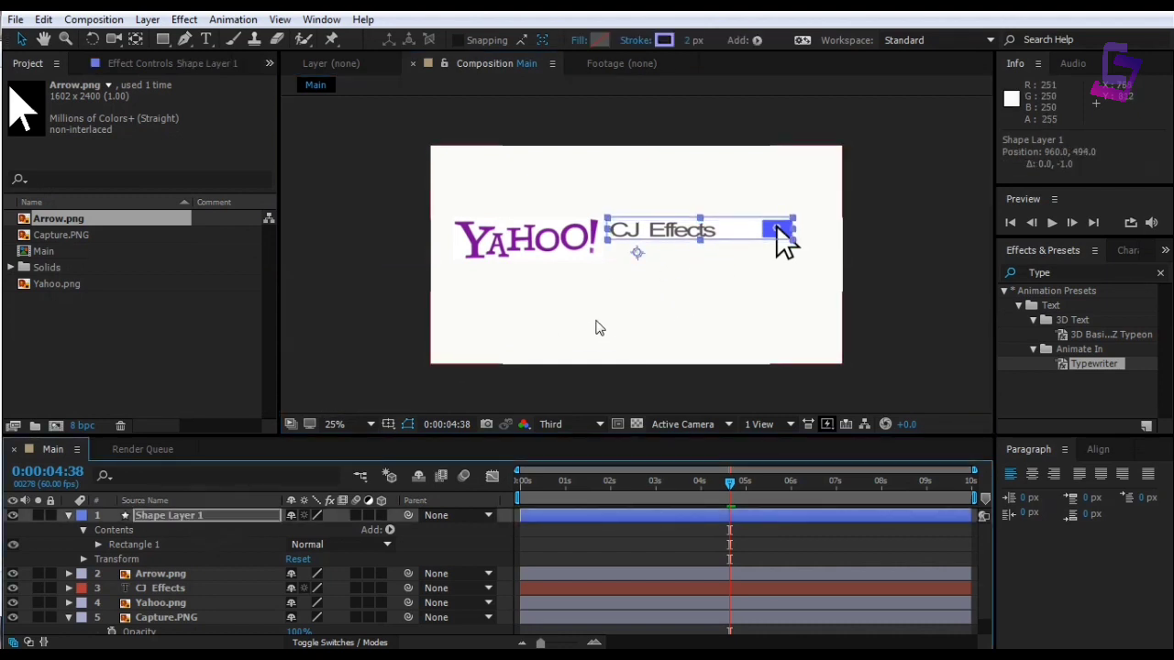
key(Down)
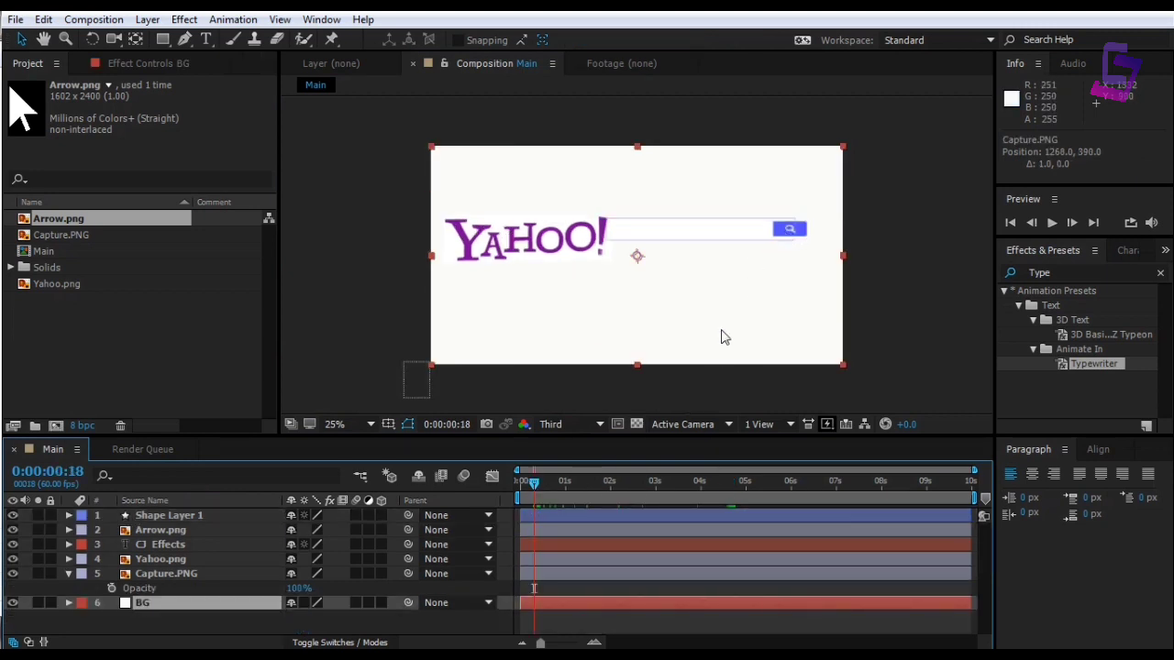
key(space)
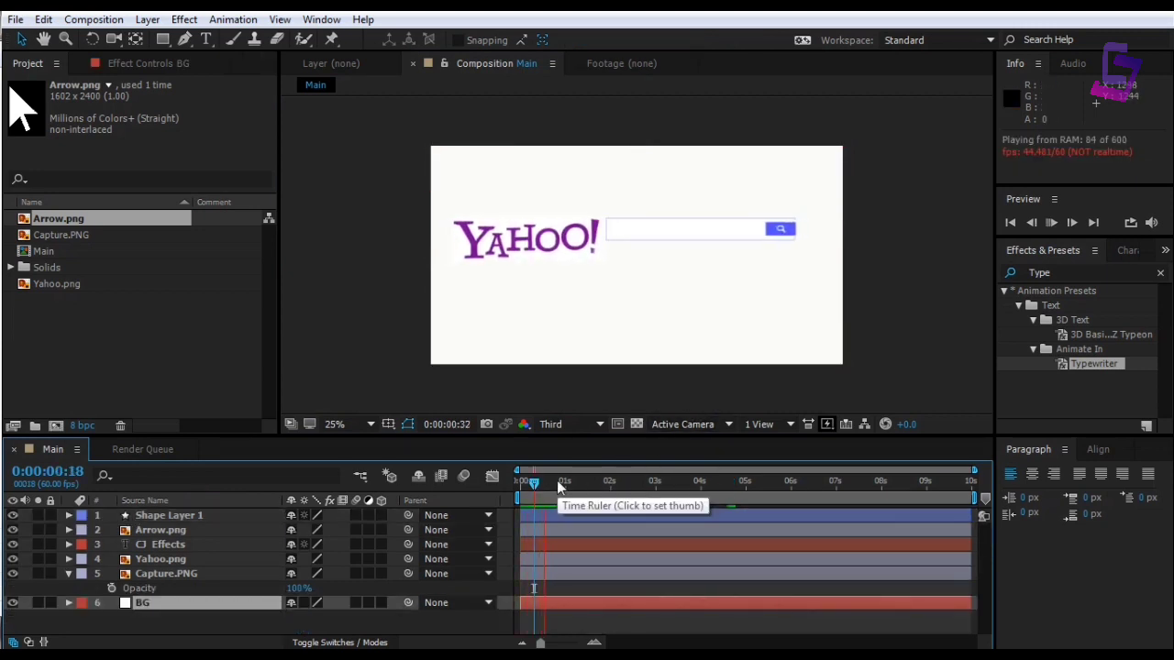
drag(534, 488, 615, 486)
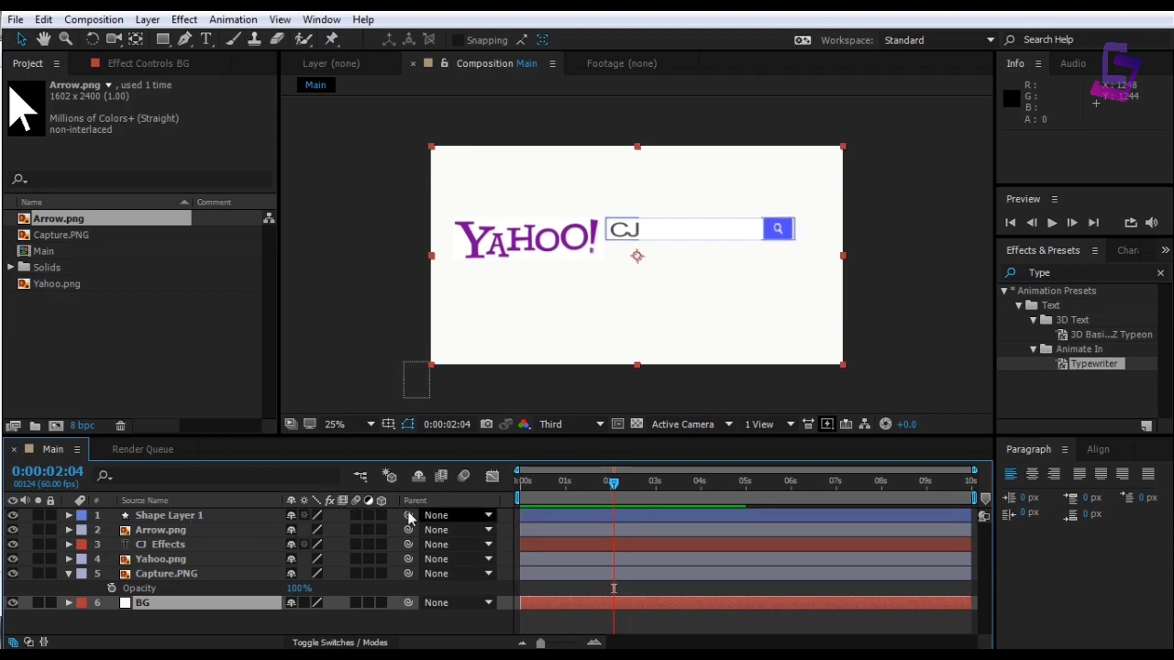
drag(612, 493, 565, 486)
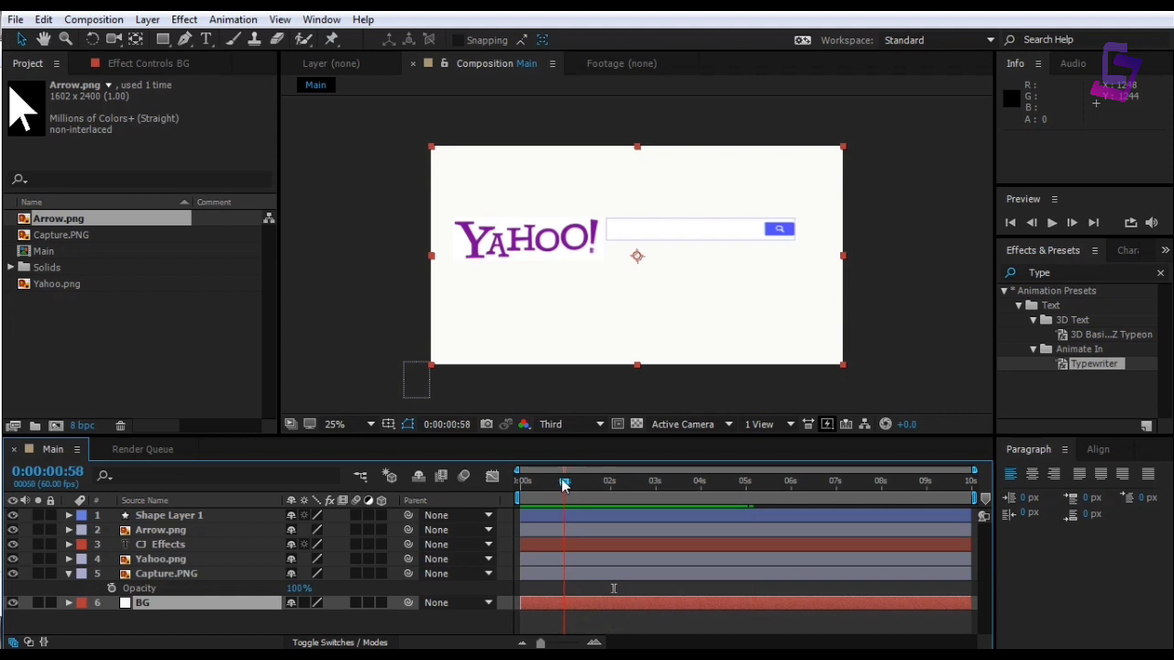
Slide Shape Layer 1's bar to start near 0:00:02:39 and preview the timing
click(533, 512)
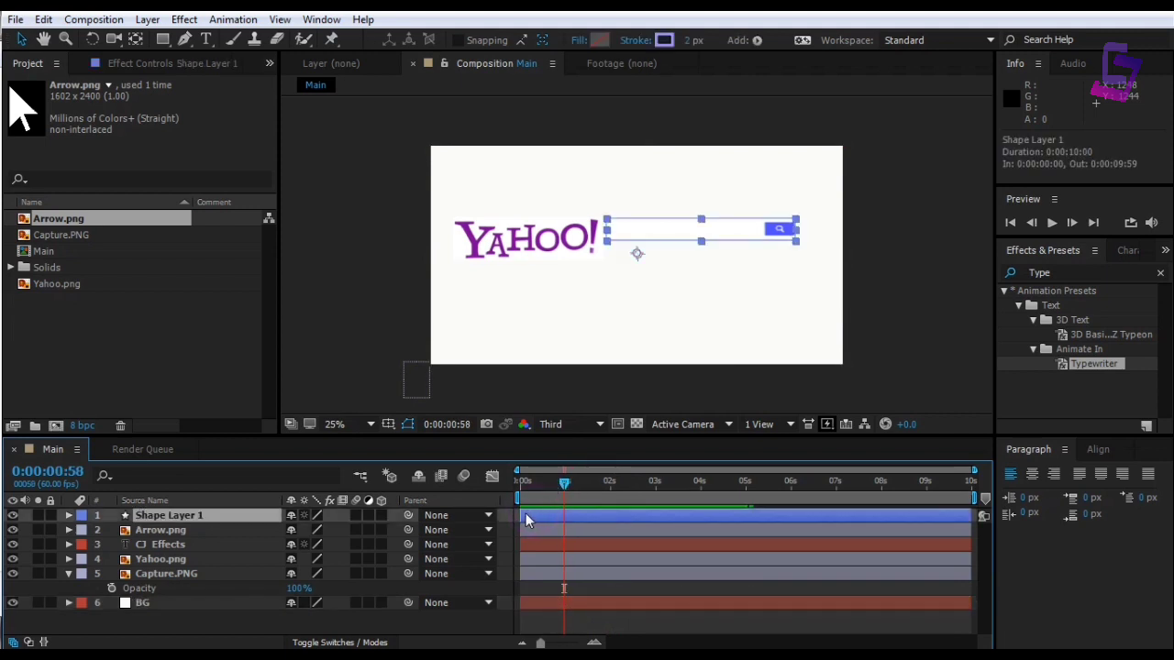
drag(521, 513, 643, 515)
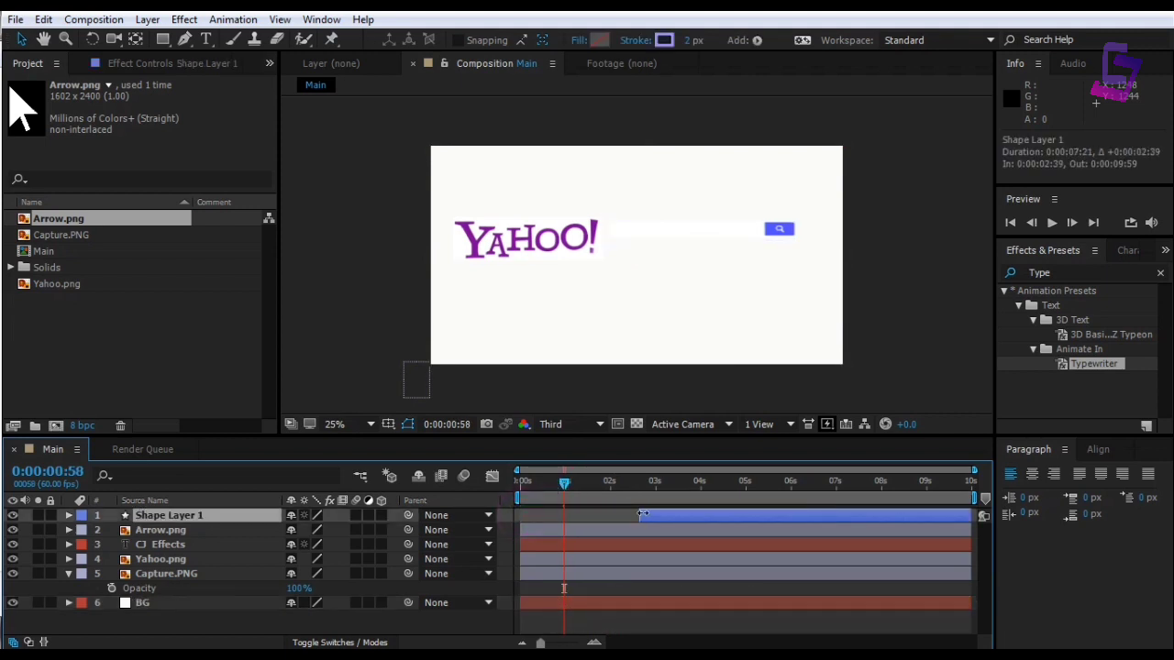
drag(565, 489, 515, 484)
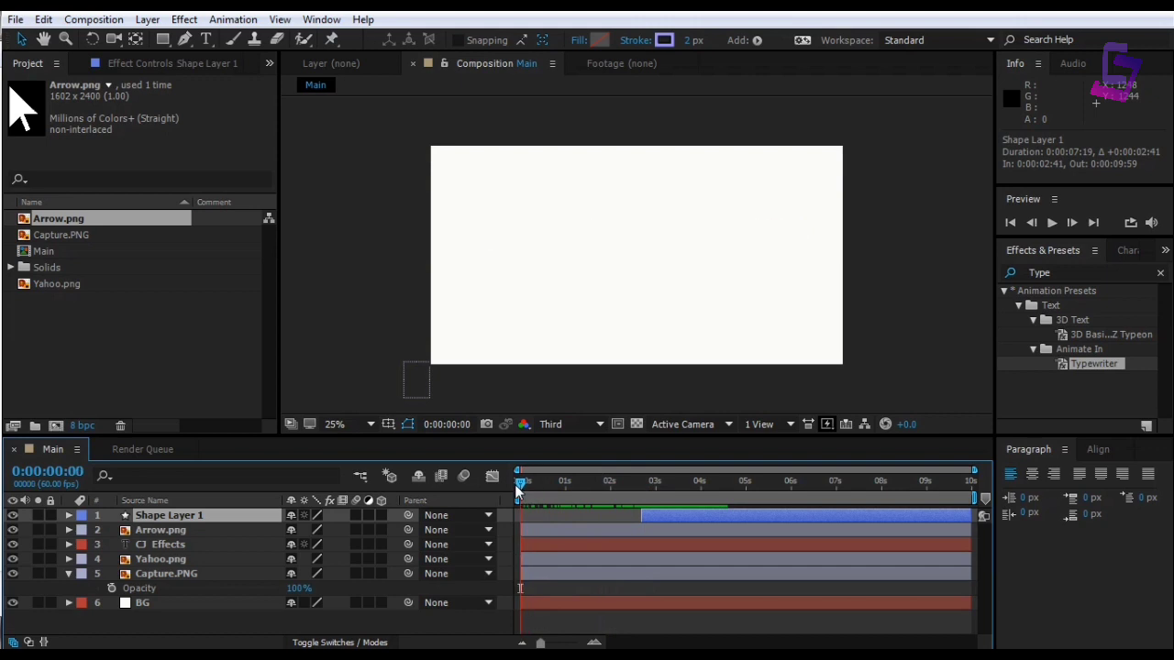
key(space)
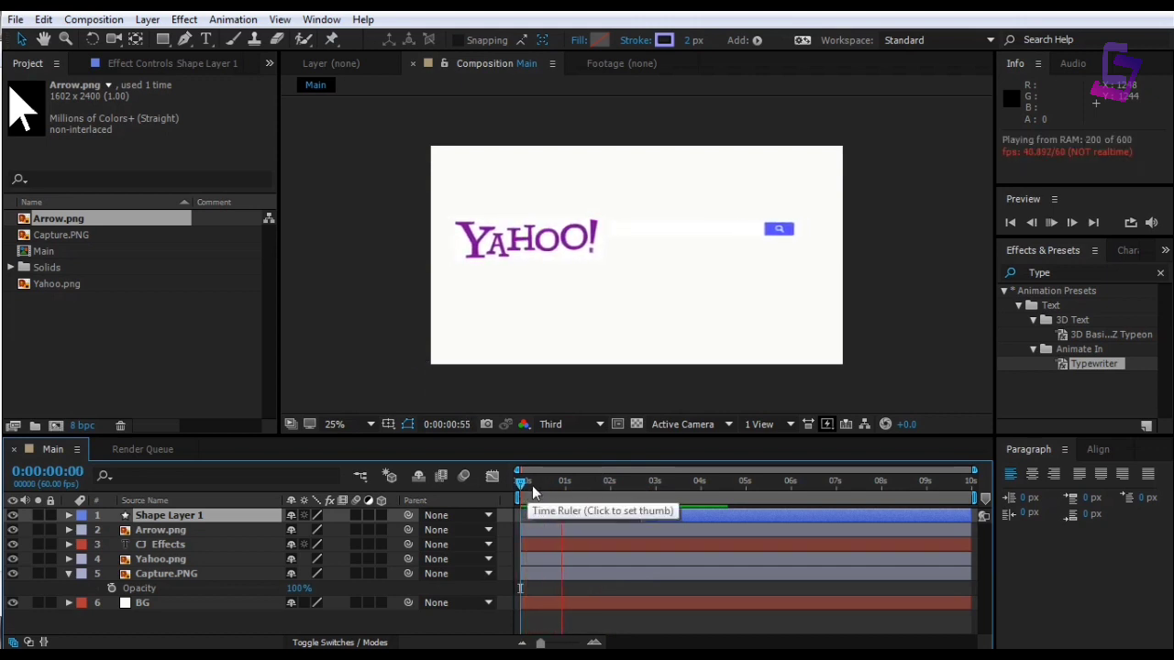
mouse_move(519, 481)
mouse_down()
mouse_move(684, 491)
mouse_move(672, 513)
mouse_move(631, 483)
mouse_move(512, 482)
mouse_up()
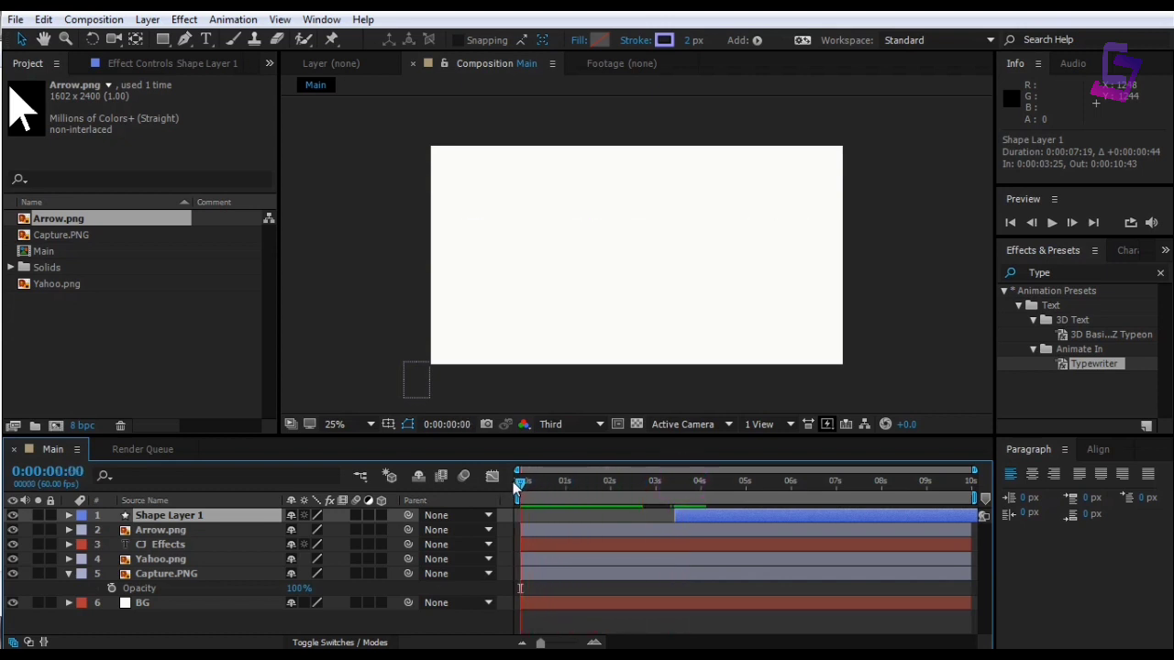
key(space)
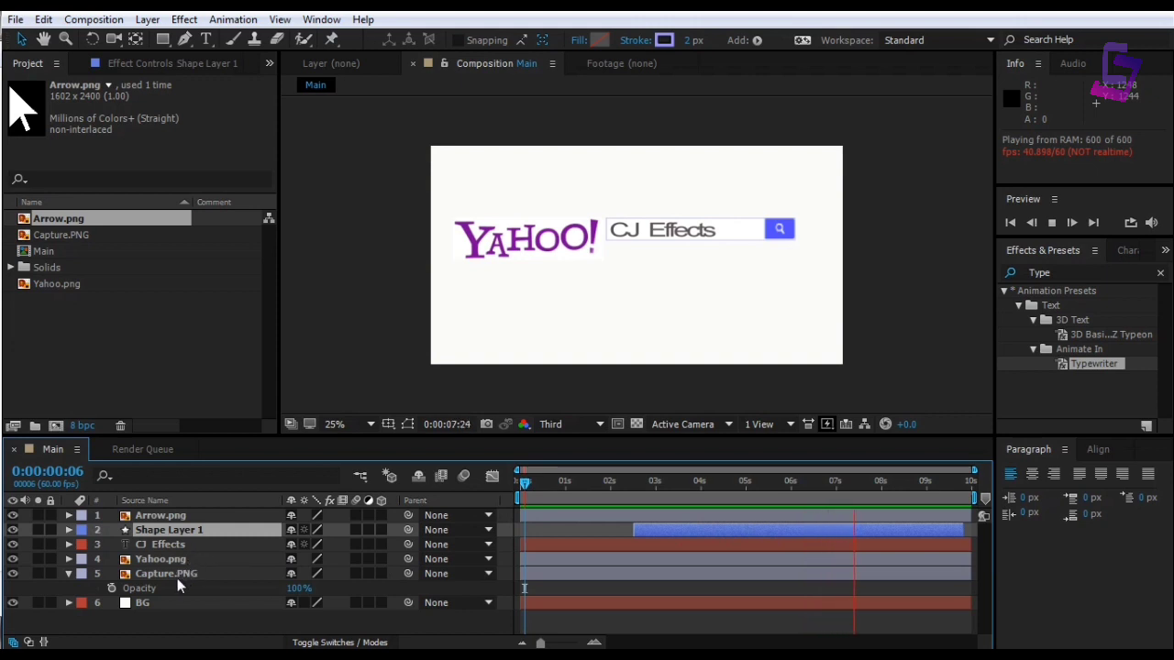
Delay the CJ Effects text layer by about 21 frames and preview it
click(164, 542)
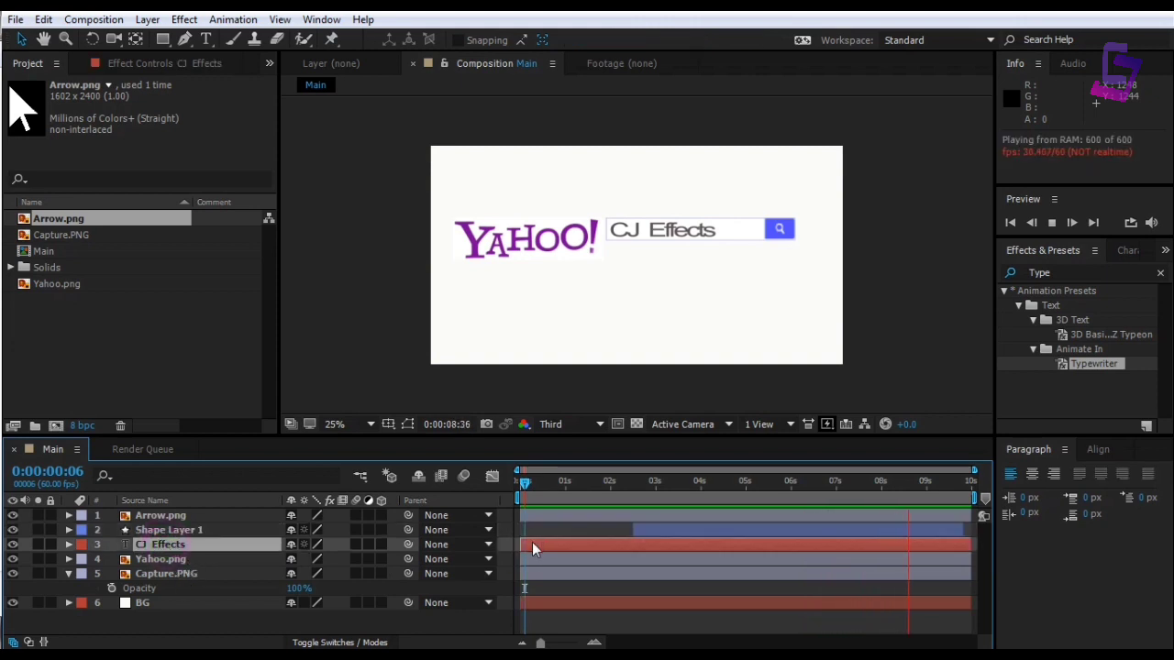
drag(529, 545, 543, 541)
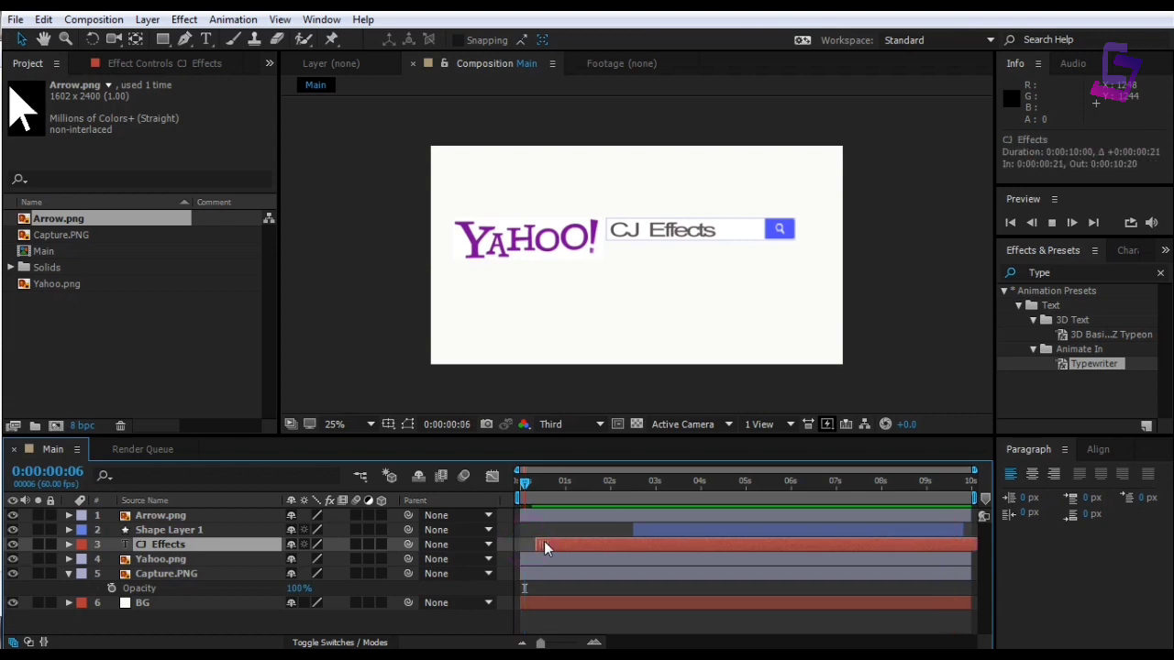
mouse_move(524, 482)
mouse_down()
mouse_move(561, 482)
mouse_move(512, 482)
mouse_up()
key(space)
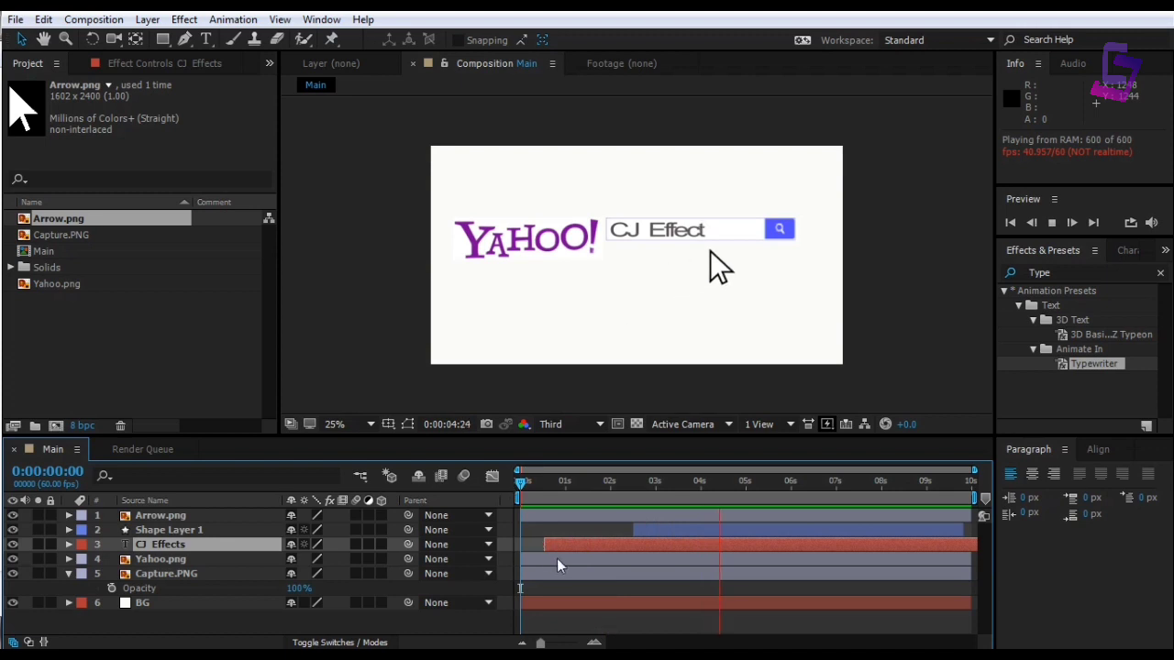
drag(552, 546, 558, 545)
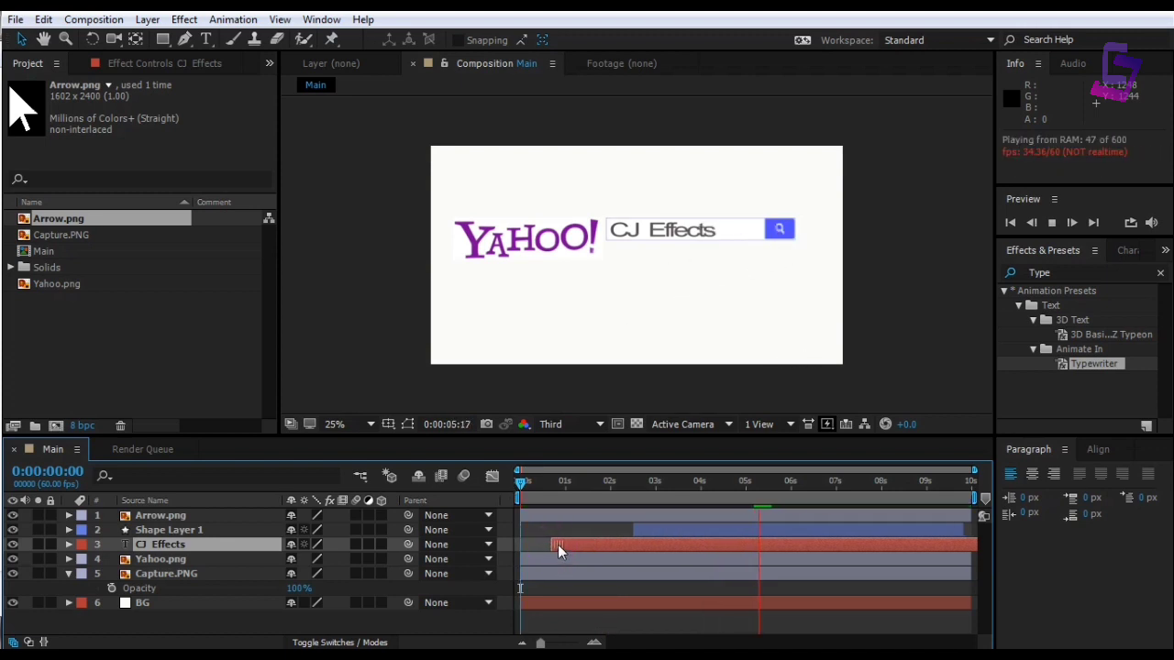
key(space)
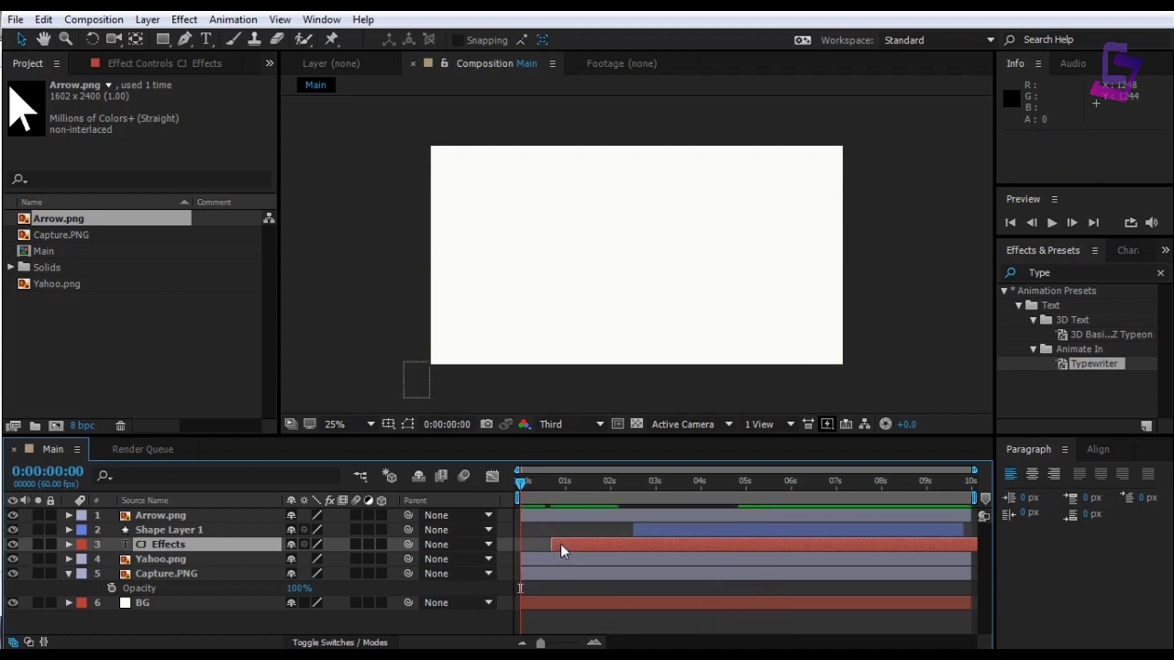
Fine-tune the CJ Effects text to start at 0:00:01:03 and preview the typing
drag(521, 483, 546, 483)
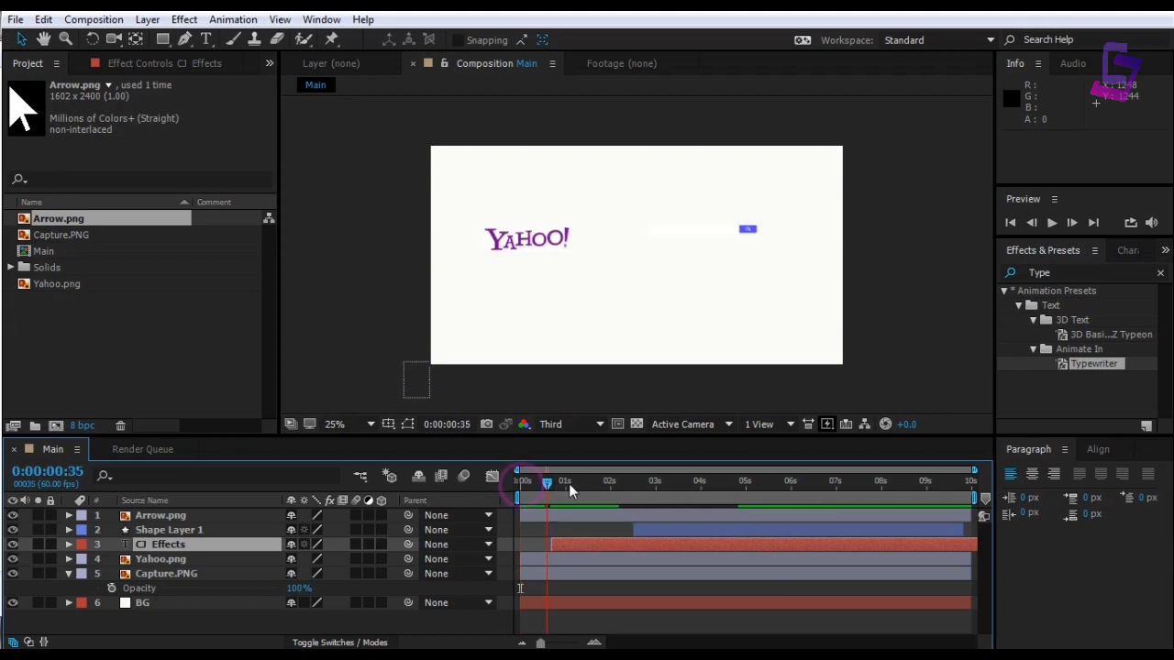
key(space)
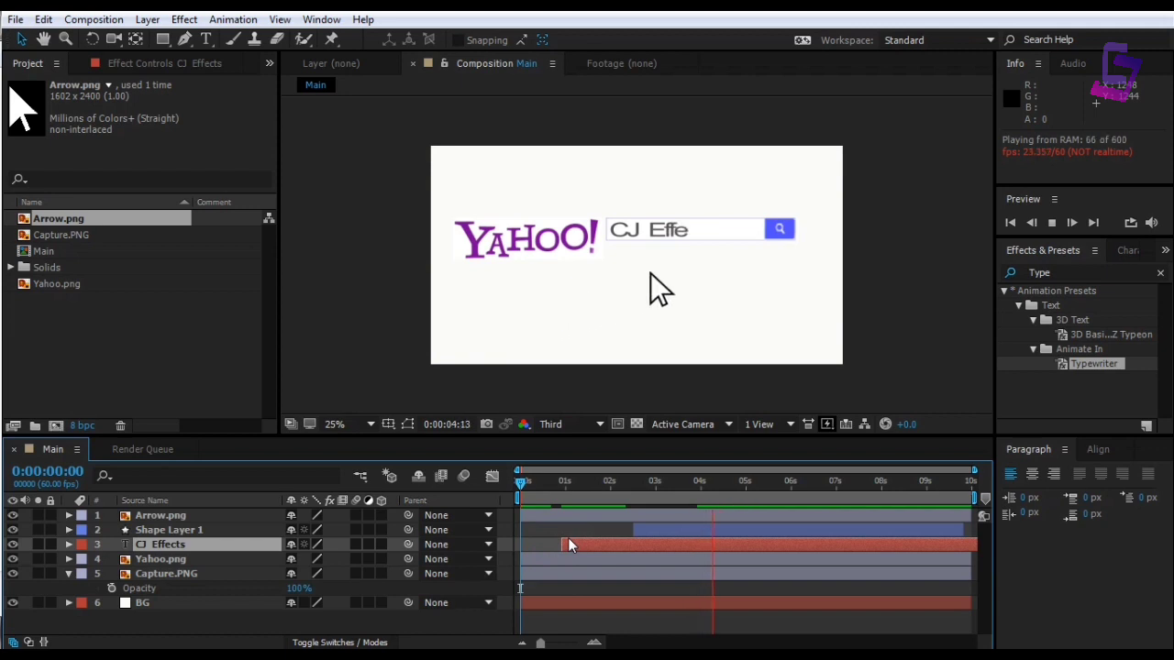
key(space)
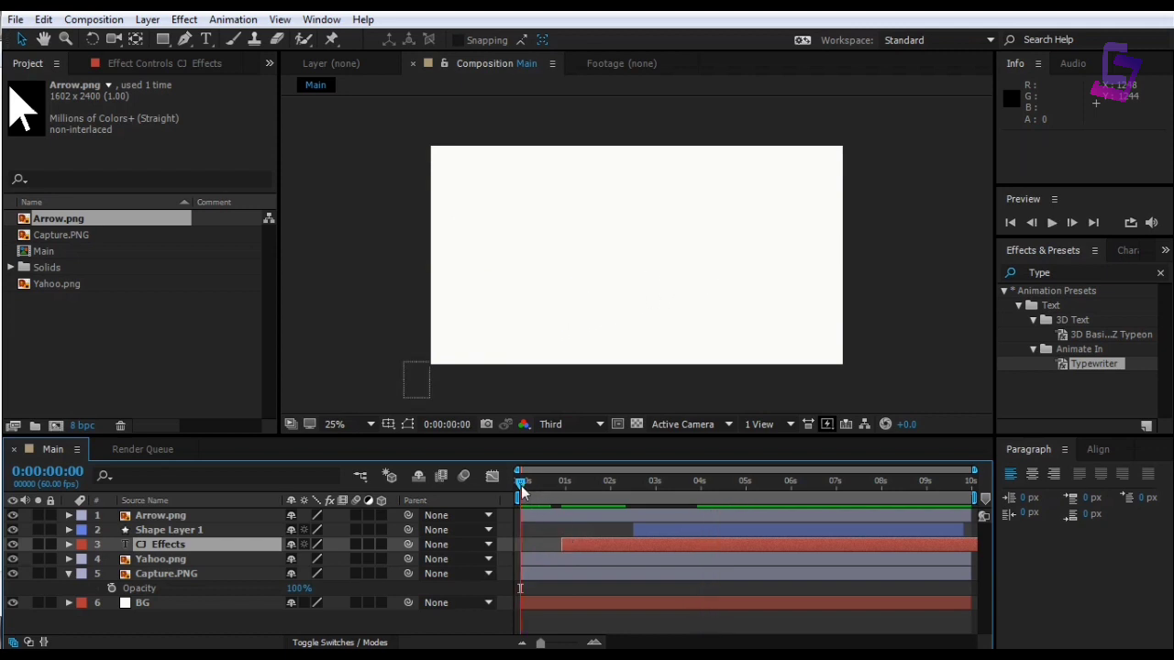
mouse_move(521, 483)
mouse_down()
mouse_move(725, 487)
mouse_move(521, 483)
mouse_up()
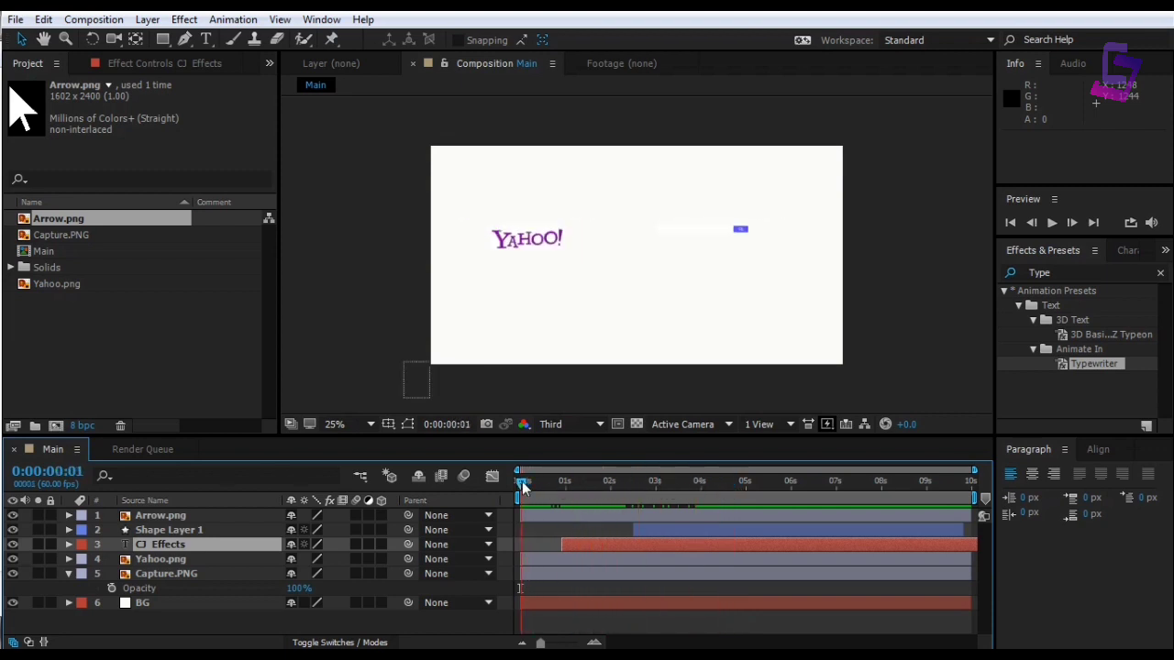
drag(566, 544, 571, 545)
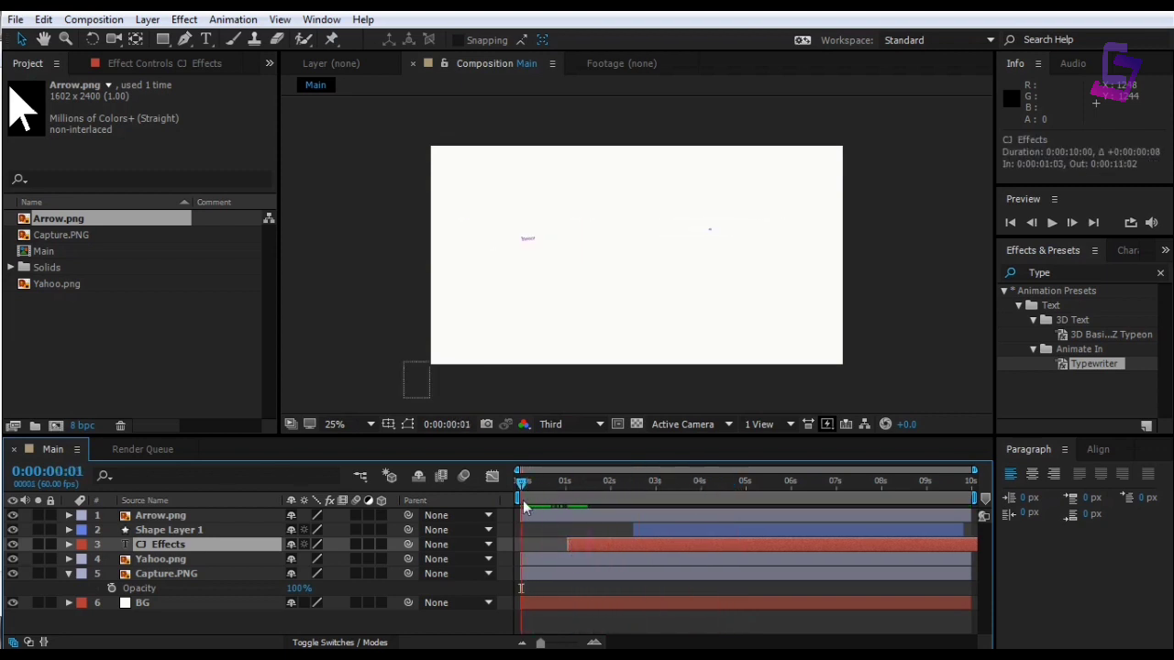
key(space)
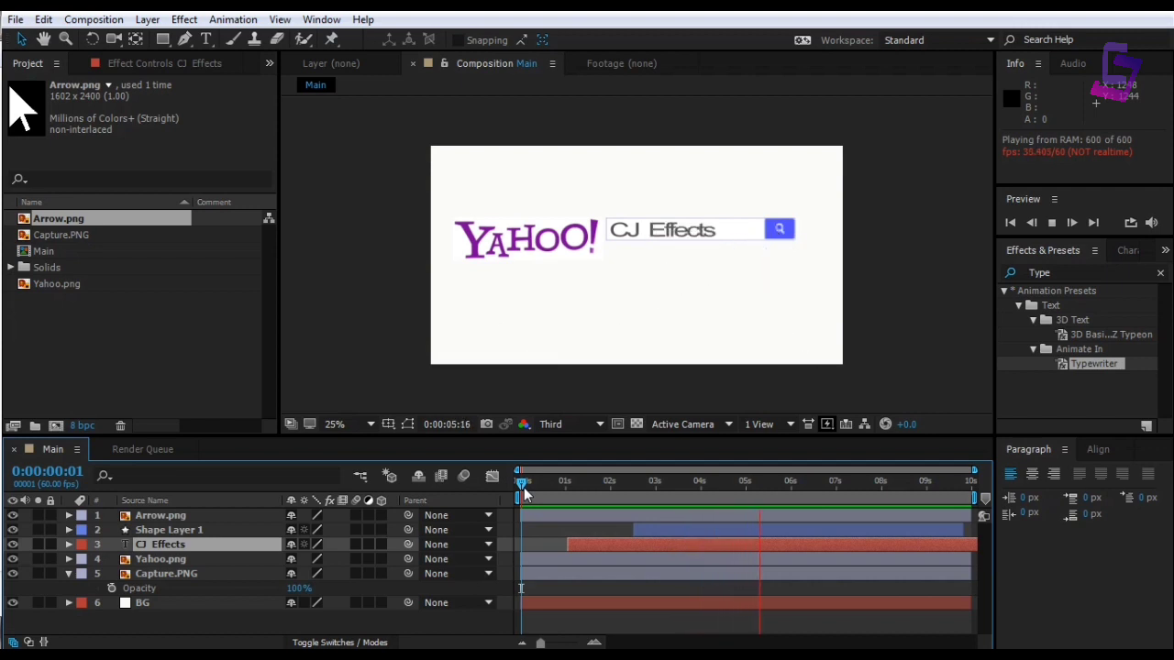
drag(523, 488, 669, 496)
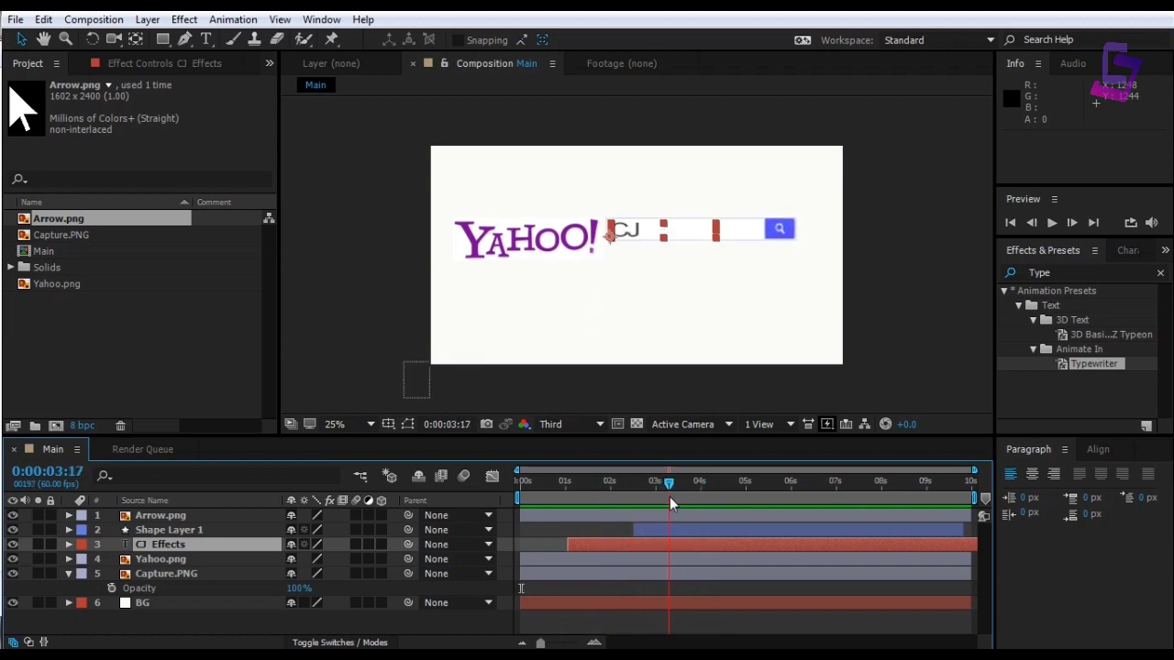
Slide the Arrow.png layer later, to start after about one second, and preview its arrival
click(593, 514)
drag(537, 518, 587, 519)
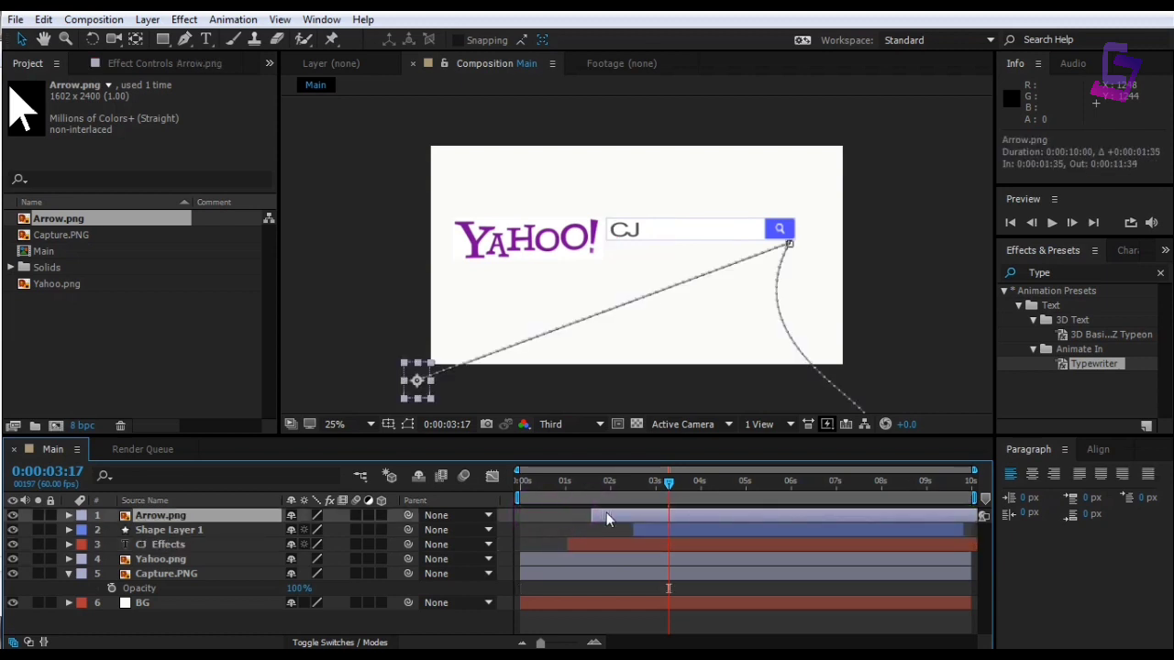
click(517, 483)
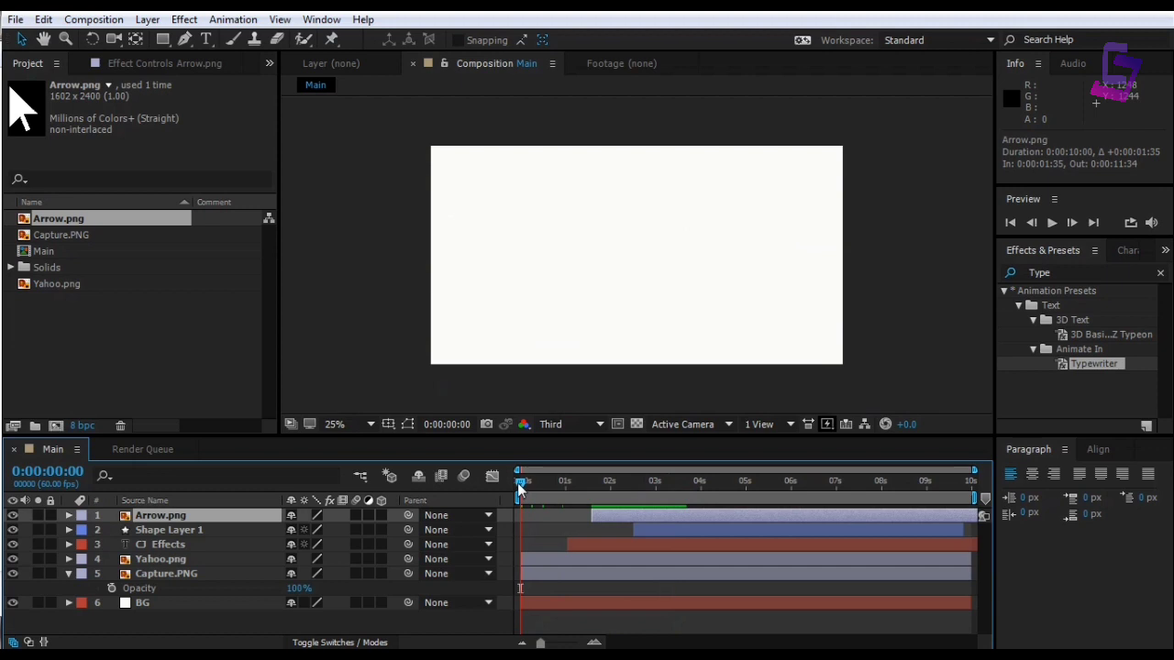
key(space)
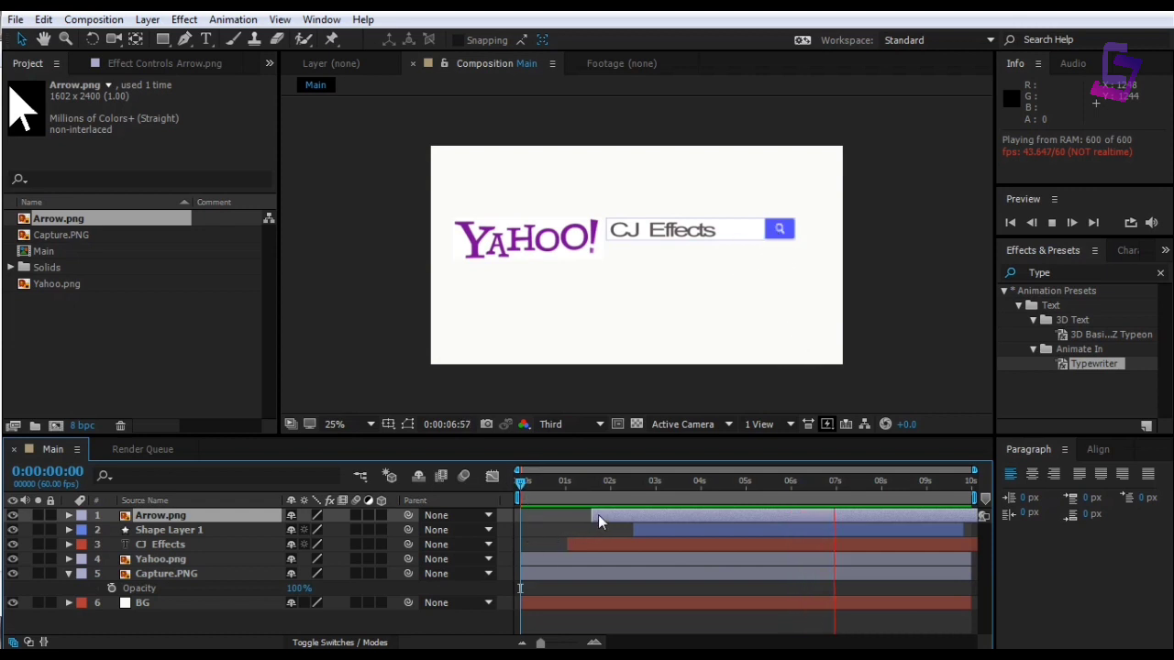
drag(598, 515, 613, 514)
key(space)
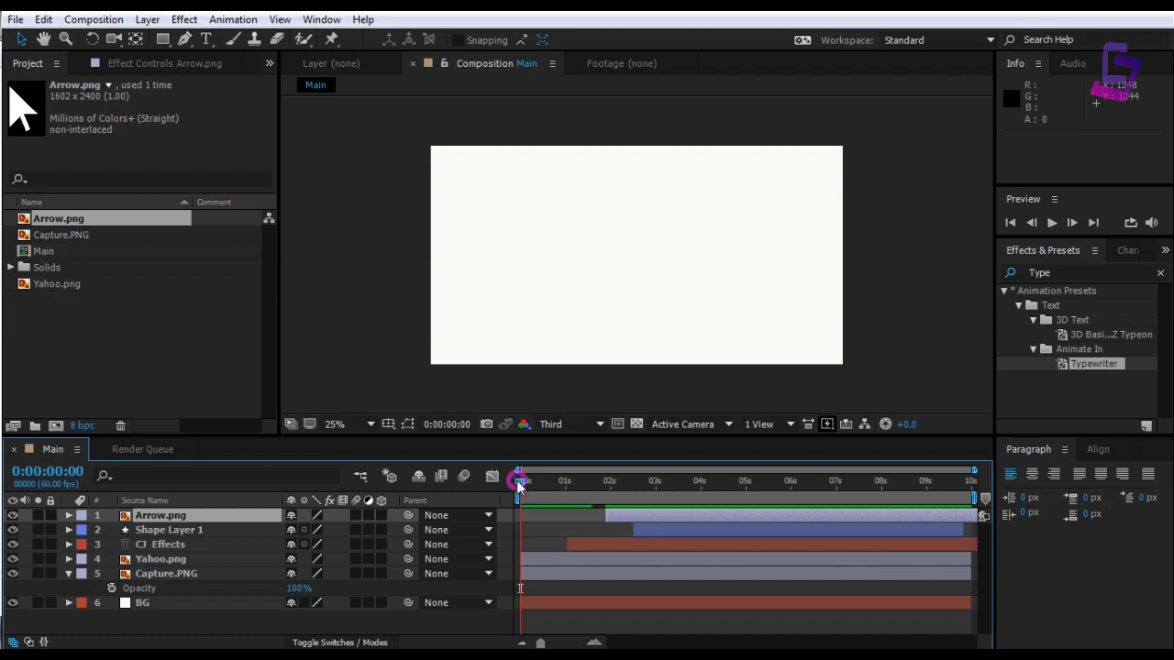
mouse_move(518, 480)
mouse_down()
mouse_move(631, 485)
mouse_move(519, 491)
mouse_up()
key(space)
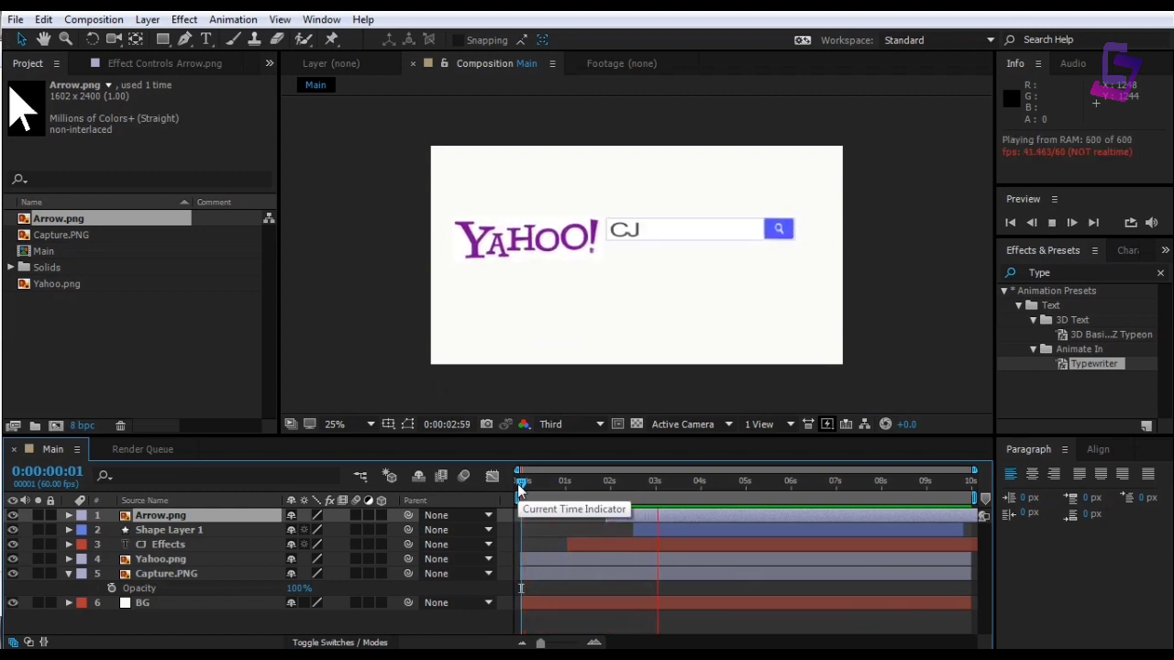
click(581, 541)
Preview the later CJ Effects and arrow timing and check an early frame
click(570, 544)
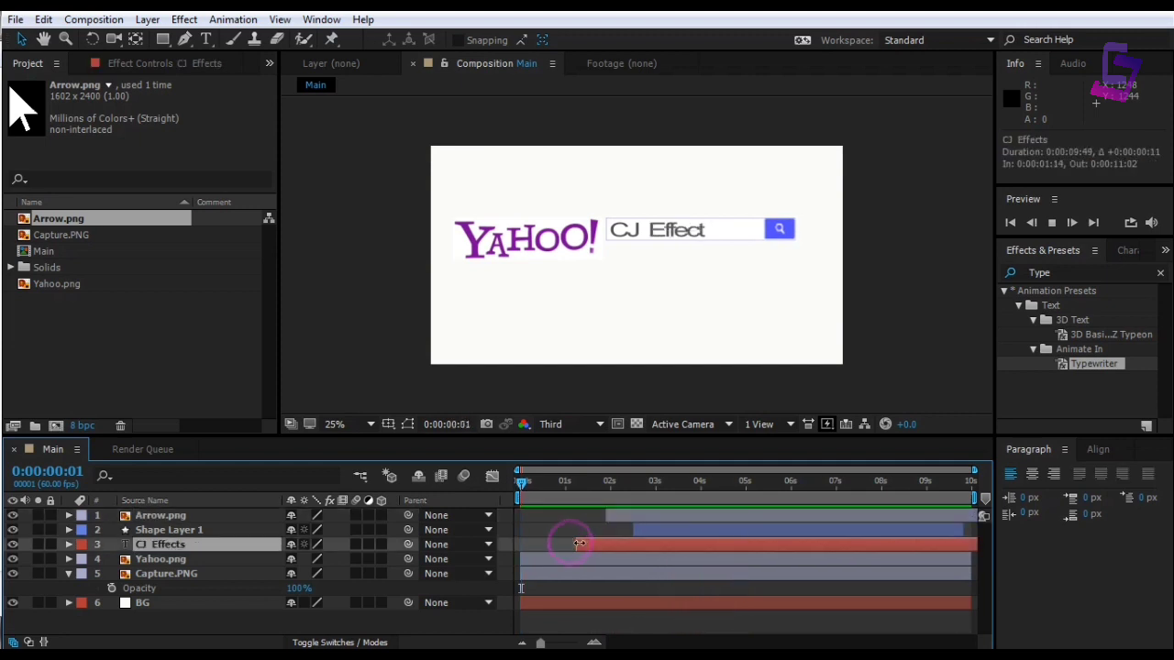
key(space)
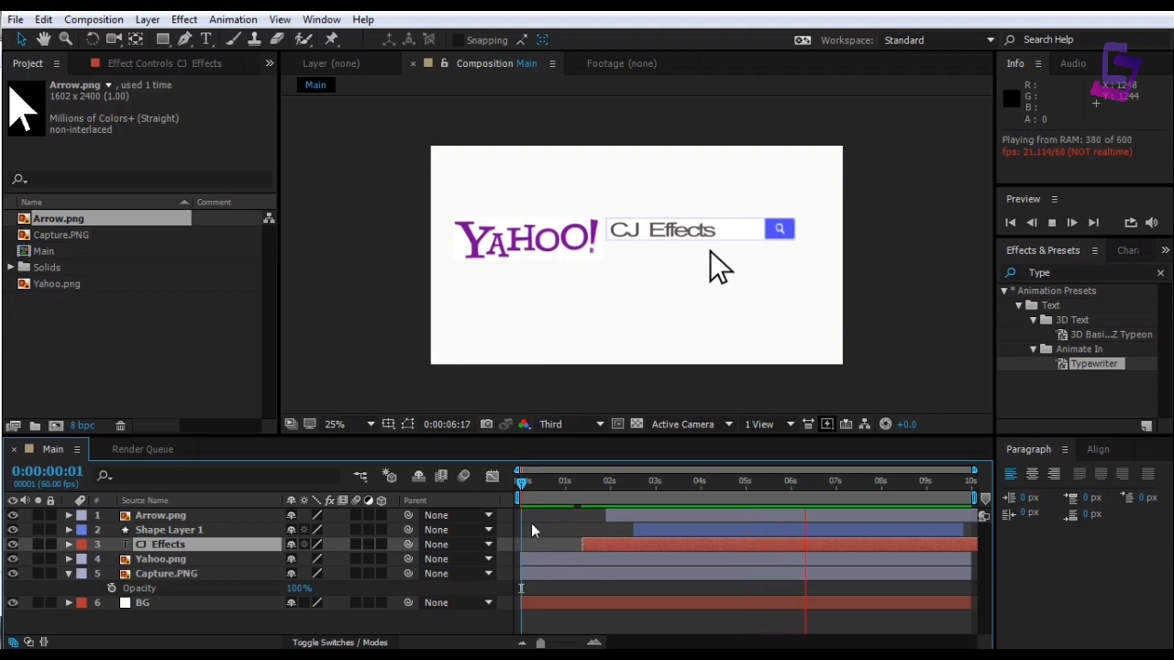
mouse_move(524, 482)
mouse_down()
mouse_move(588, 479)
mouse_move(526, 482)
mouse_move(545, 481)
mouse_up()
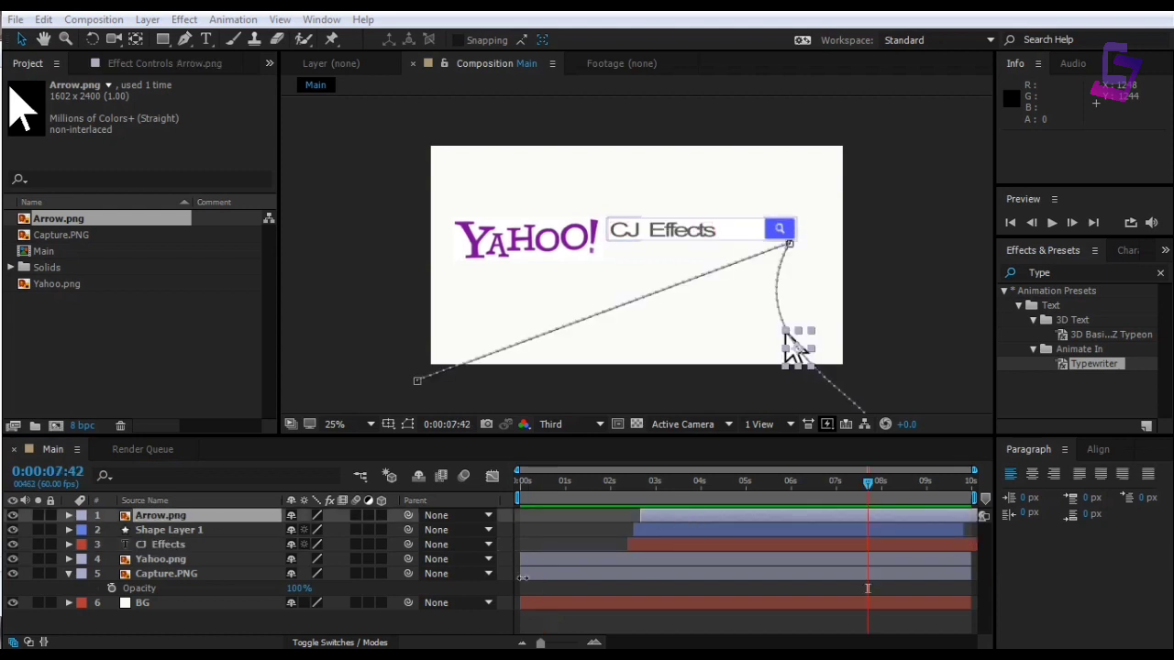
Pre-compose Shape Layer 1, CJ Effects, Yahoo.png, Capture.PNG and BG into a comp named 'Logo'
click(68, 574)
click(146, 573)
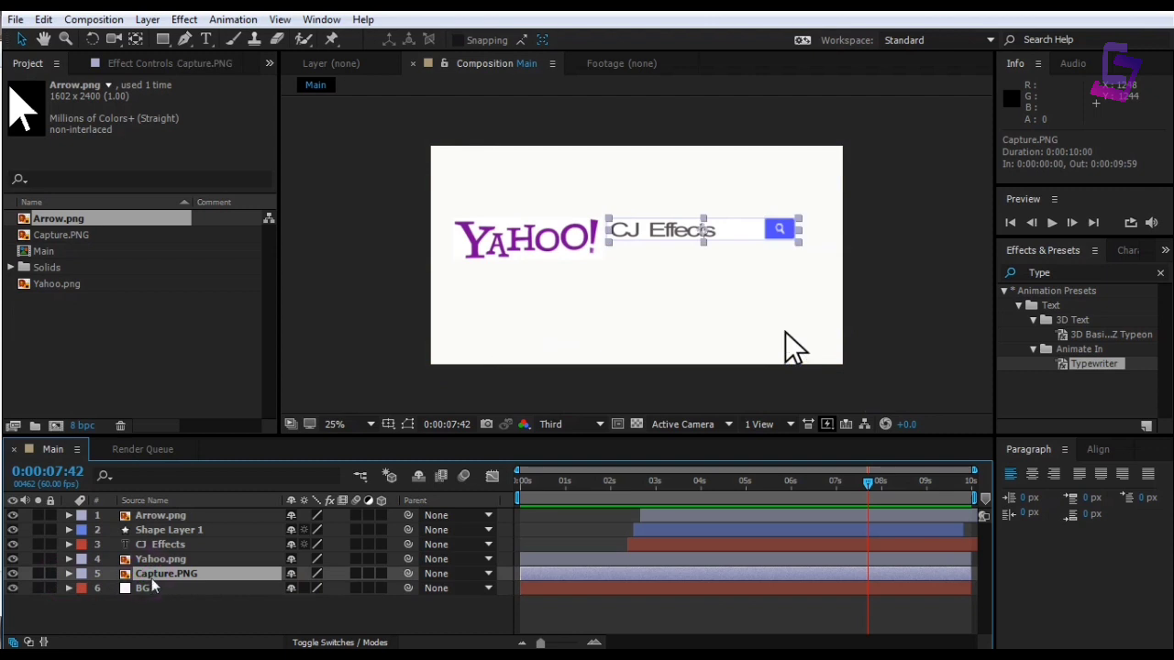
click(146, 588)
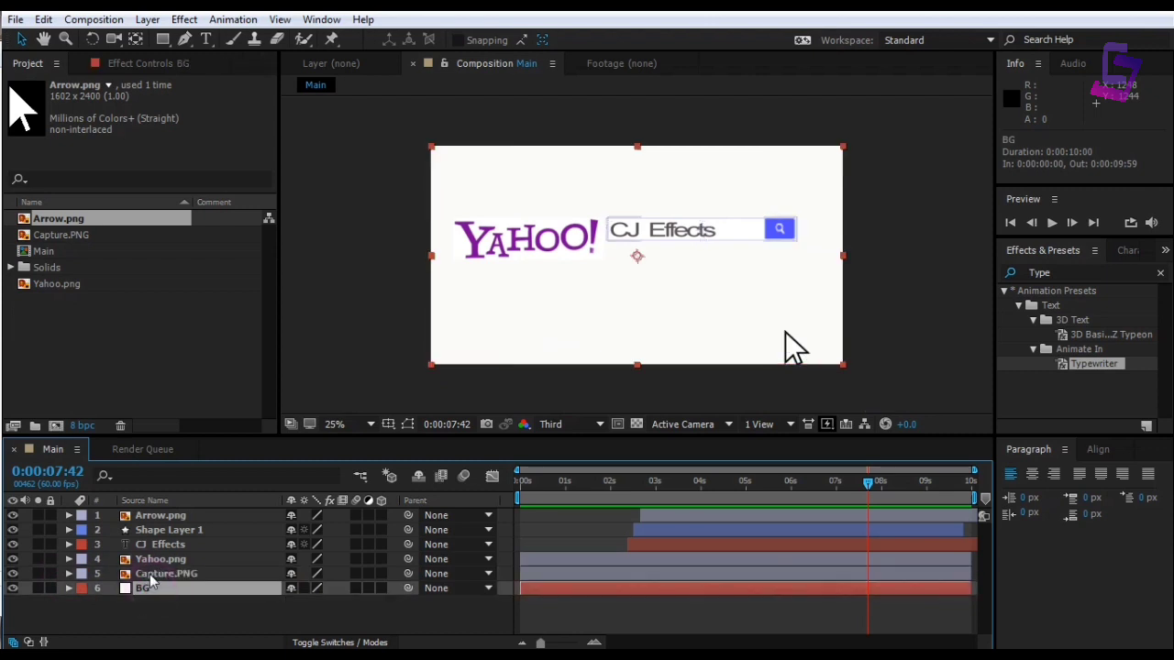
ctrl+click(153, 574)
ctrl+click(156, 558)
ctrl+click(155, 545)
ctrl+click(157, 531)
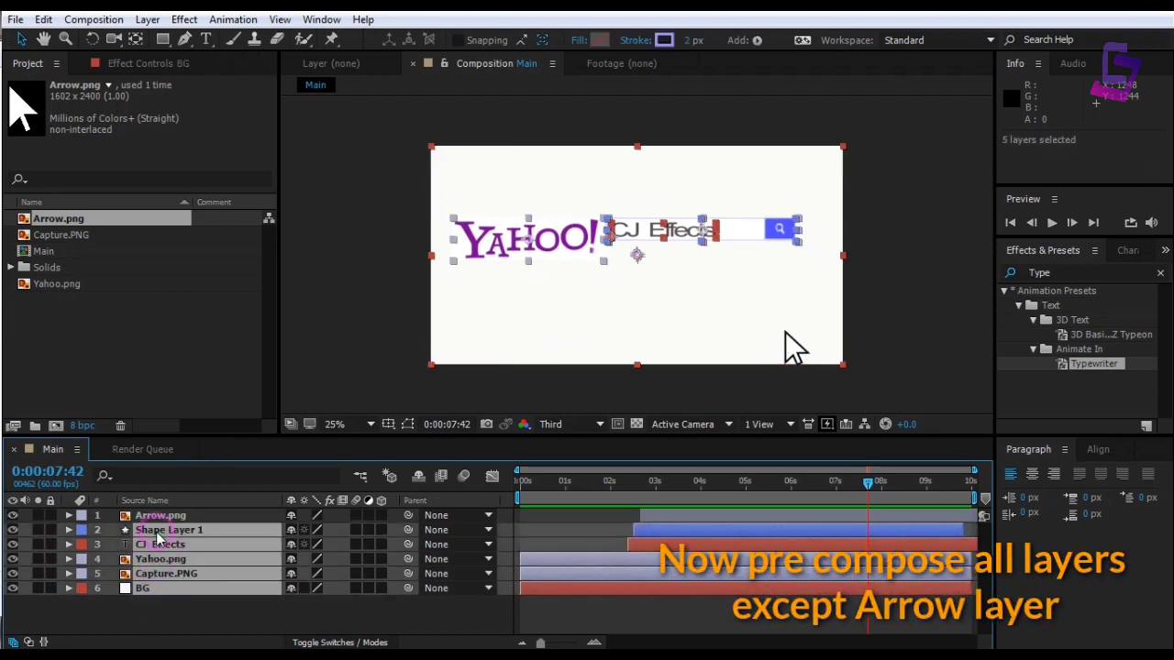
right_click(157, 536)
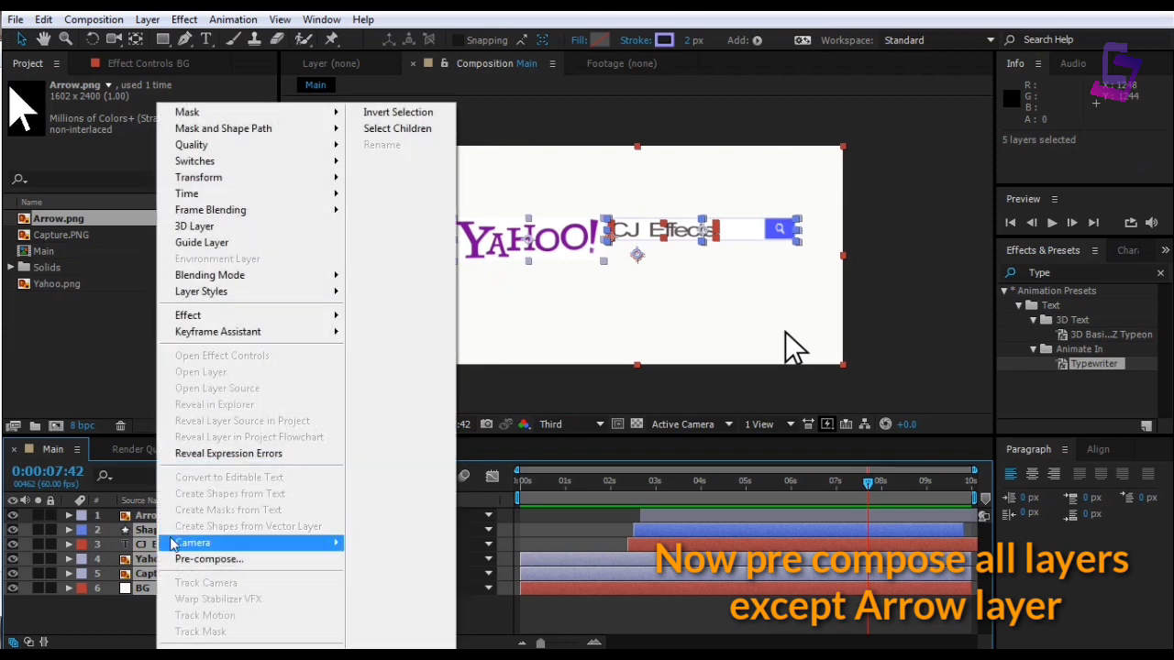
click(188, 558)
text(Logo)
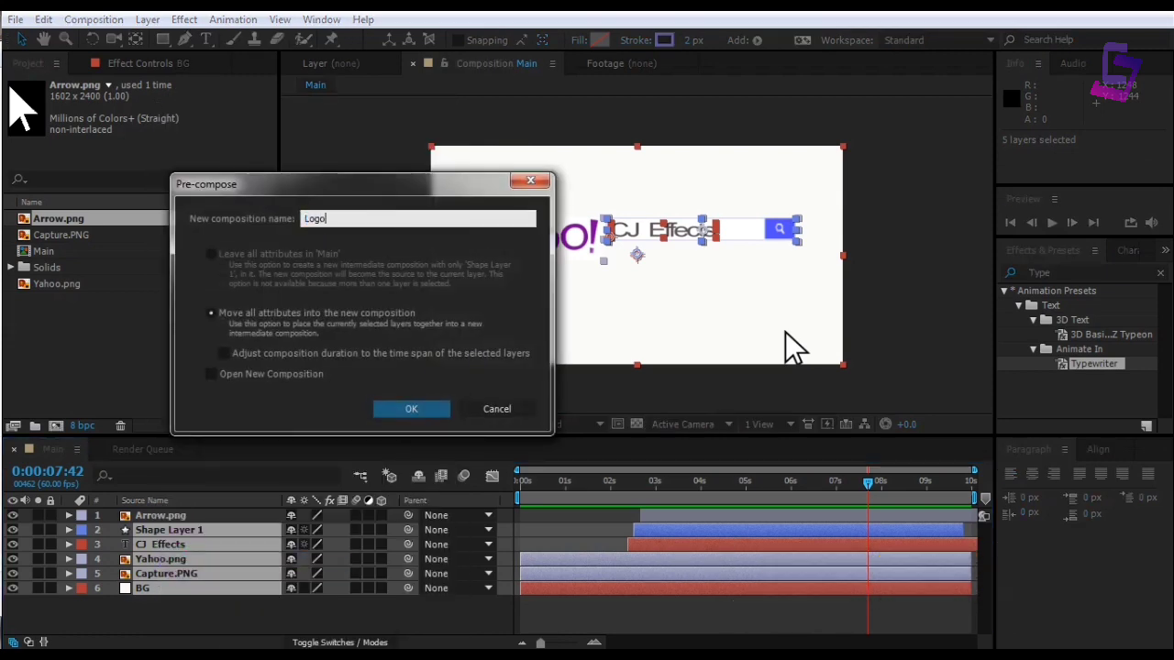
key(Return)
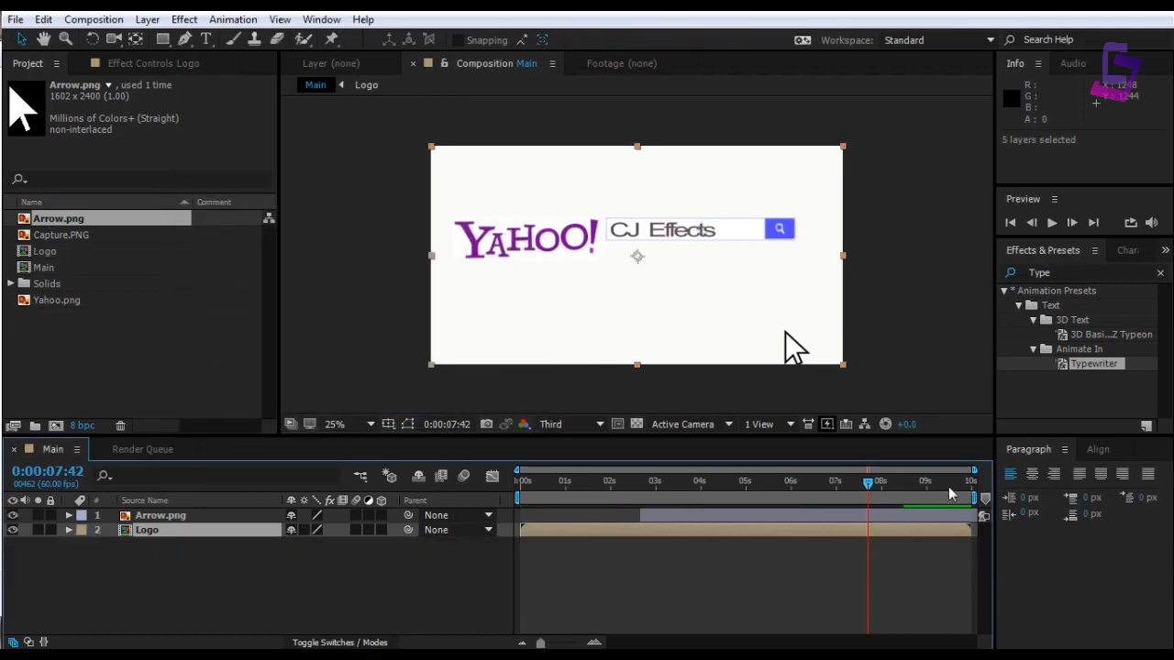
click(869, 484)
drag(870, 483, 523, 484)
key(space)
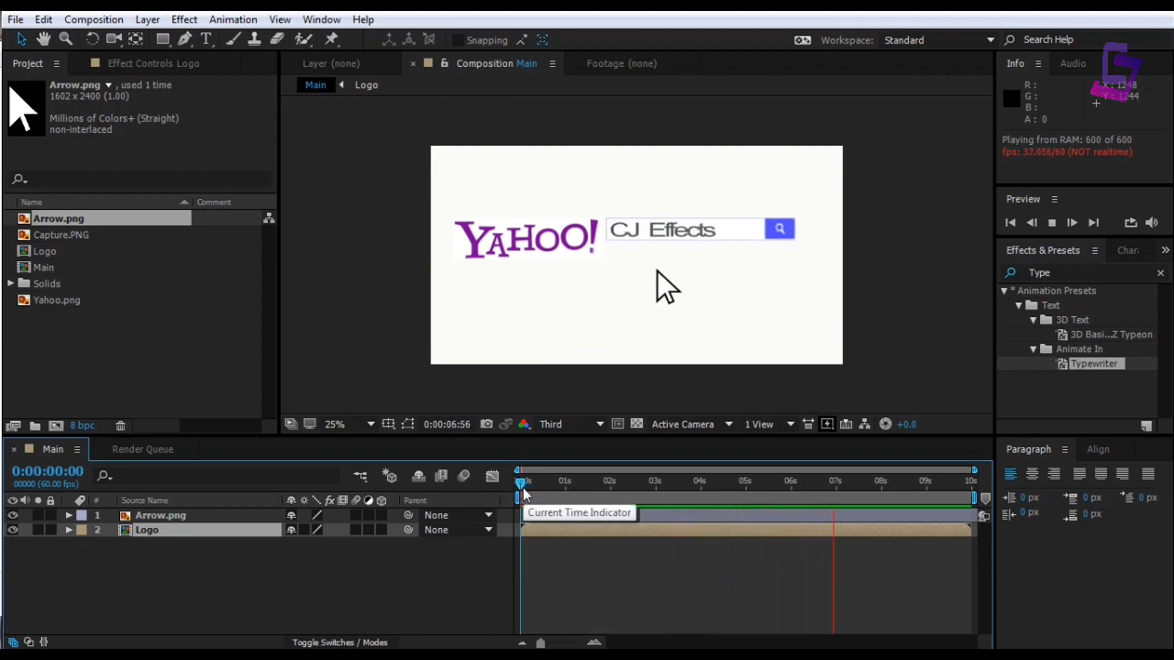
drag(523, 486, 872, 484)
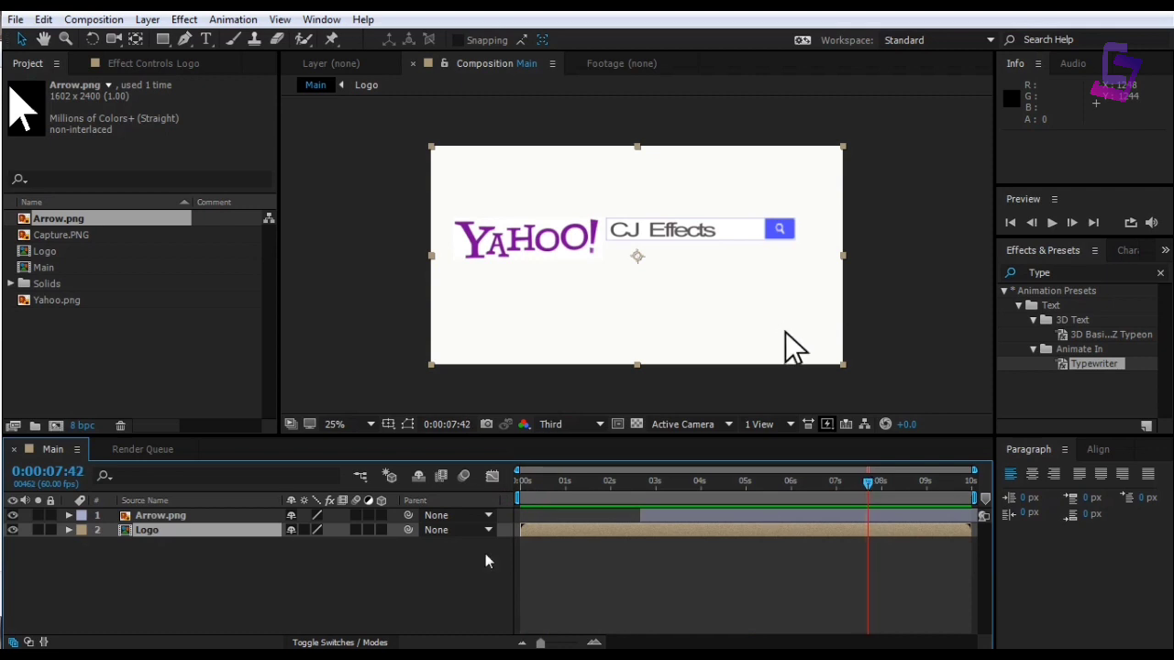
Make the Logo layer 3D and expose its X Rotation property
click(382, 530)
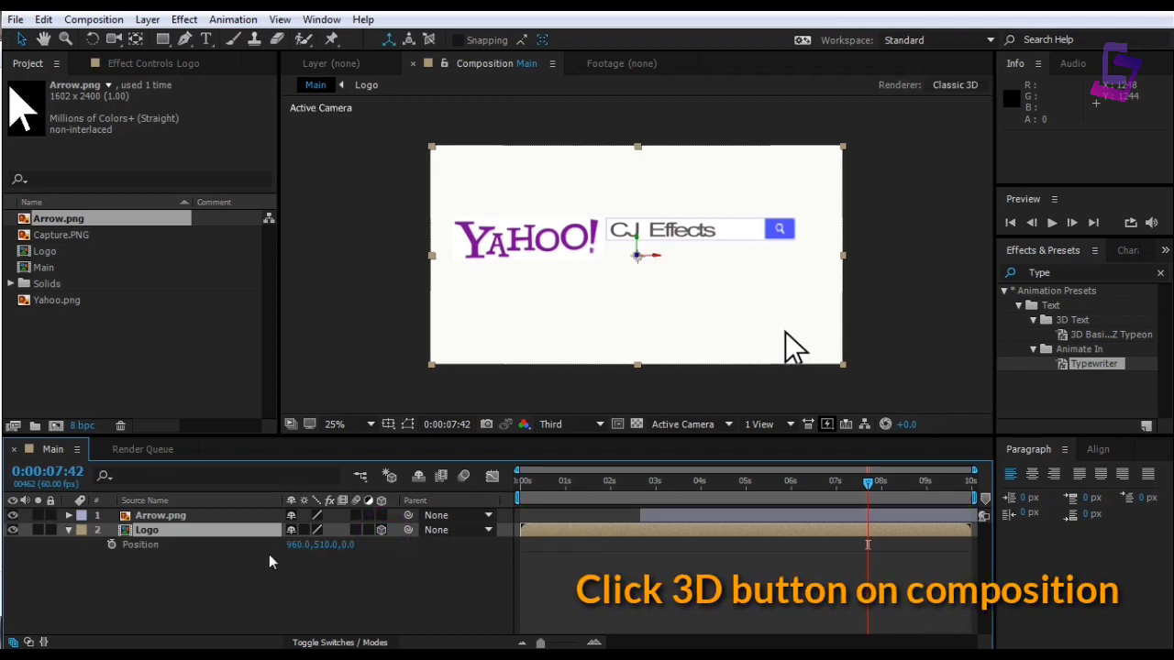
click(68, 530)
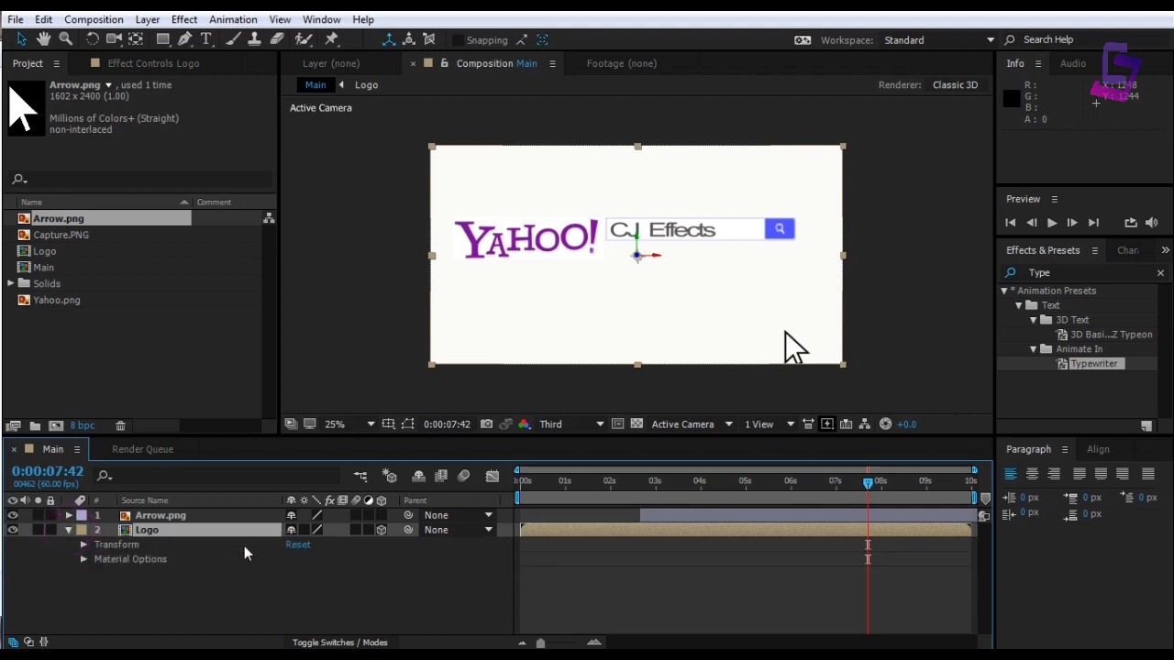
click(84, 545)
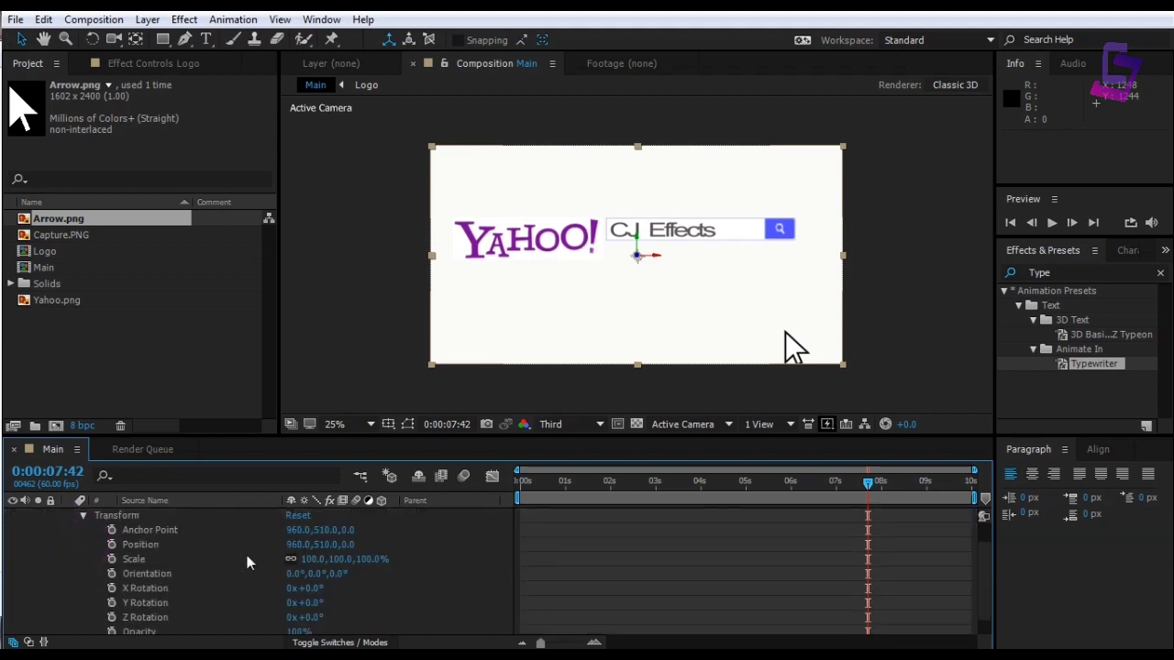
scroll(249, 558, down, 1)
click(111, 569)
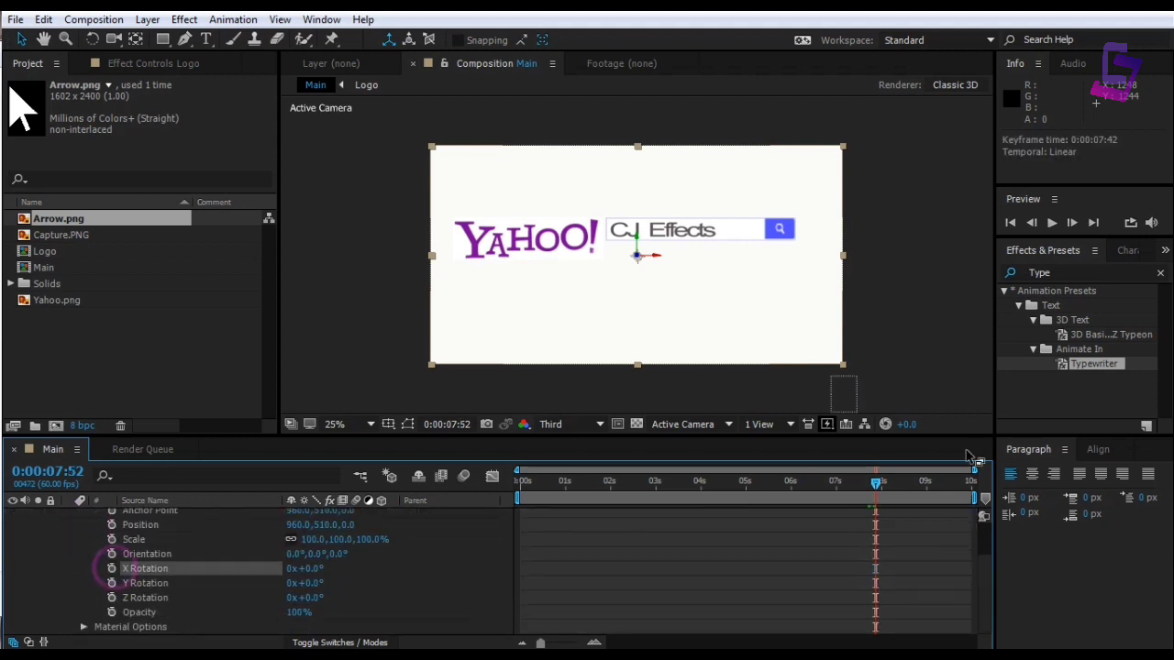
Keyframe X Rotation at 7:35 and 90° at 7:48, then preview the flip
drag(876, 482, 864, 490)
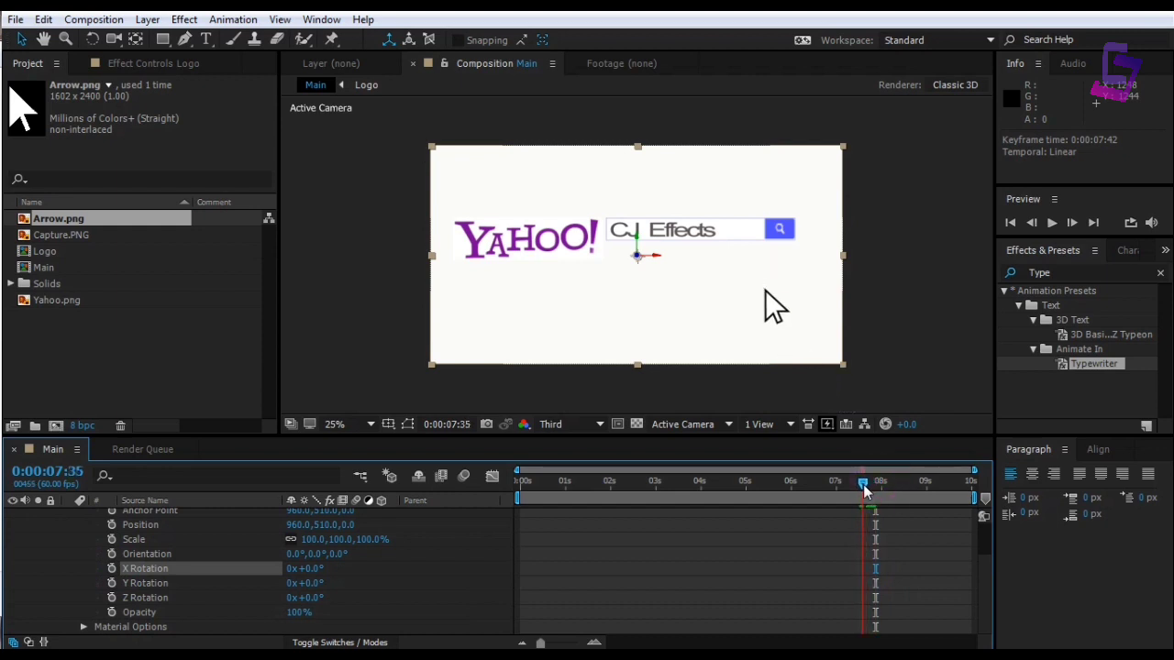
click(111, 568)
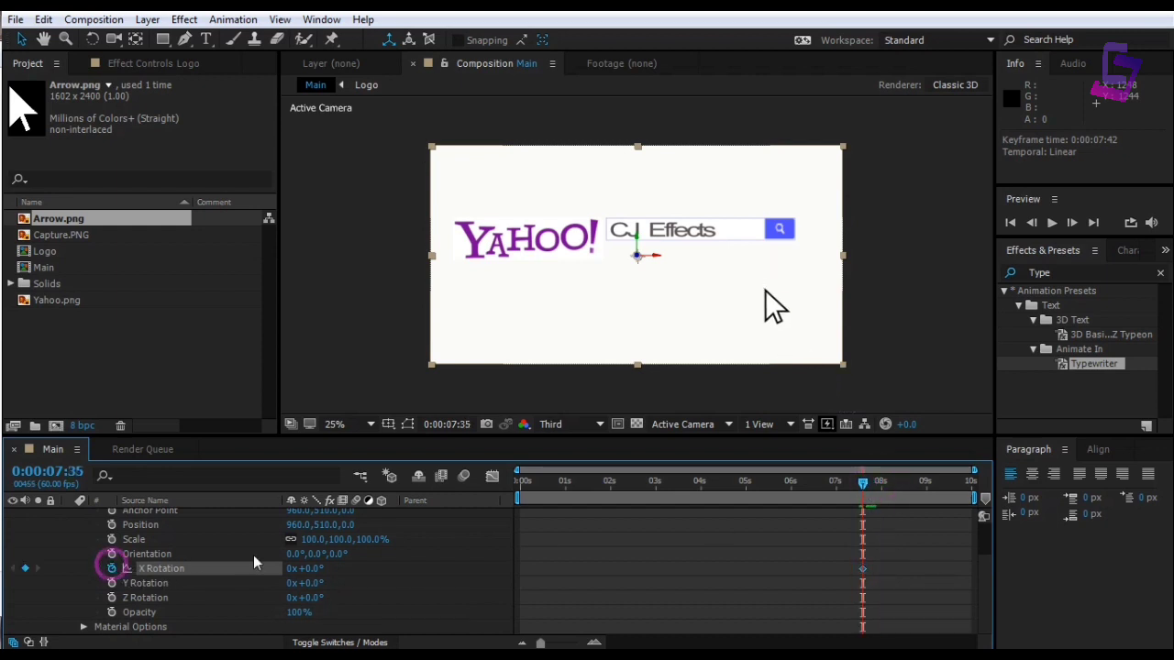
drag(862, 484, 874, 486)
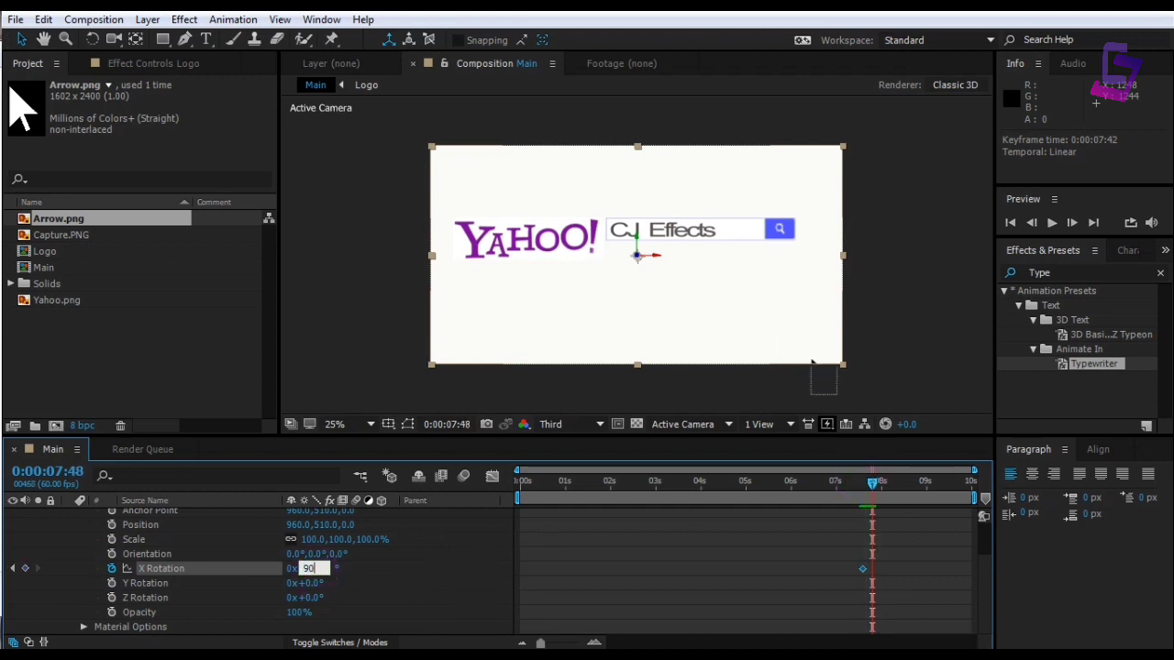
key(Return)
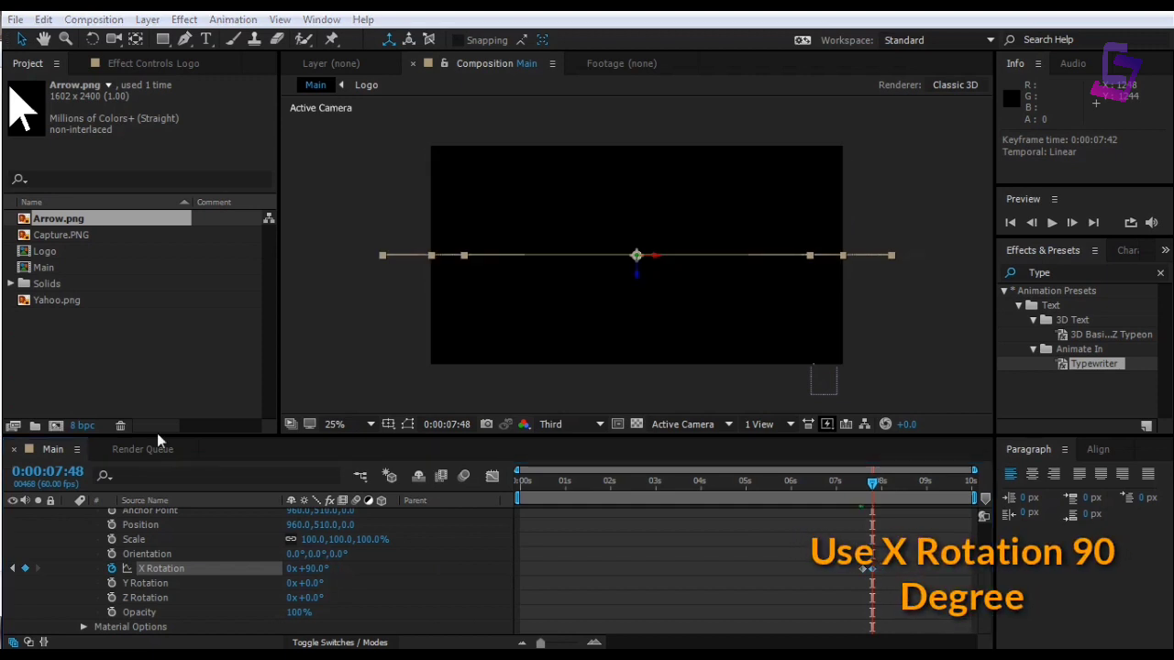
drag(876, 489, 510, 498)
key(space)
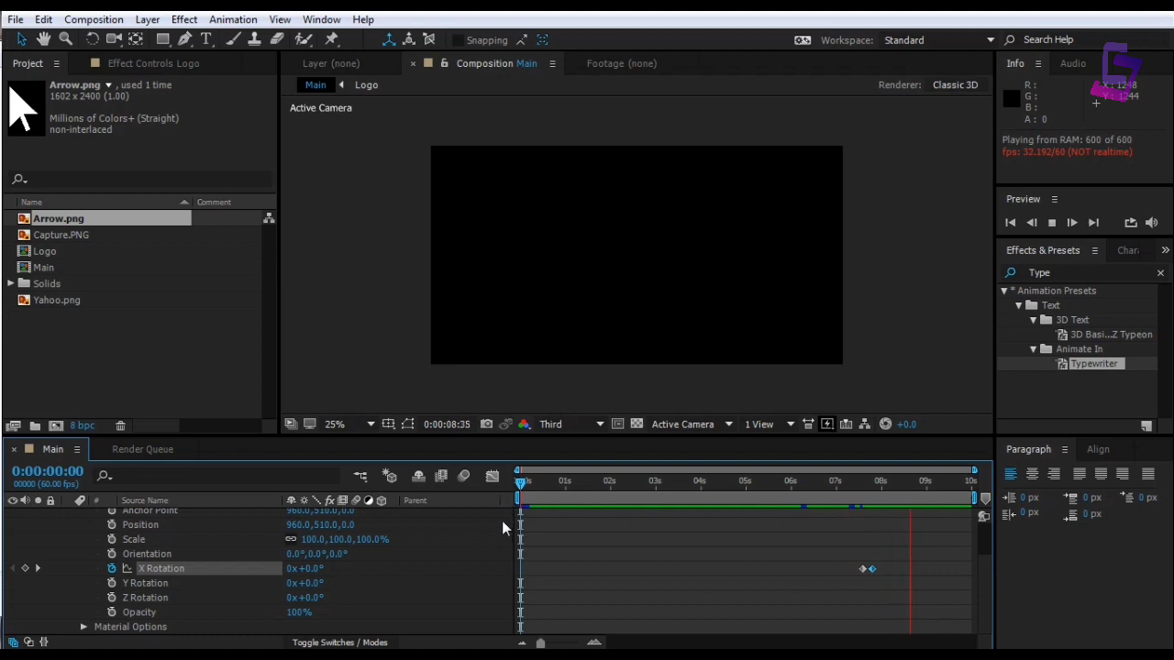
Collapse the Logo layer and import poster5_3_182642.png from the desktop into the Project panel
drag(514, 482, 872, 486)
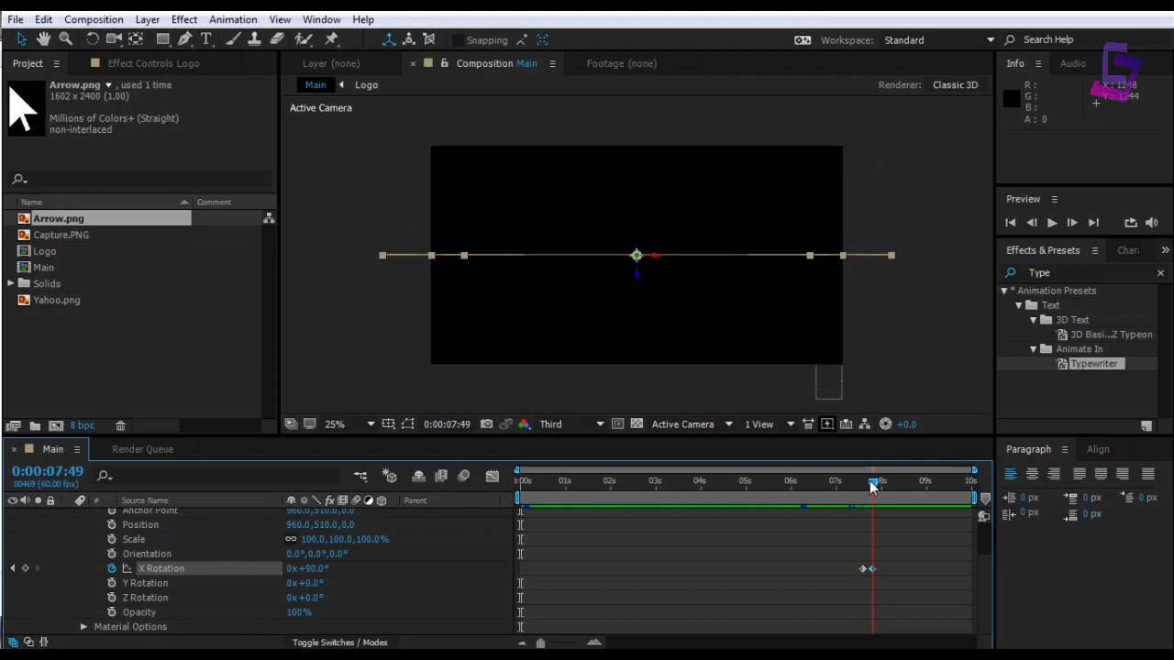
scroll(53, 562, up, 3)
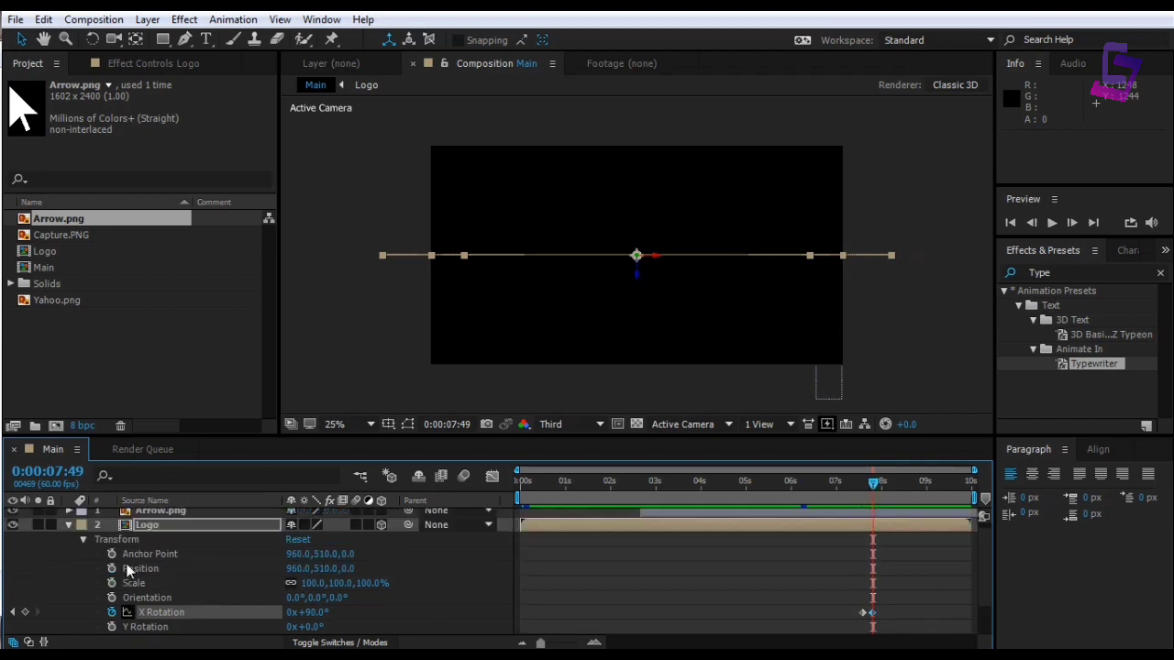
click(68, 529)
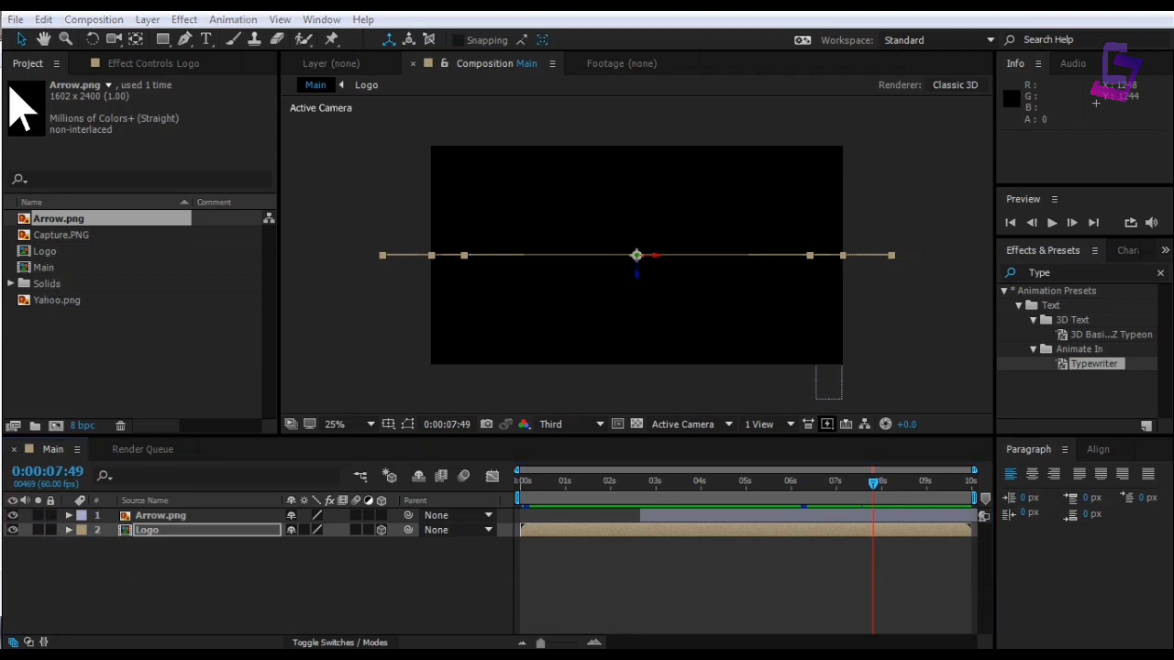
drag(1095, 103, 105, 355)
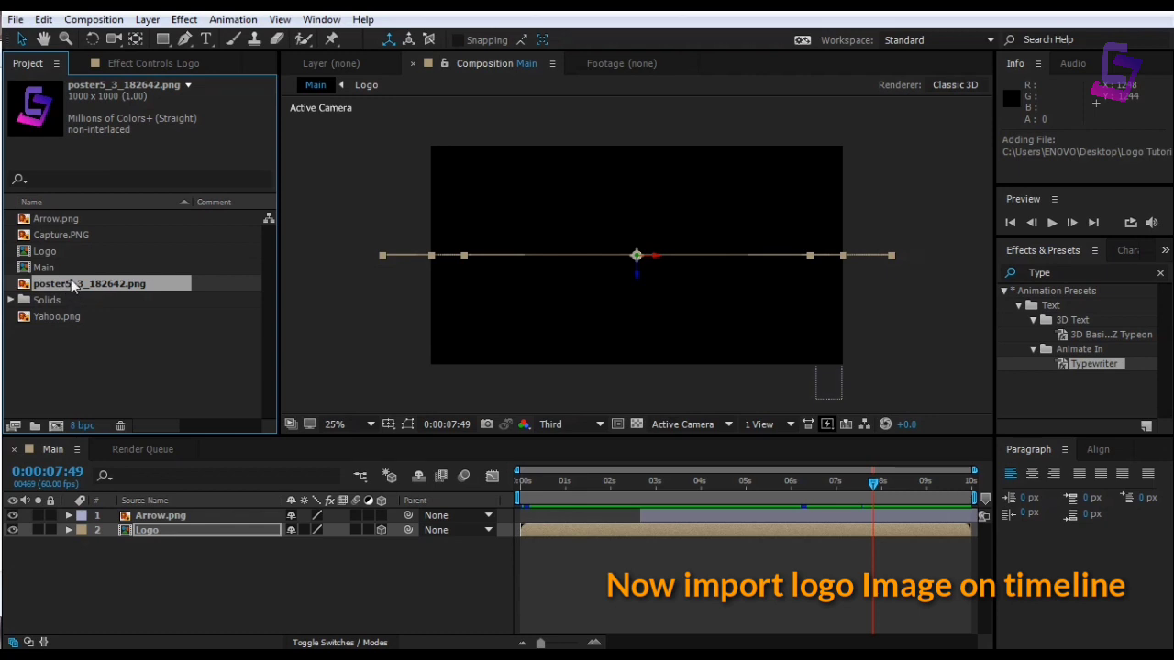
Add poster5_3_182642.png to the Main timeline and make it start at 0:00:07:44
drag(69, 282, 121, 556)
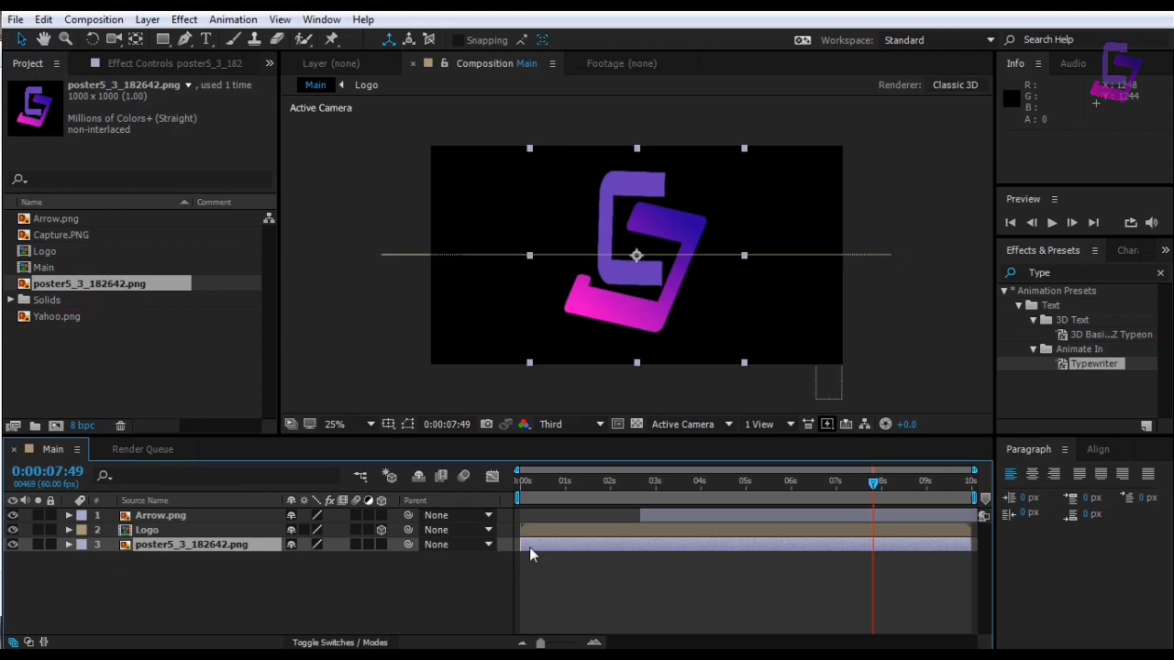
drag(526, 548, 777, 554)
drag(864, 547, 880, 544)
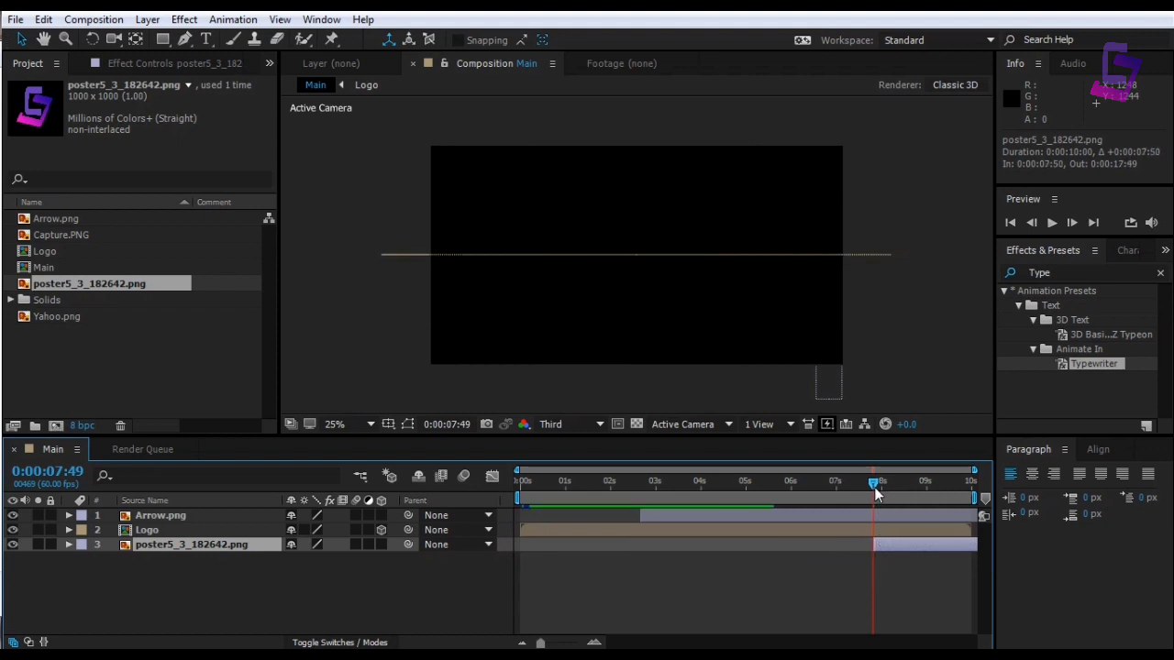
mouse_move(874, 484)
mouse_down()
mouse_move(899, 492)
mouse_move(874, 499)
mouse_up()
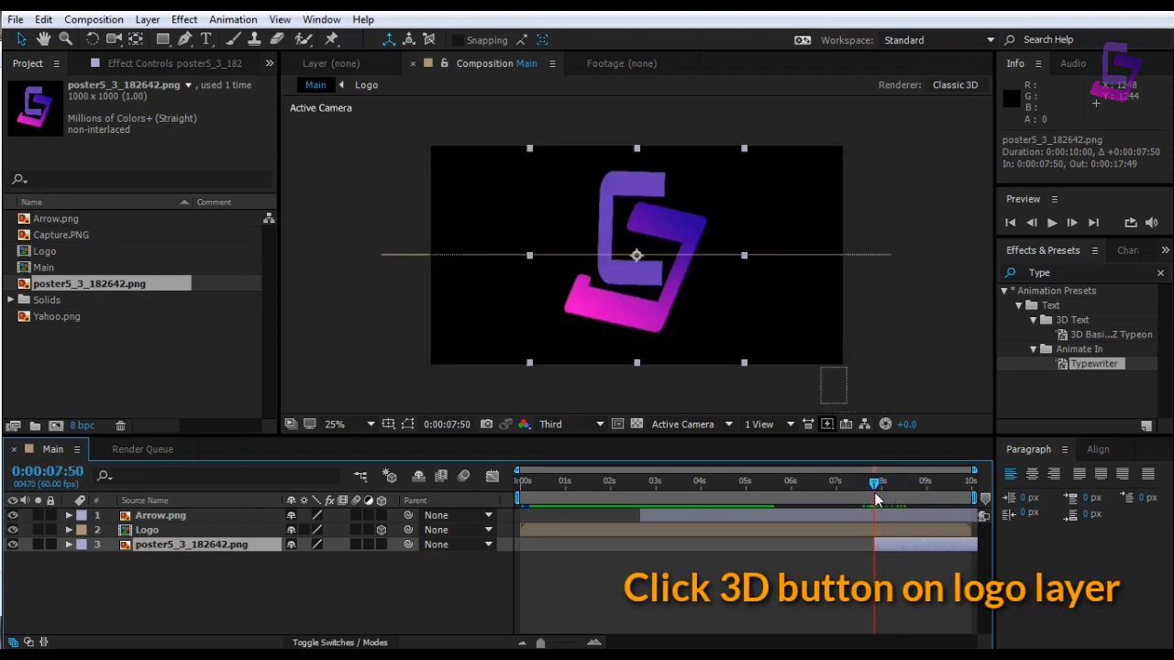
click(888, 545)
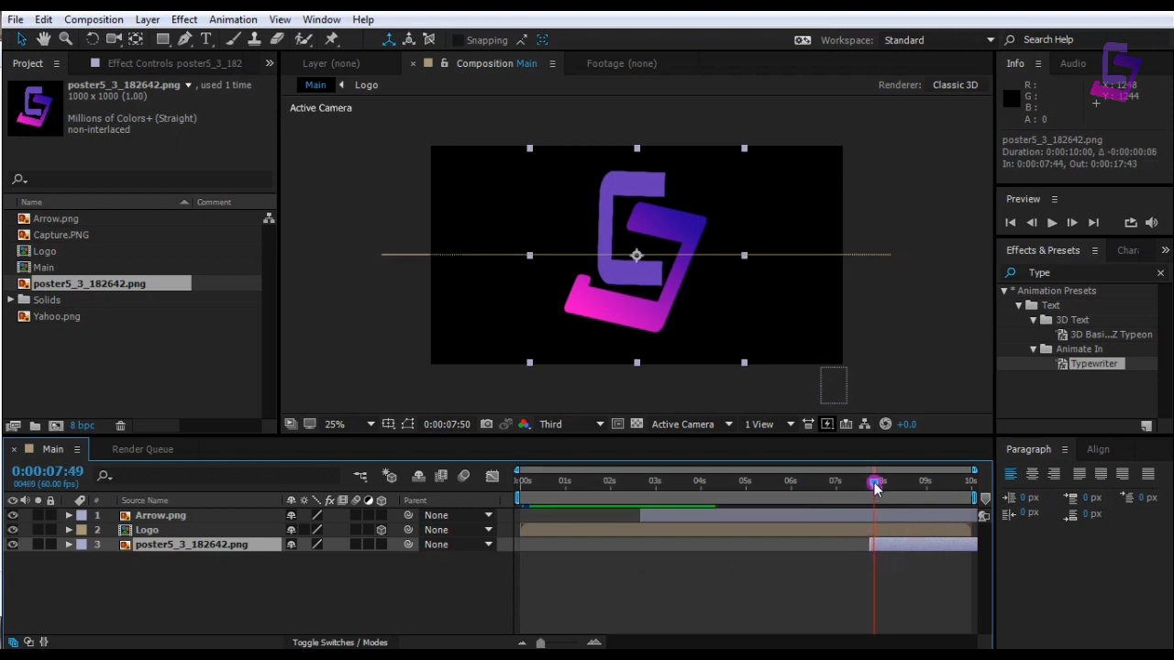
drag(875, 484, 876, 490)
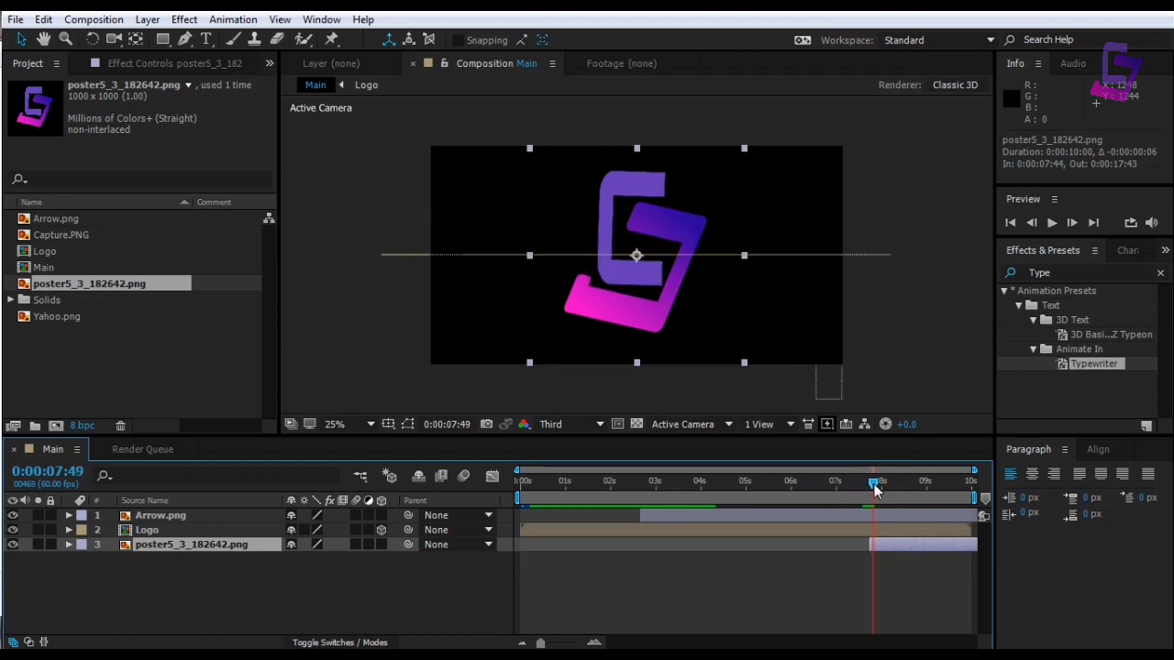
Make the logo layer 3D and keyframe its X Rotation at 90° at 7:49
click(190, 546)
click(382, 544)
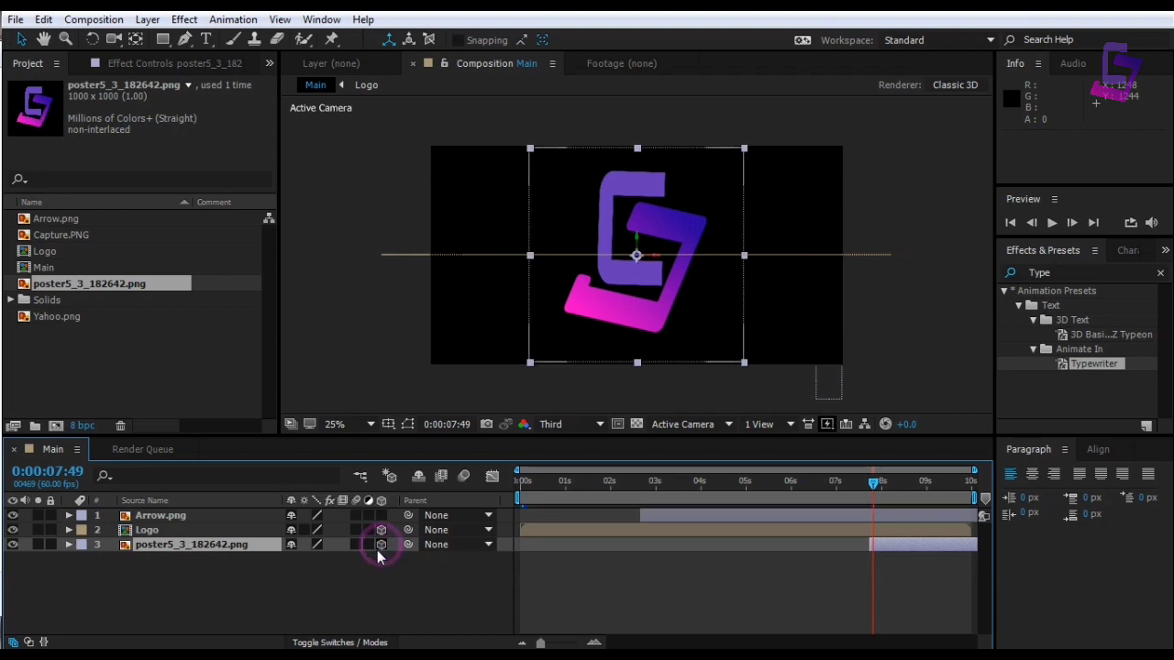
click(66, 545)
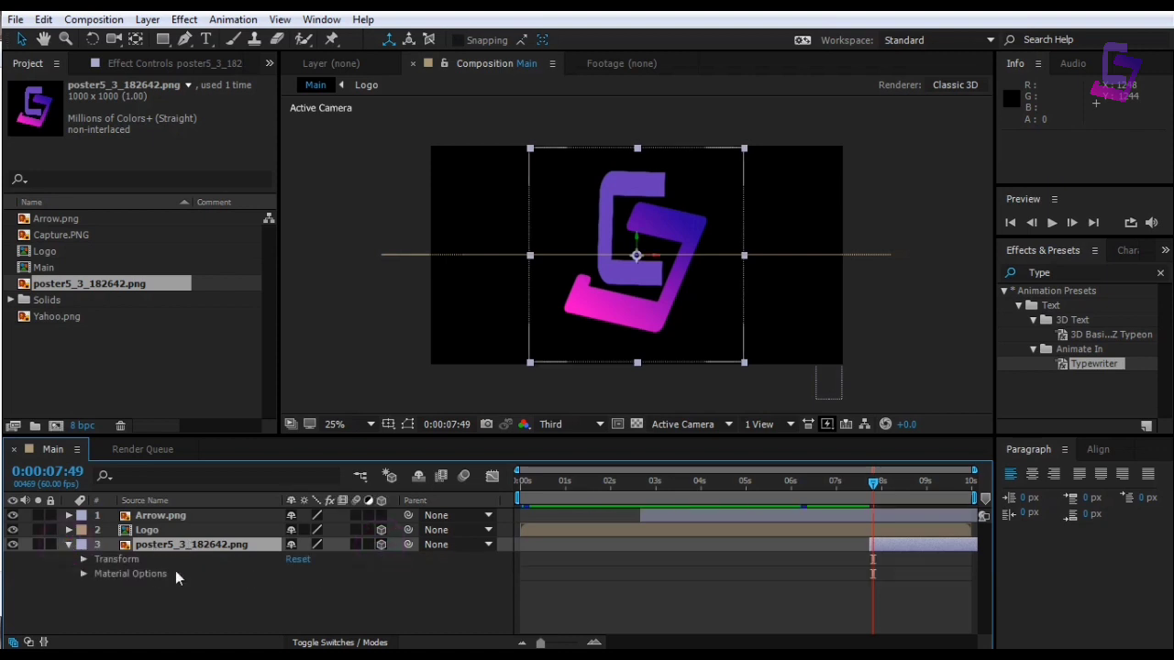
click(83, 559)
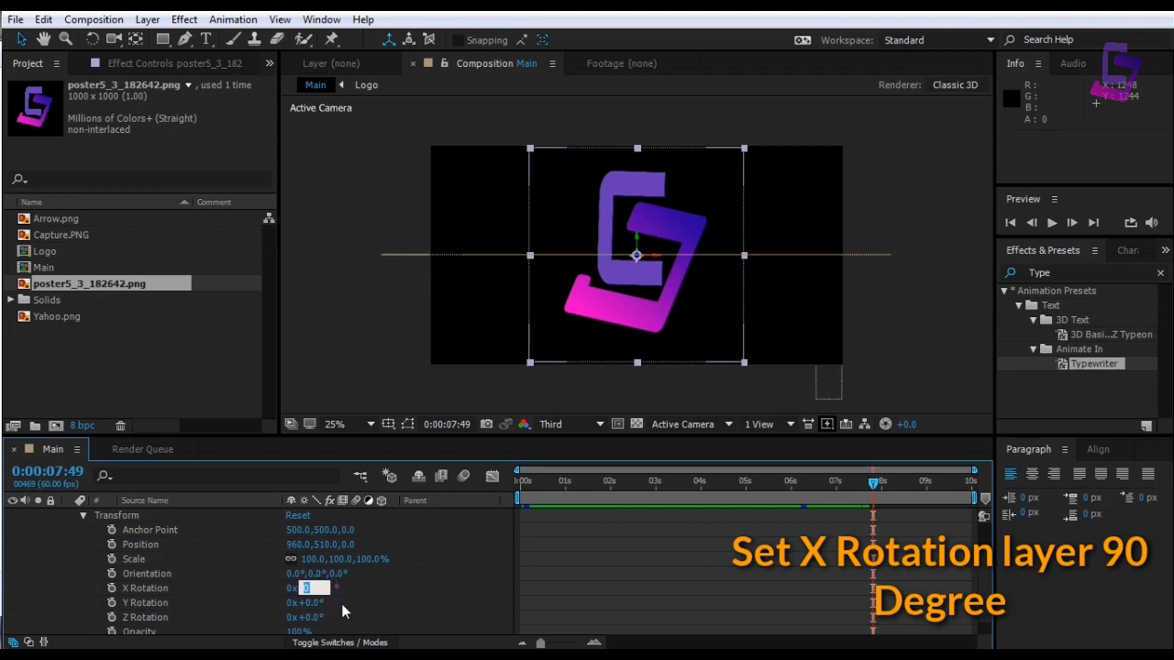
text(90)
key(Return)
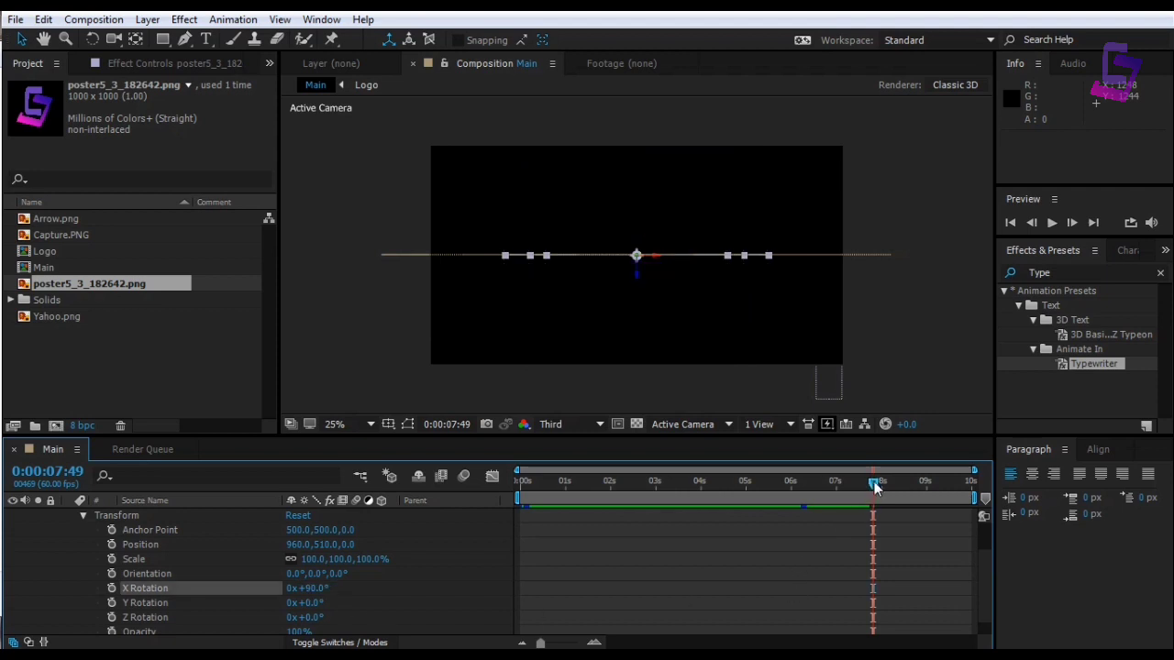
click(111, 591)
Keyframe the logo's X Rotation to 0° at 7:57, then preview the animation from the start
drag(874, 486, 879, 483)
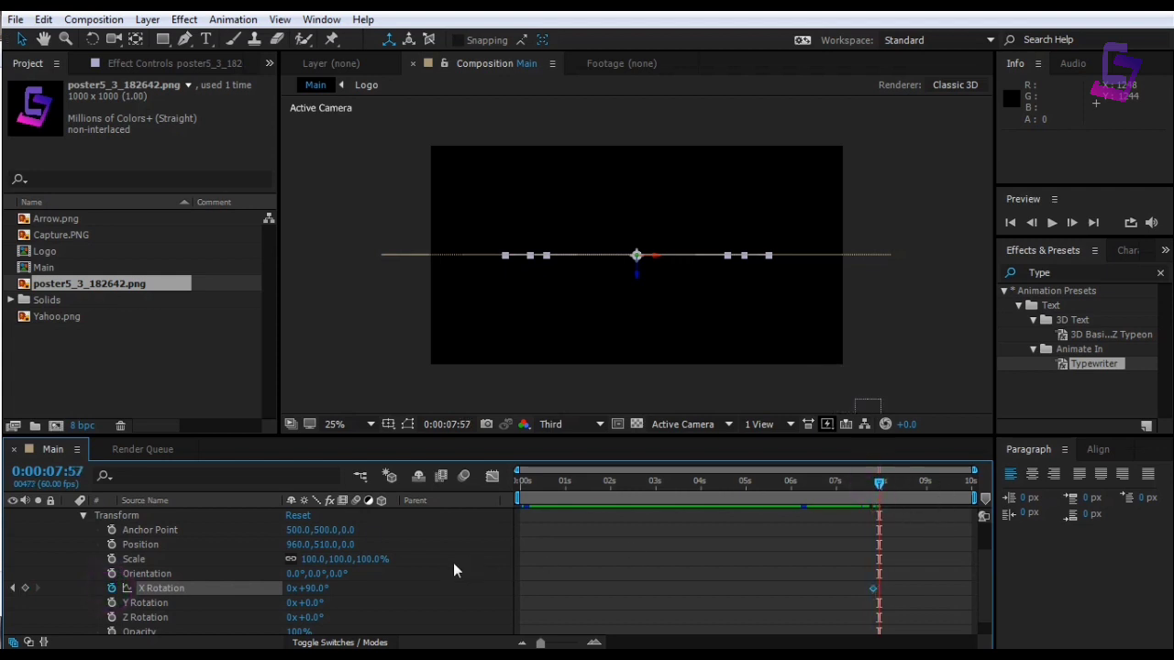
click(315, 591)
text(0x 0)
key(Return)
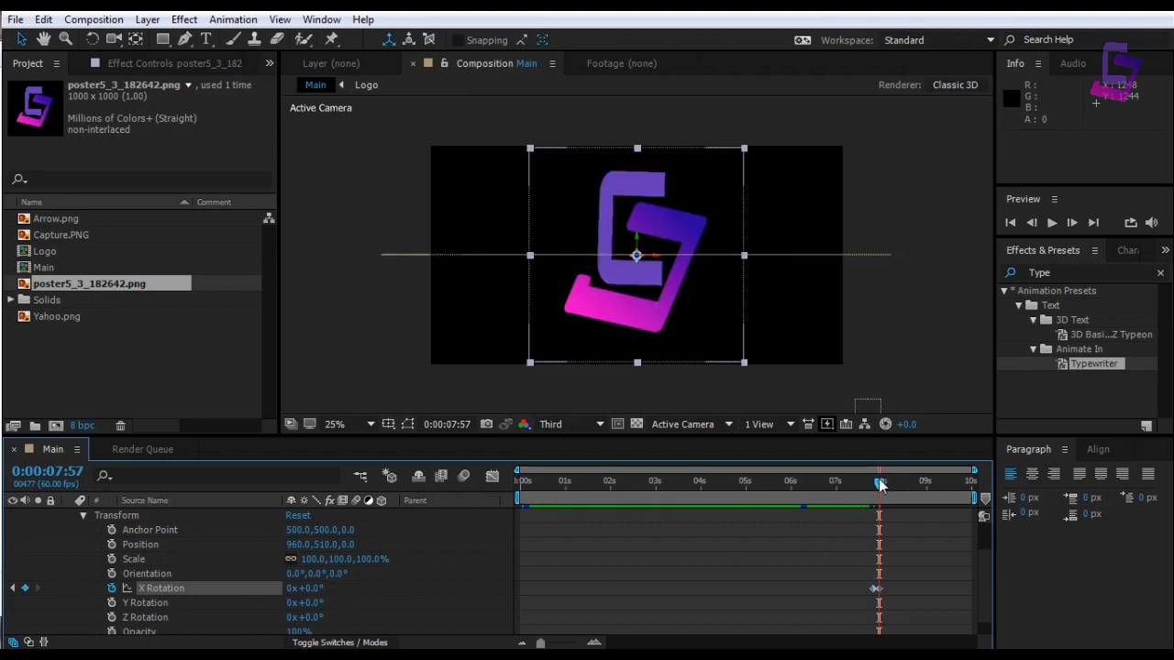
drag(879, 486, 498, 484)
key(space)
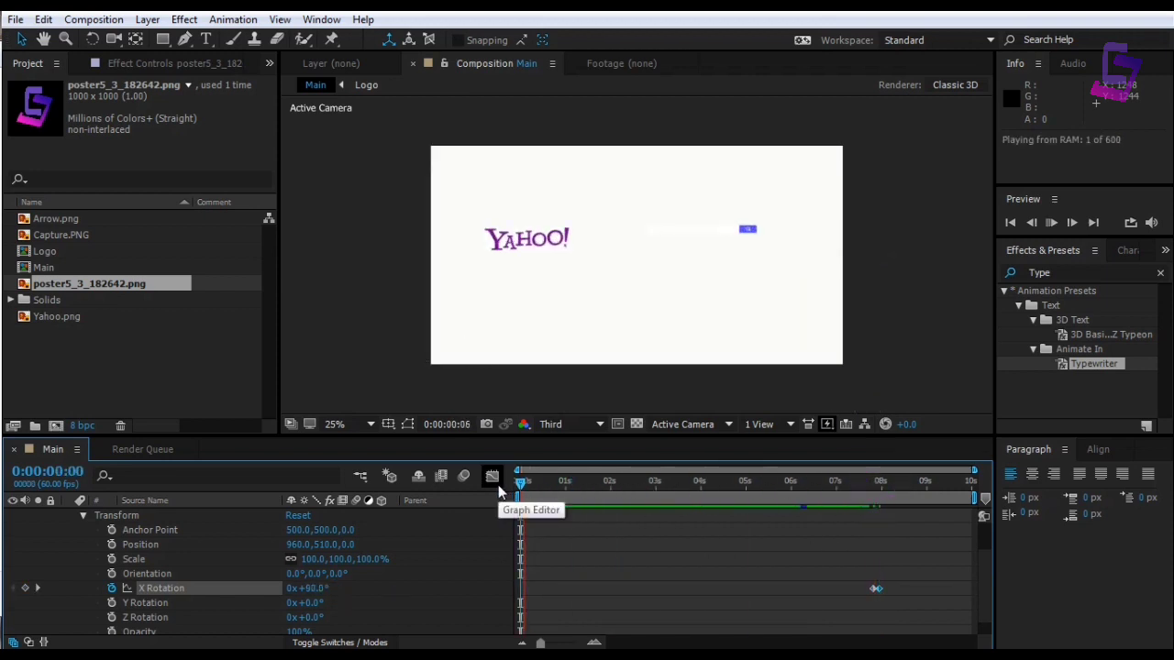